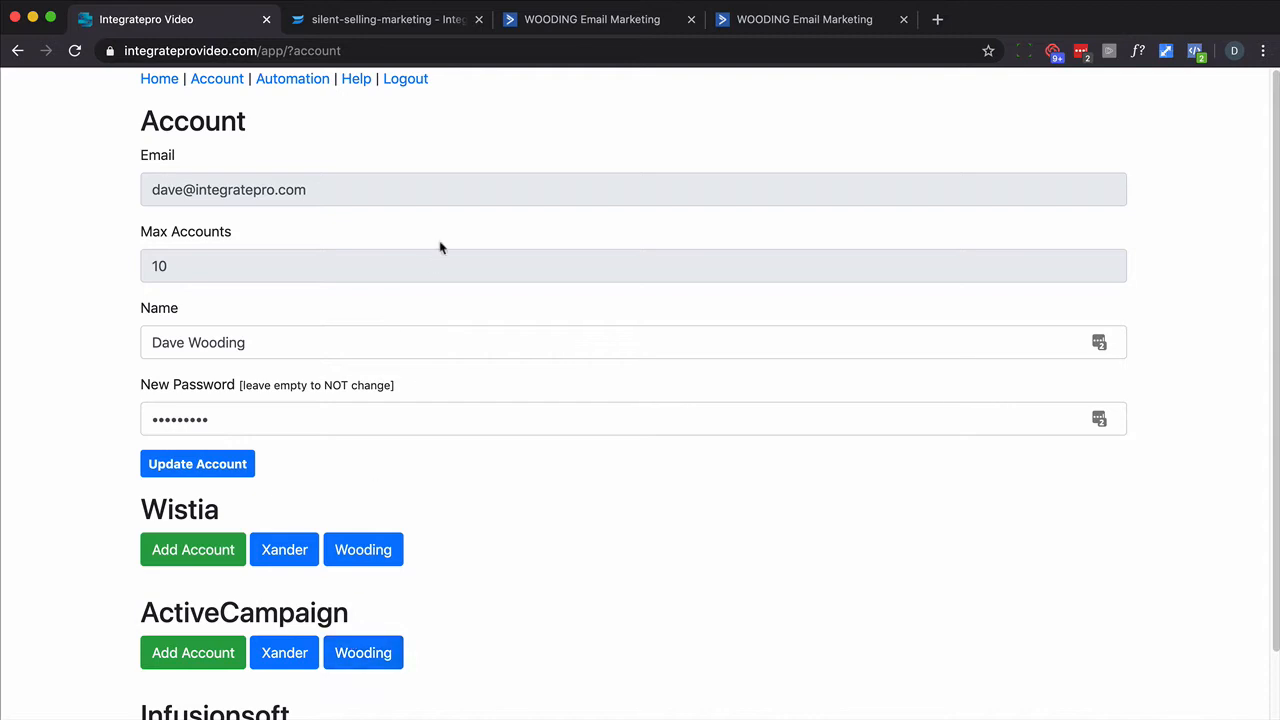
- Open the Help page and follow the link to the step-by-step setup instructions
click(355, 80)
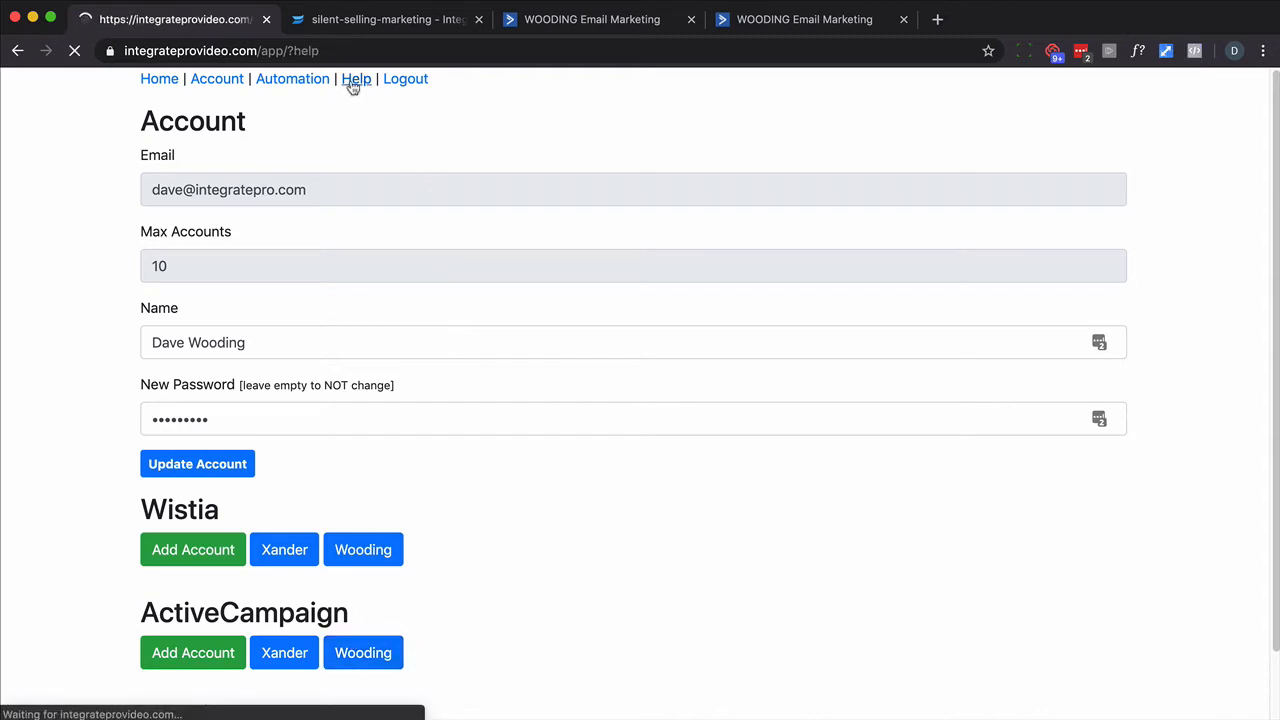
click(556, 156)
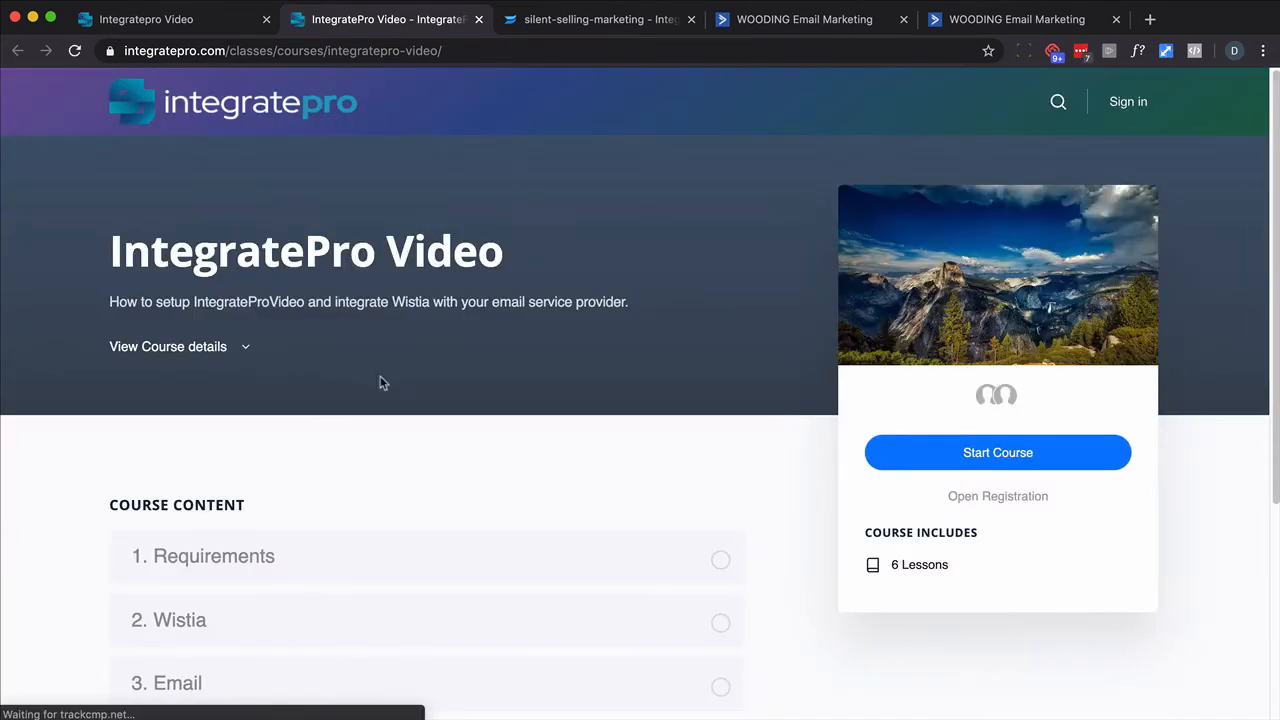
- Open the Tags lesson and read the recommended Wistia tag naming scheme
scroll(375, 395, down, 3)
click(165, 476)
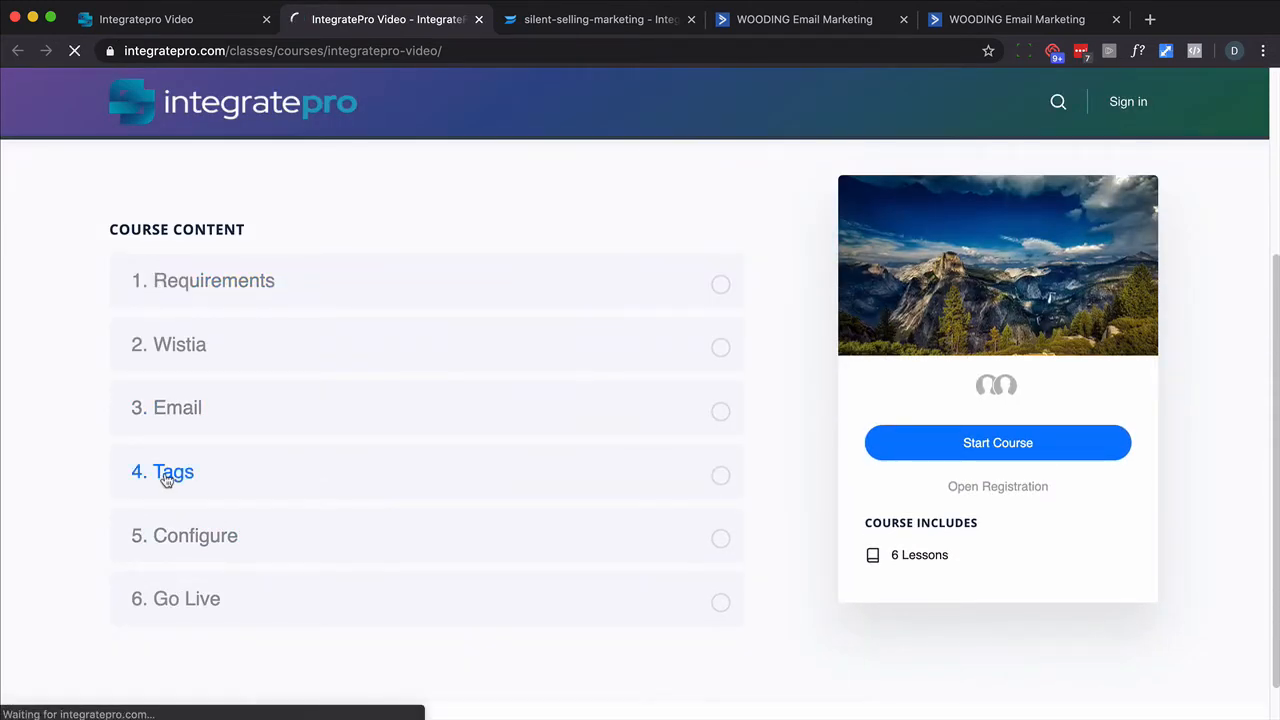
scroll(563, 494, down, 3)
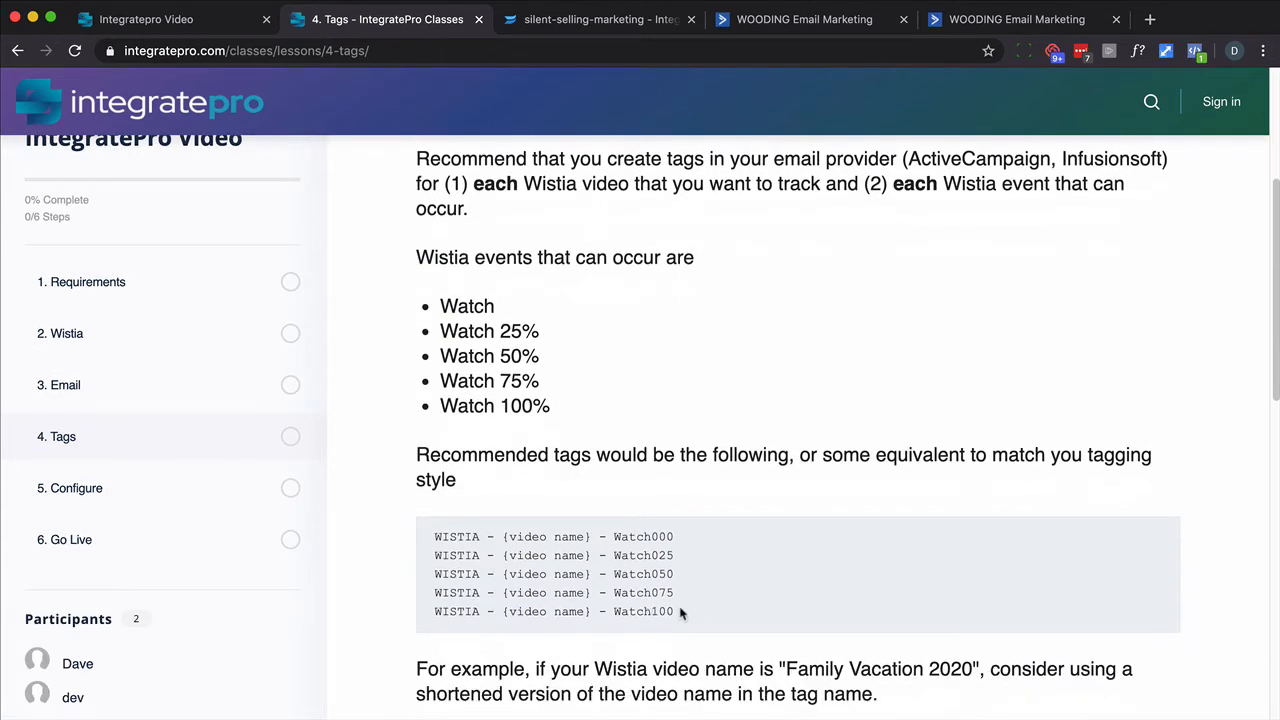
drag(679, 613, 447, 538)
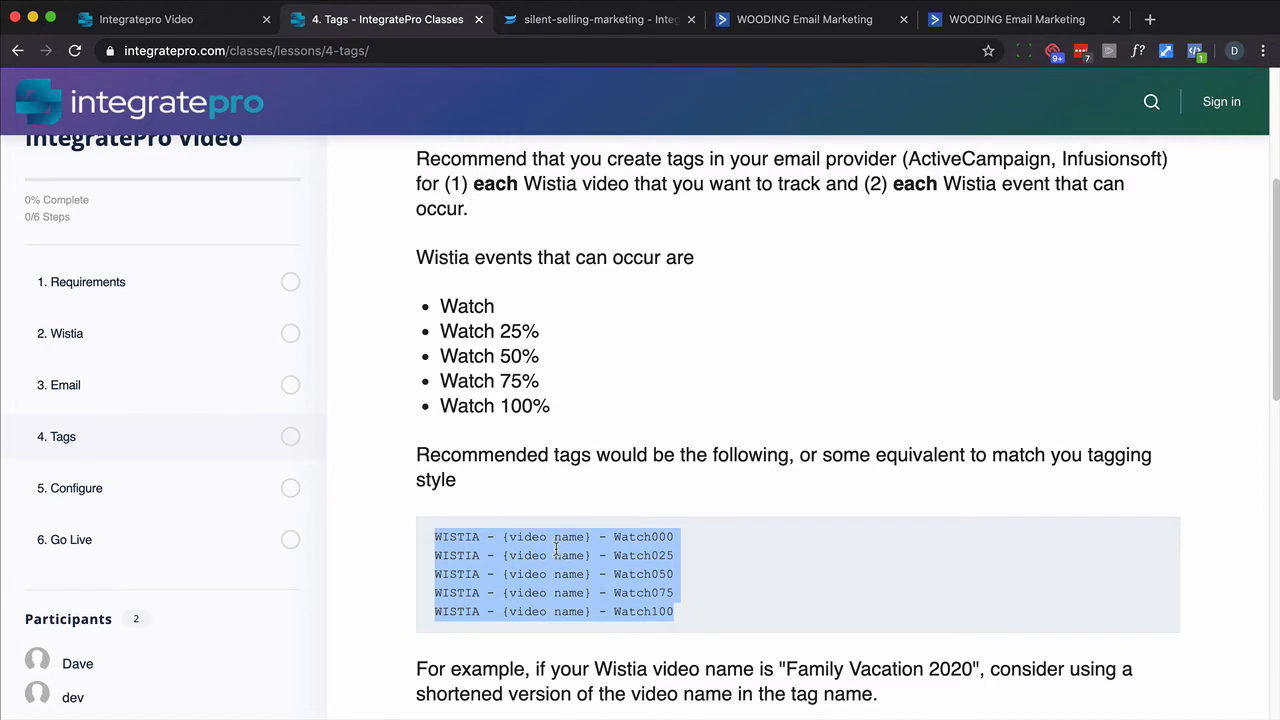
scroll(560, 552, down, 3)
scroll(565, 557, down, 3)
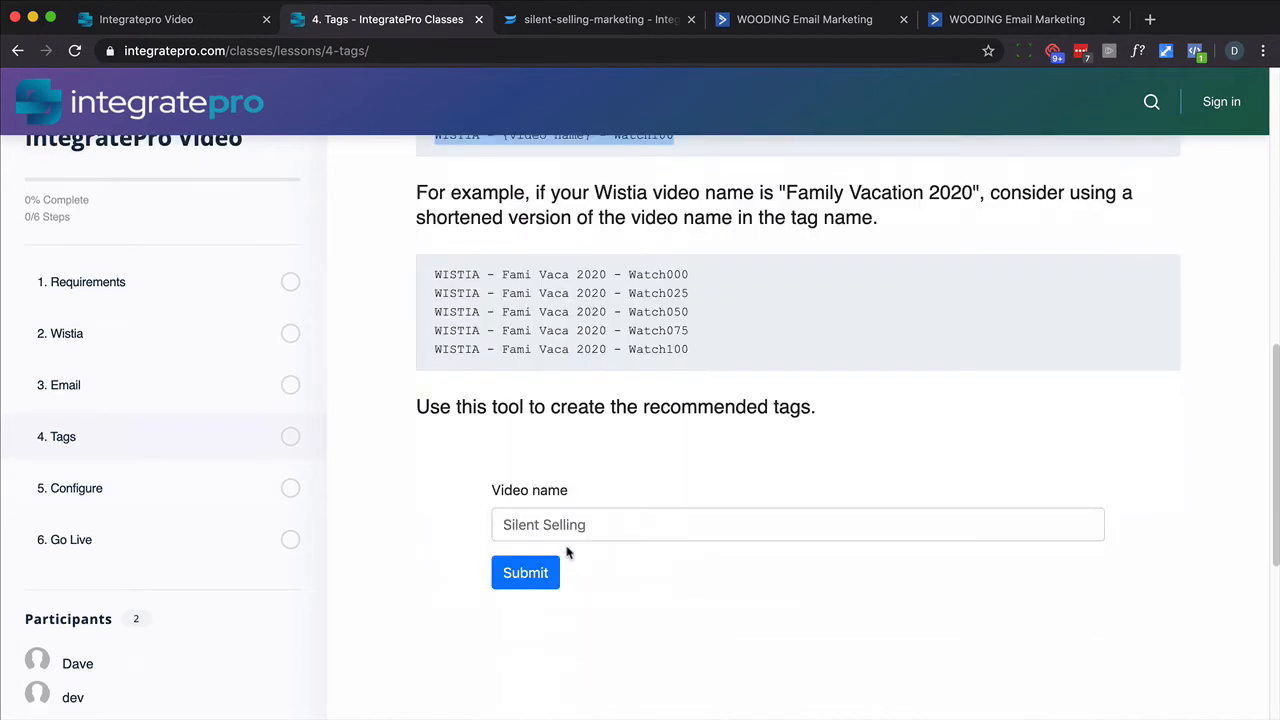
- Generate the recommended tags for the video name Silent Selling with the lesson's tag tool
click(586, 21)
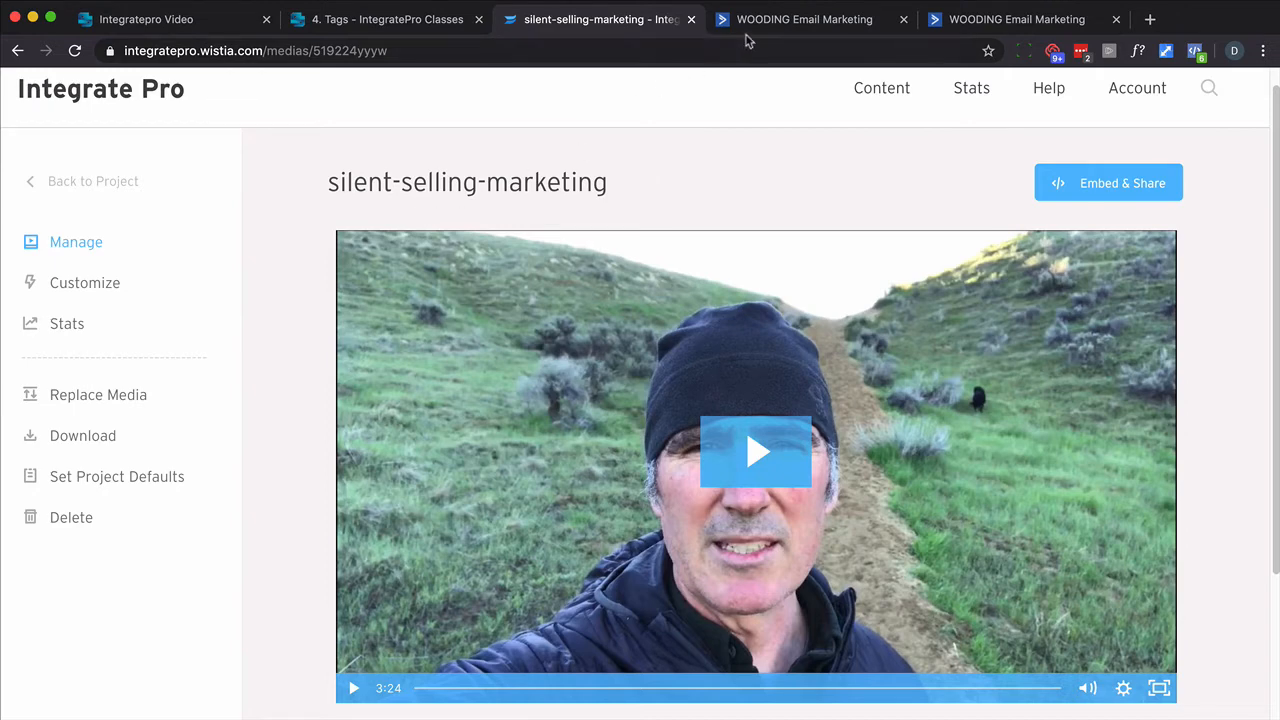
click(416, 22)
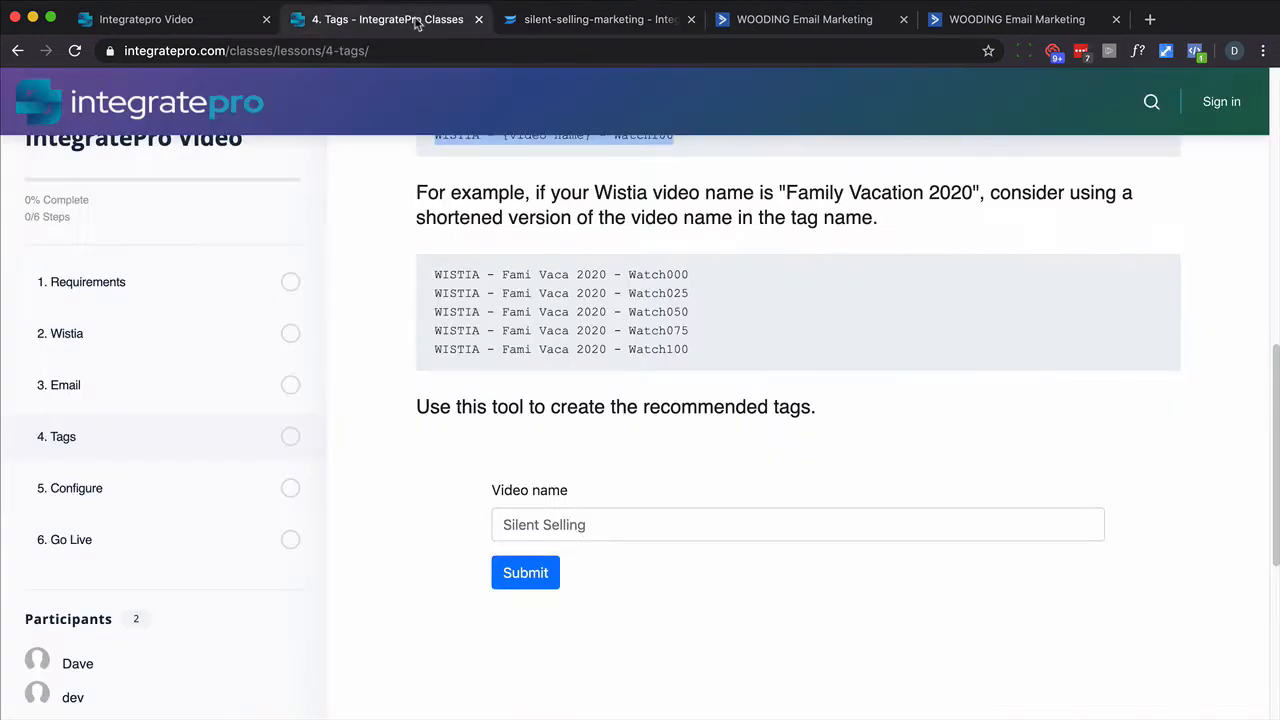
click(522, 529)
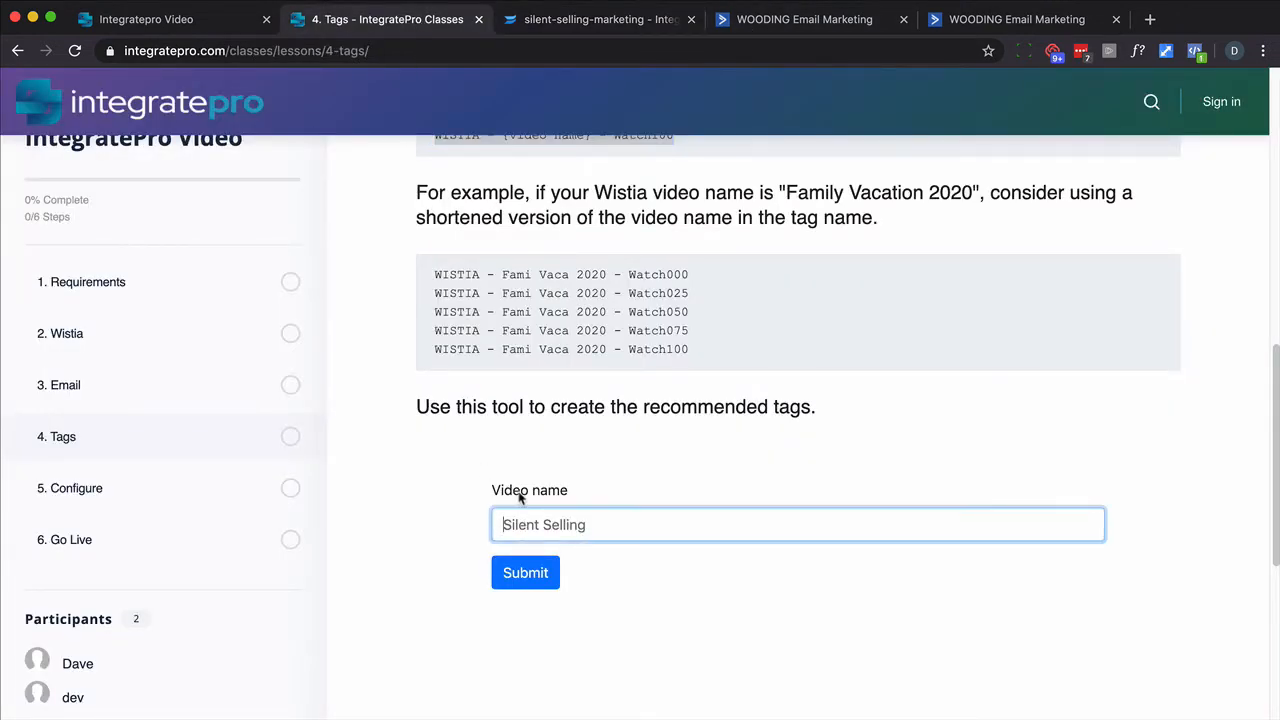
text(Silent Selling)
click(527, 570)
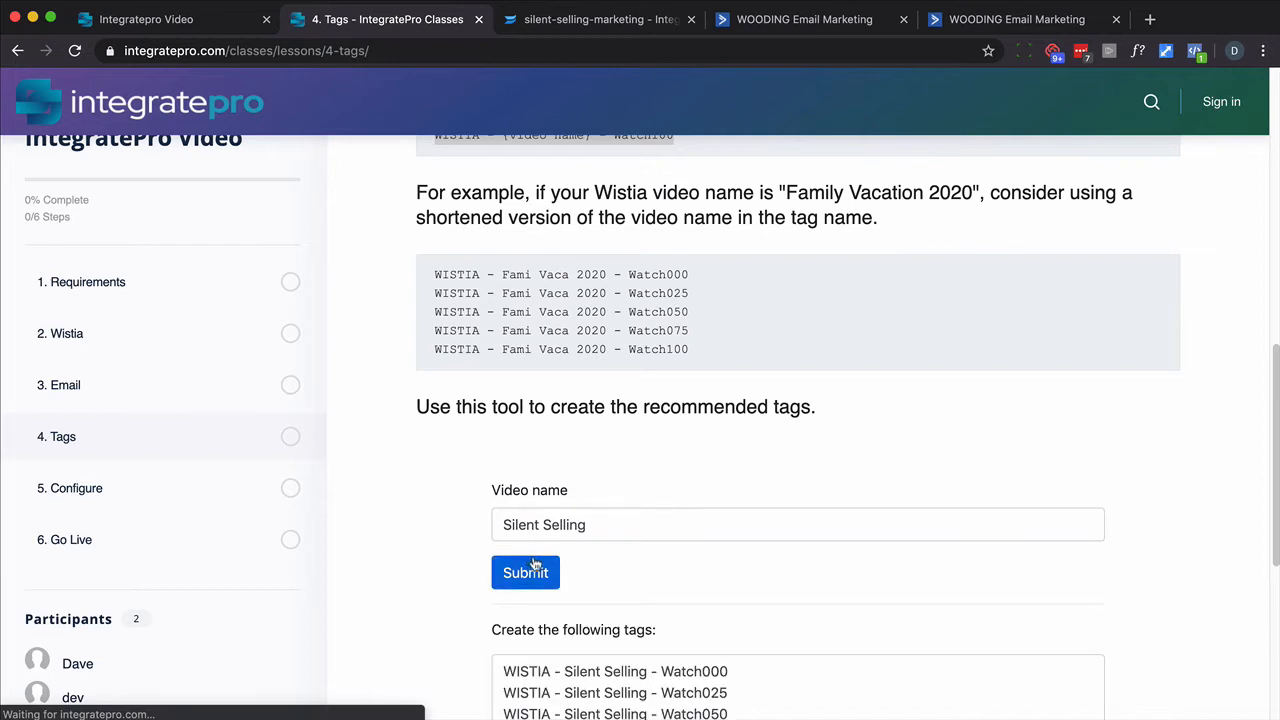
- Copy the five generated WISTIA - Silent Selling tags
scroll(537, 560, down, 2)
drag(752, 593, 488, 510)
key(super+c)
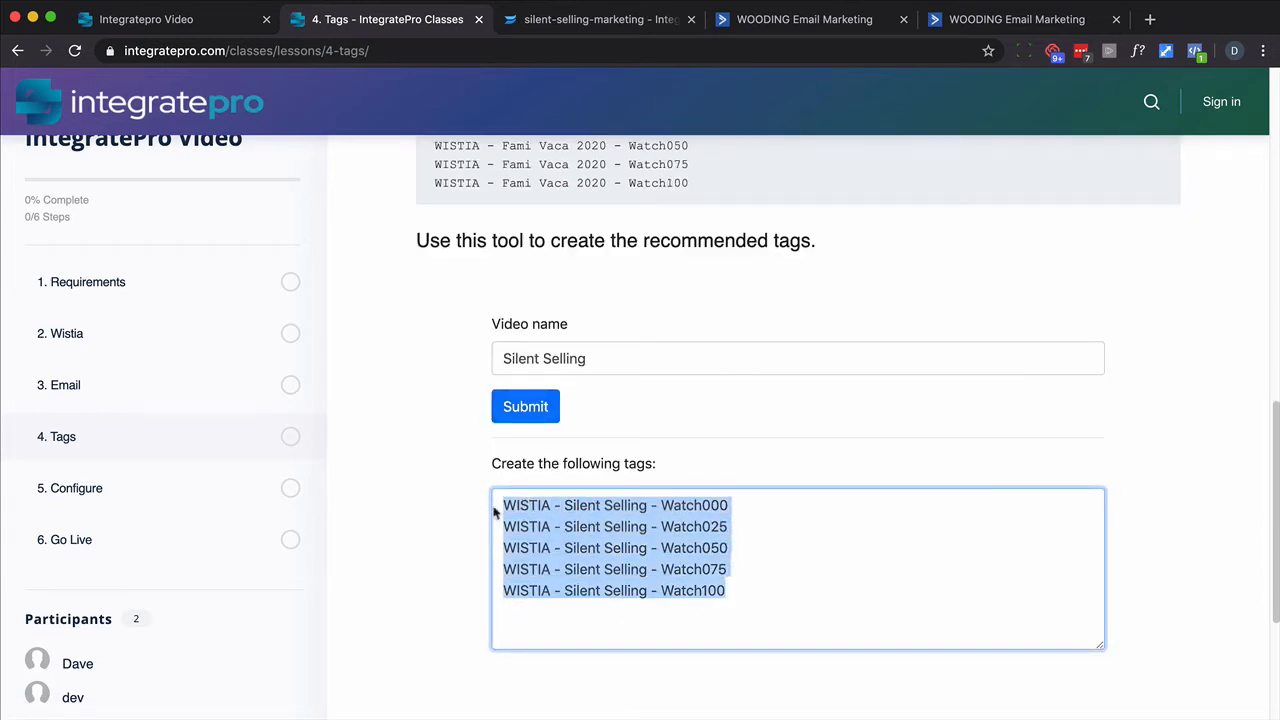
double_click(716, 507)
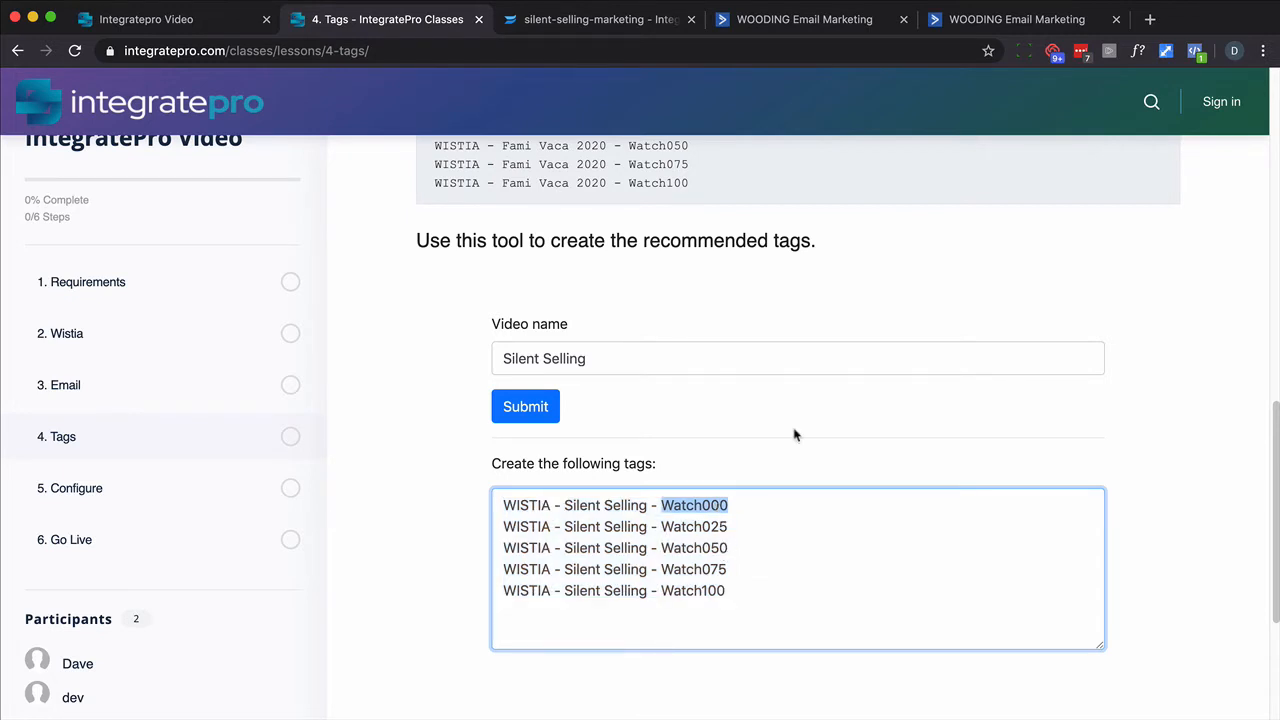
- Paste the five tags into ActiveCampaign's Add Tags box and add them
click(952, 22)
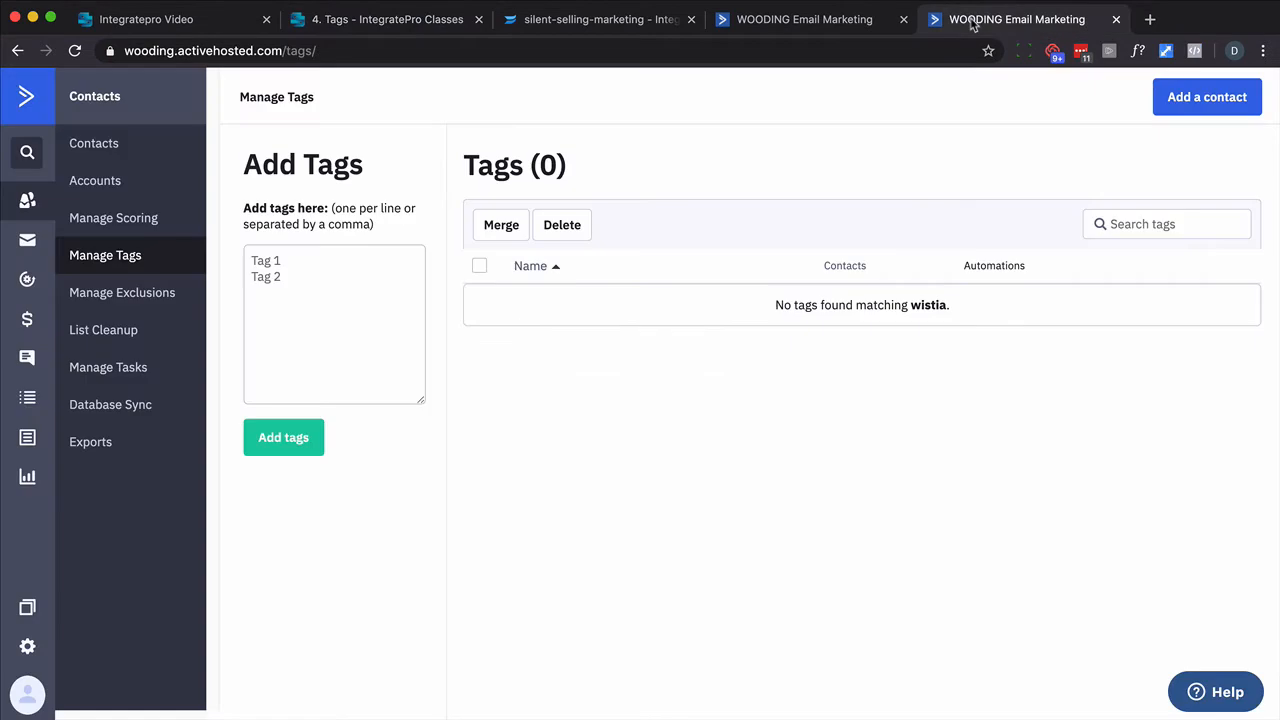
click(352, 271)
key(super+v)
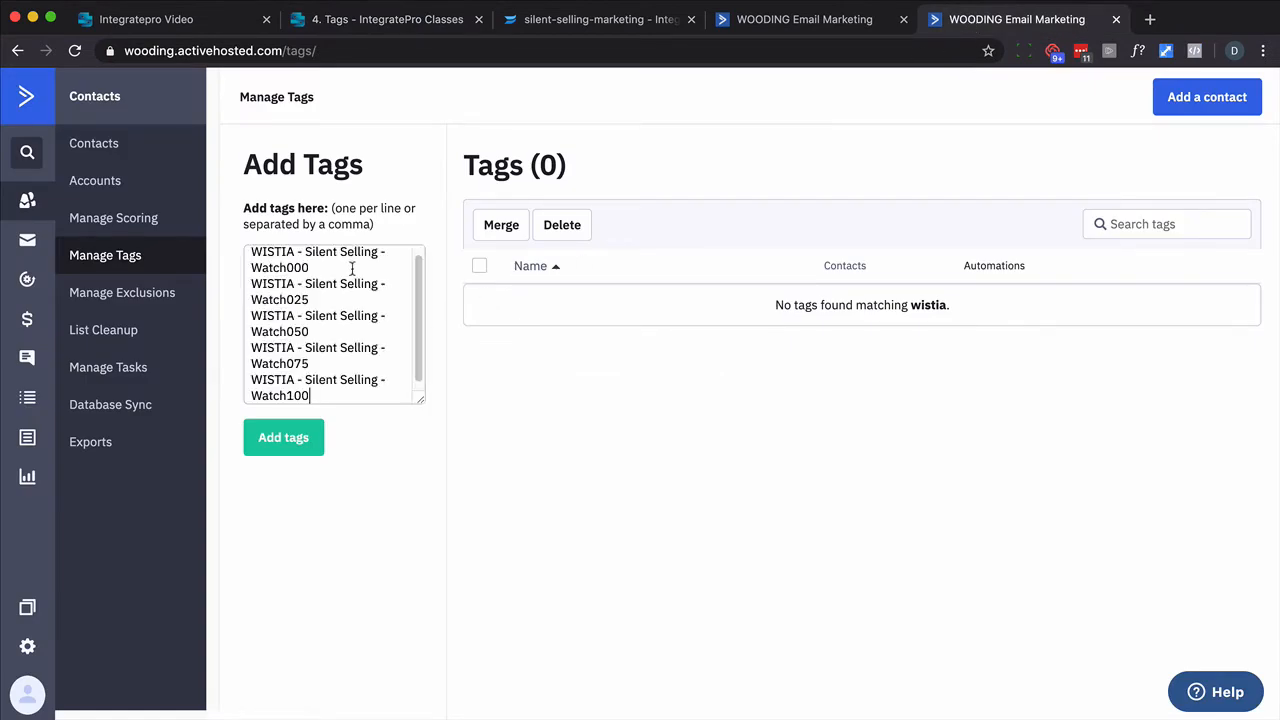
click(305, 440)
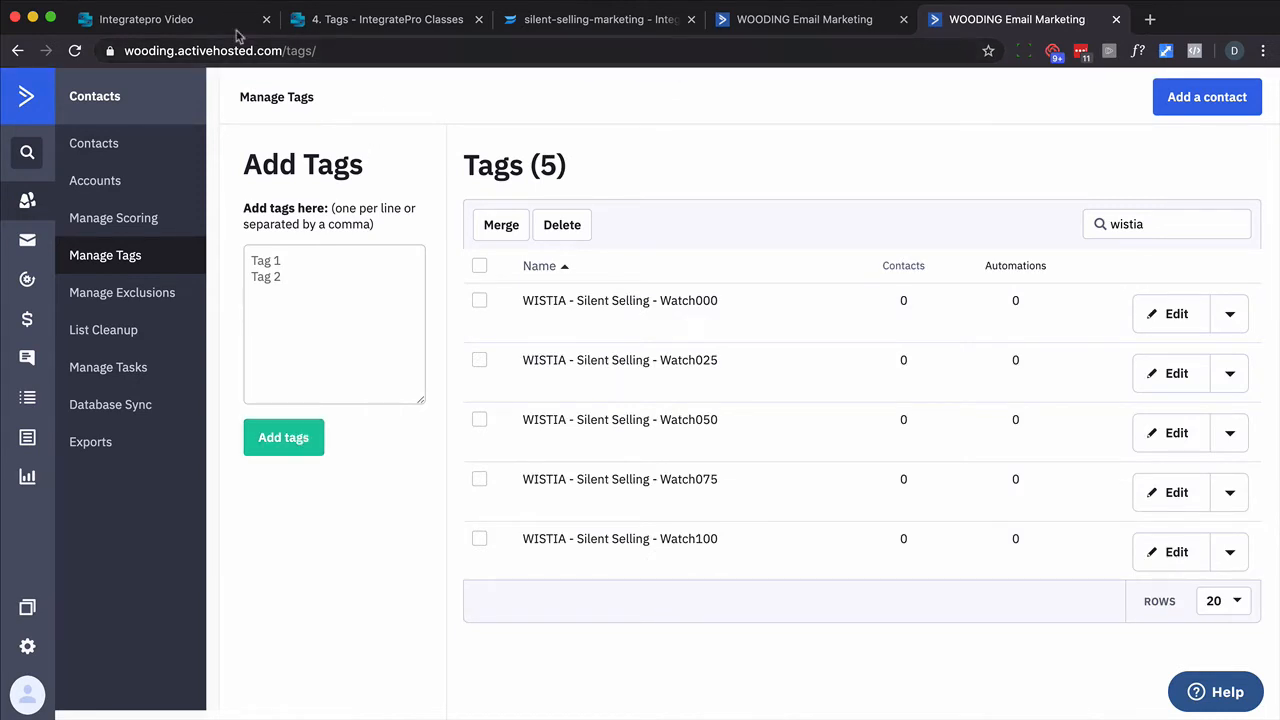
- Open Automation, choose Wistia account Wooding and service account AC - Wooding, and continue
click(190, 25)
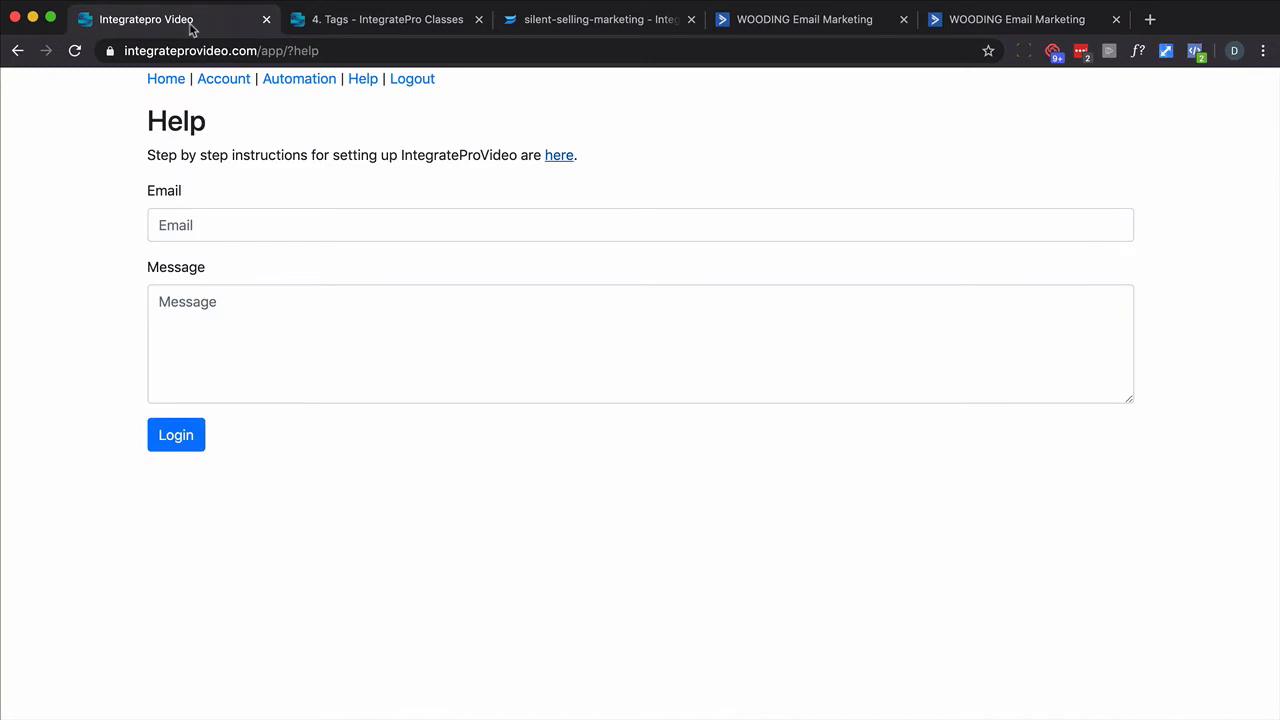
click(277, 86)
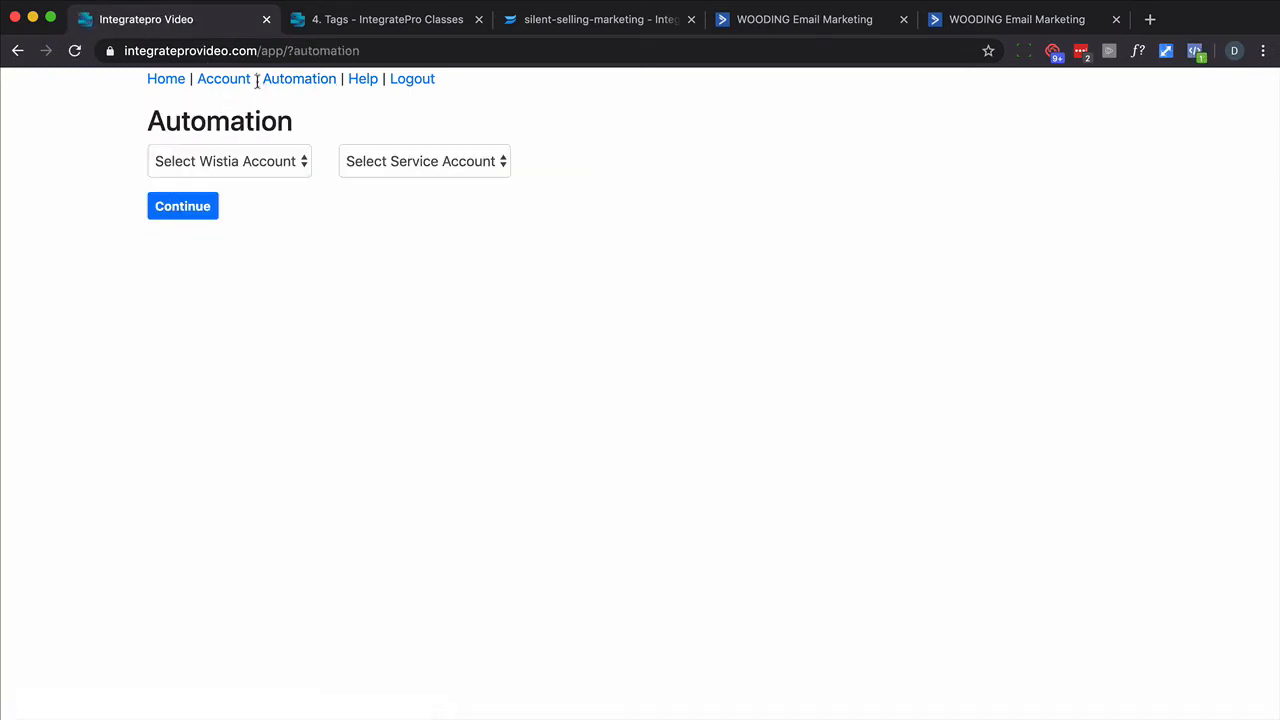
click(298, 170)
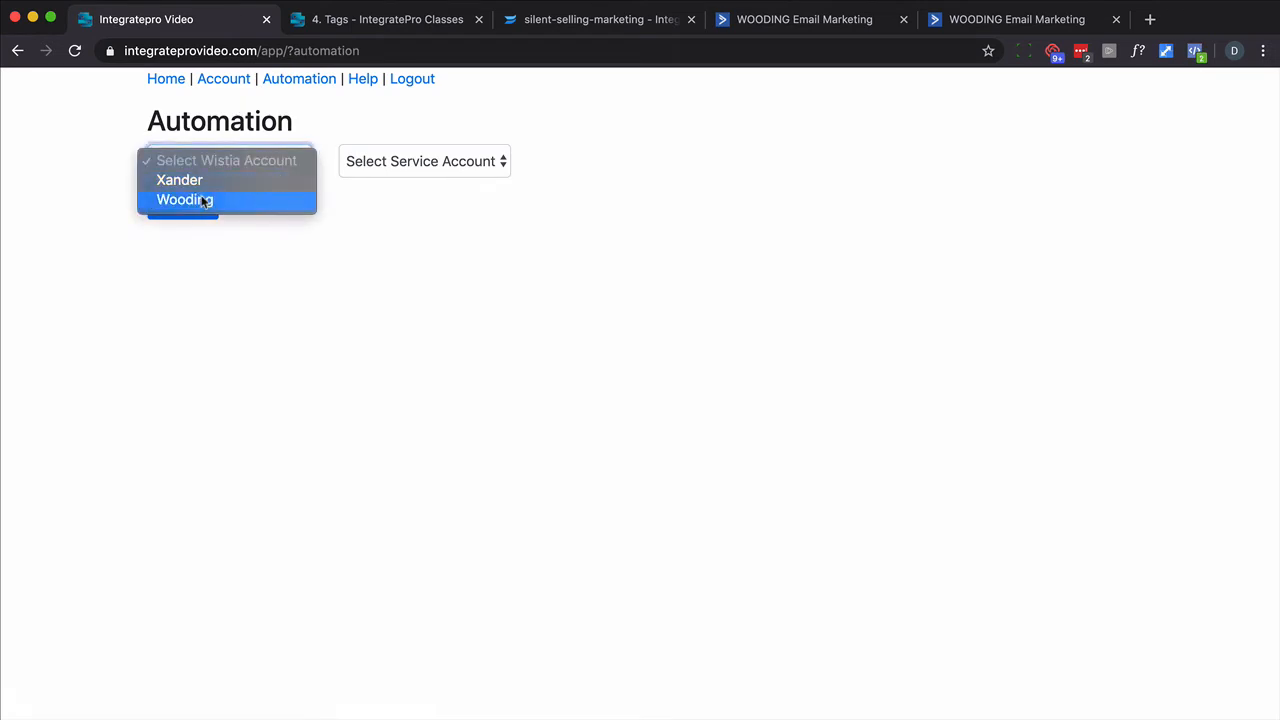
click(203, 202)
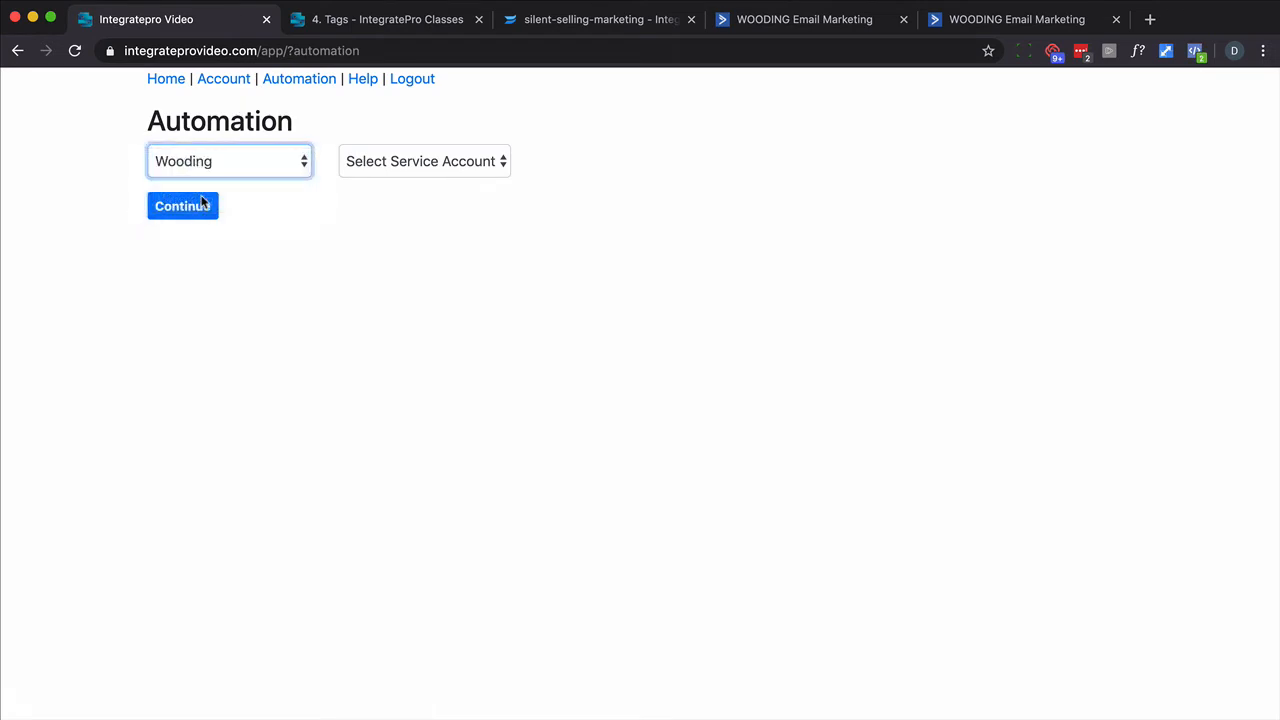
click(469, 171)
click(428, 202)
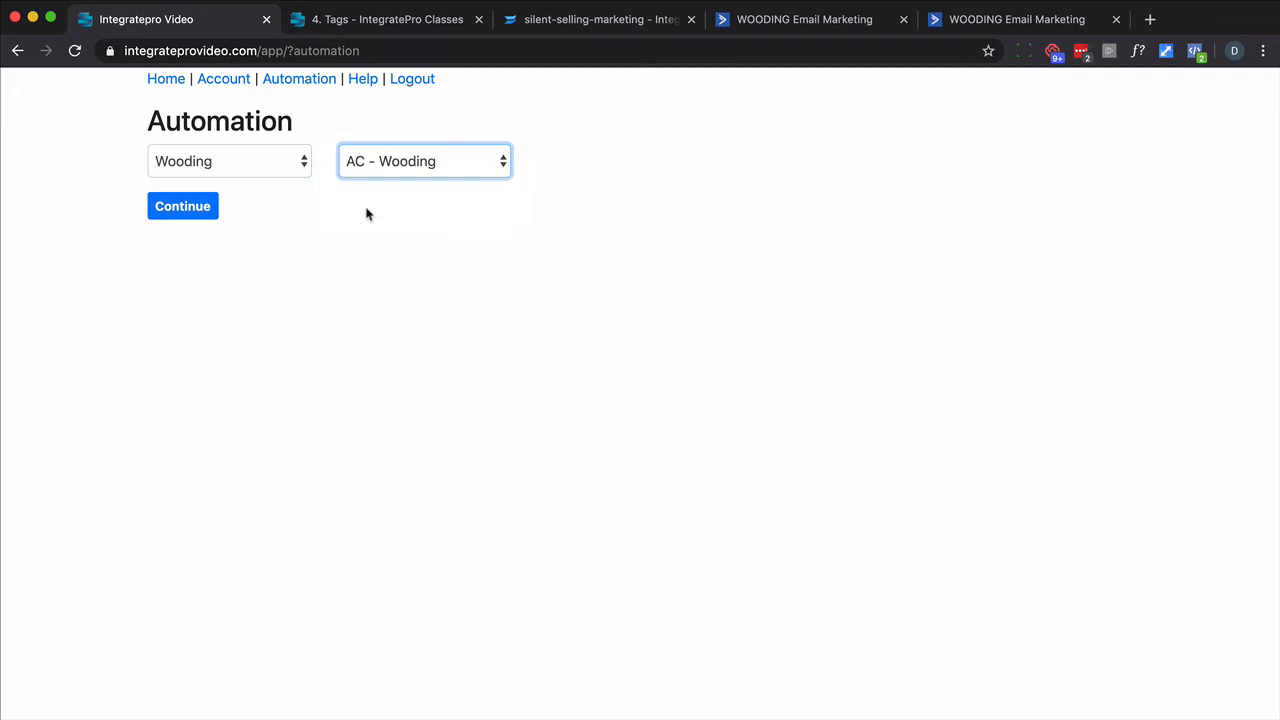
click(195, 207)
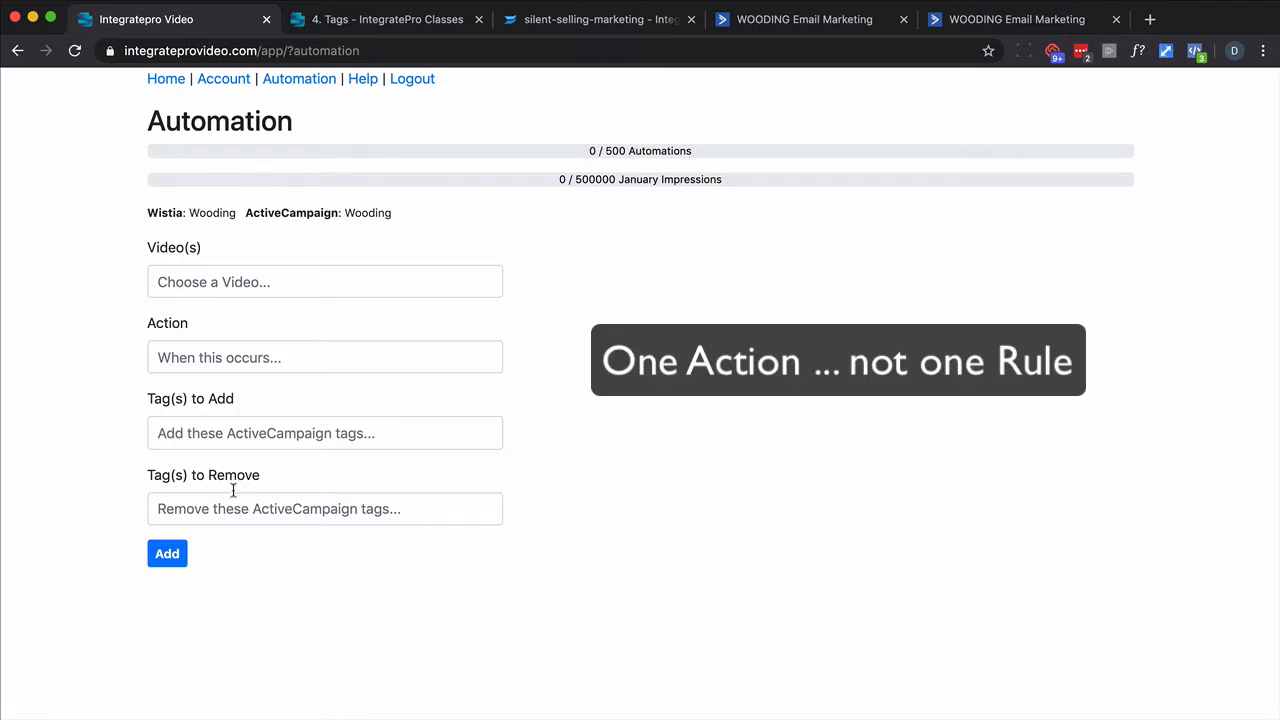
- Add a rule: silent-selling-marketing on play adds tag WISTIA - Silent Selling - Watch000
click(243, 282)
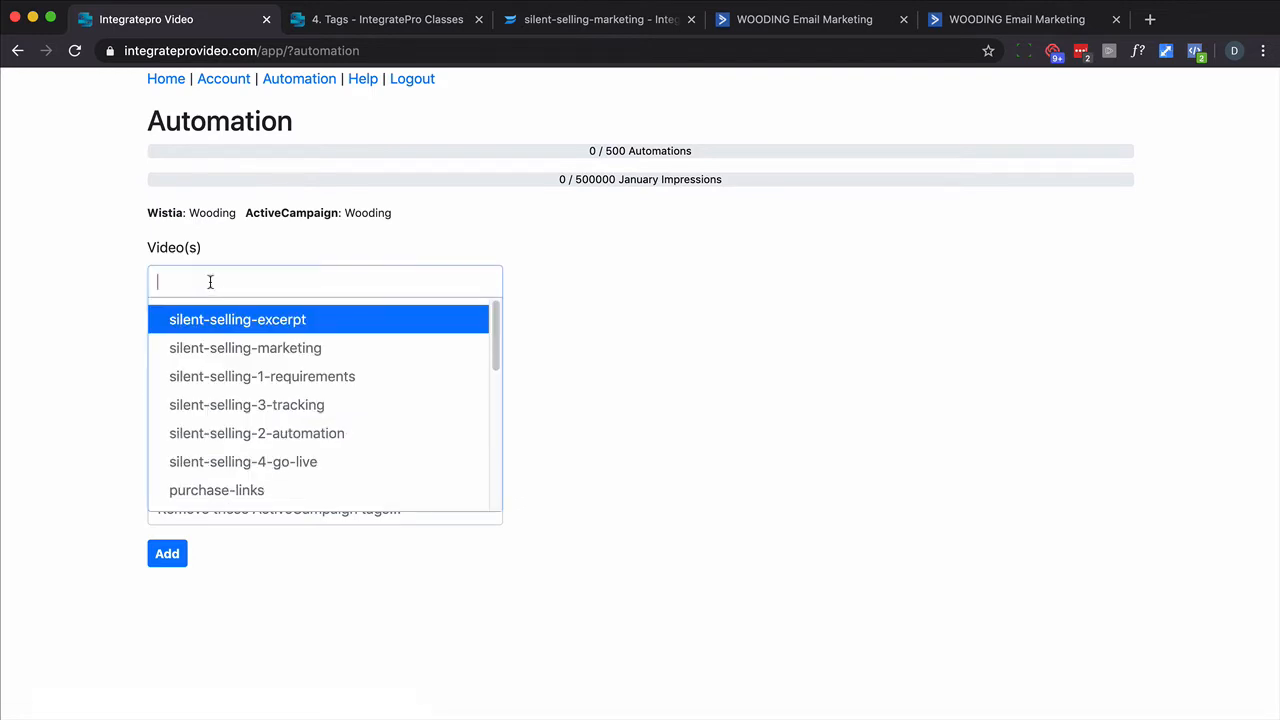
click(240, 349)
click(225, 390)
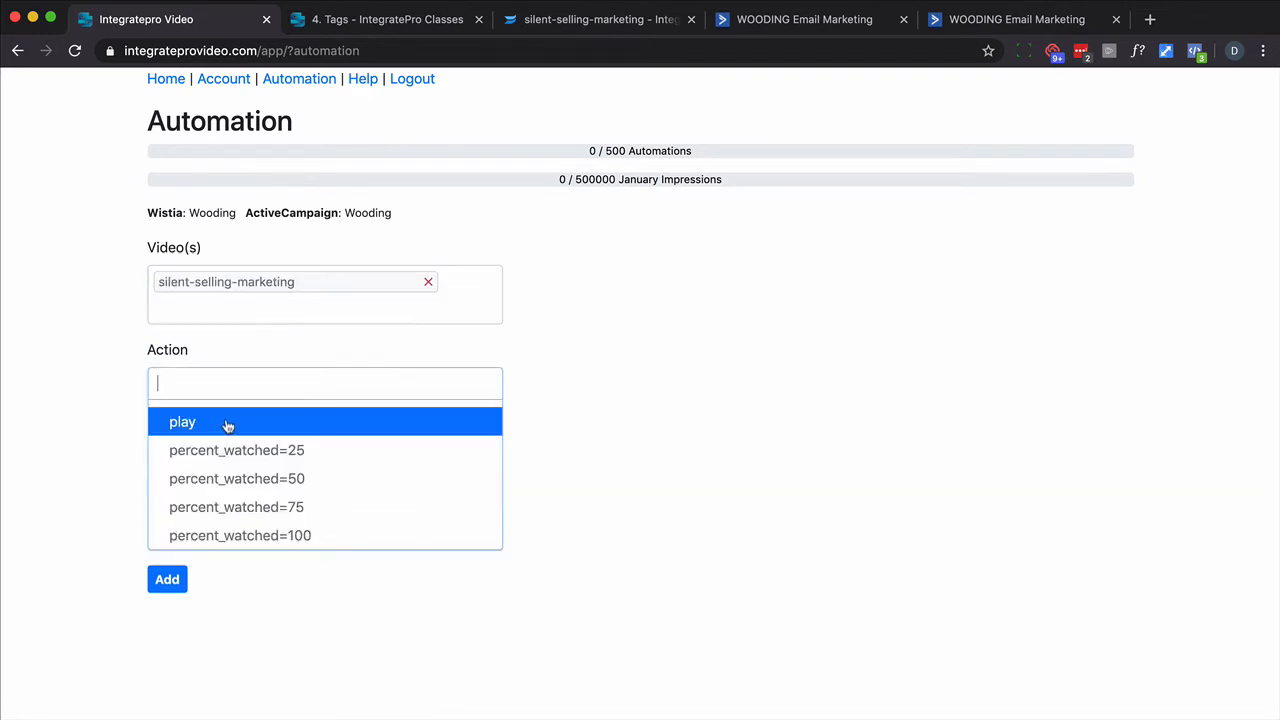
click(229, 424)
click(190, 470)
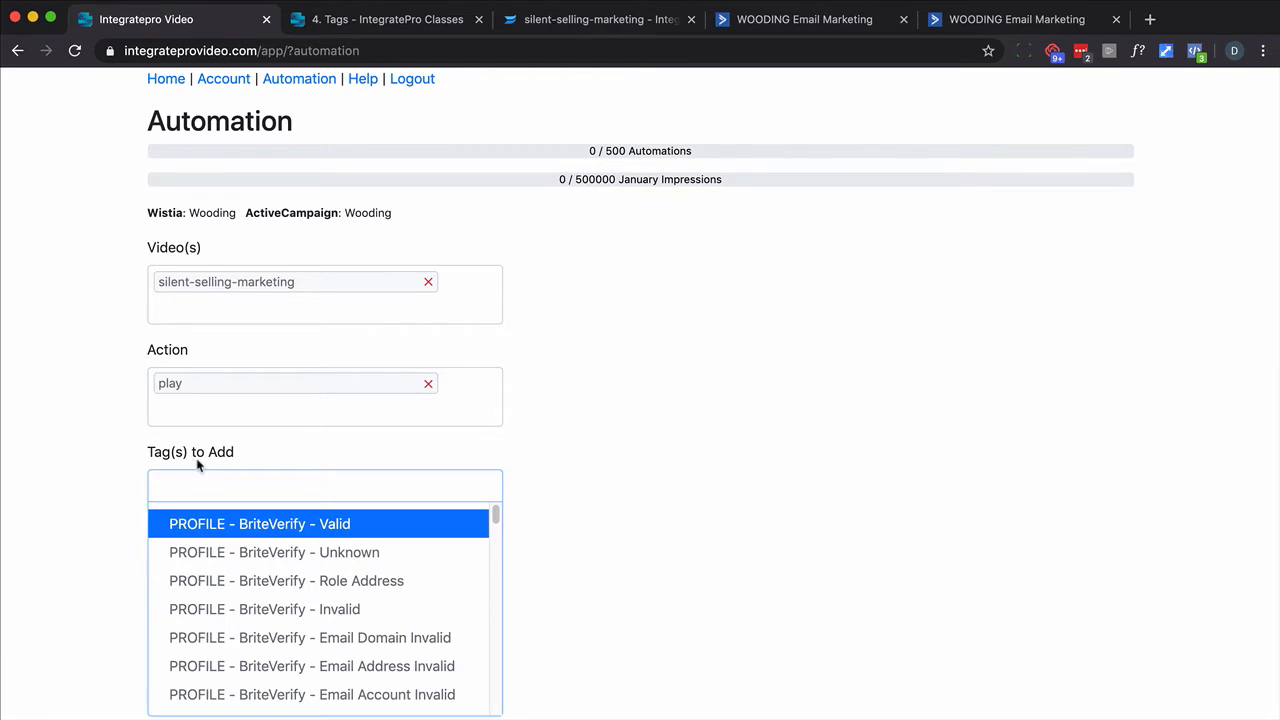
text(wis)
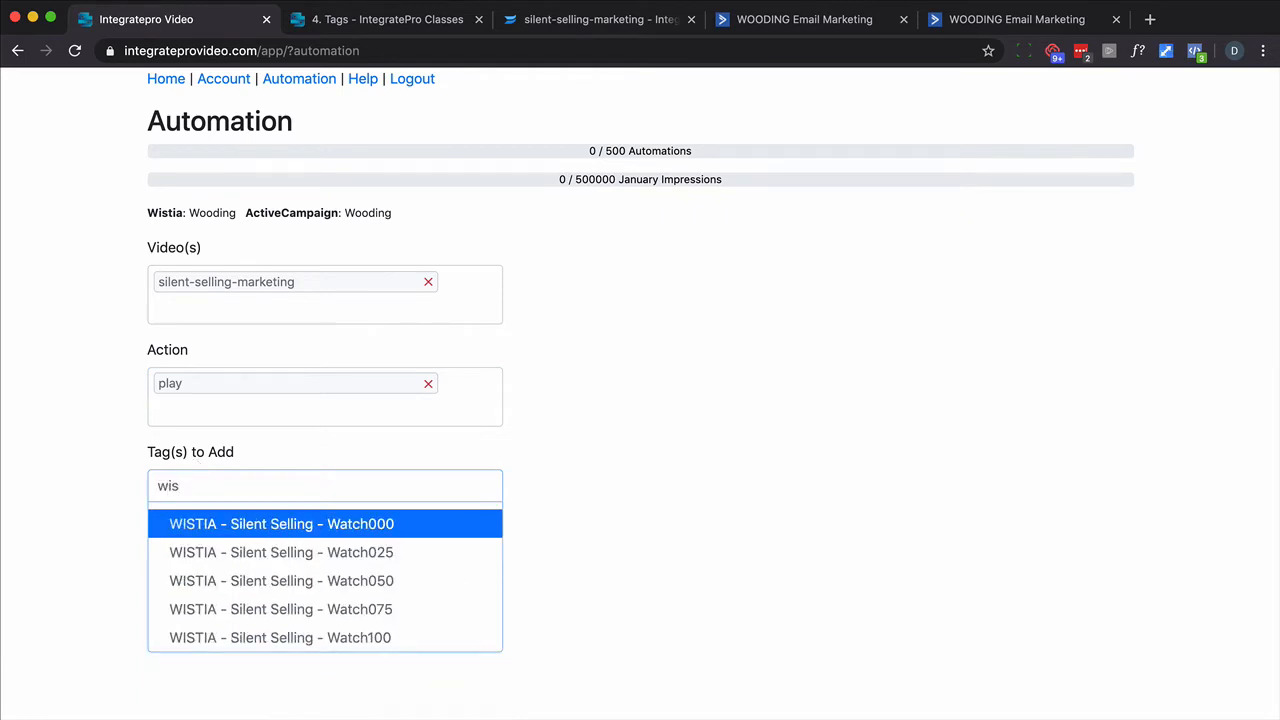
click(390, 525)
click(165, 633)
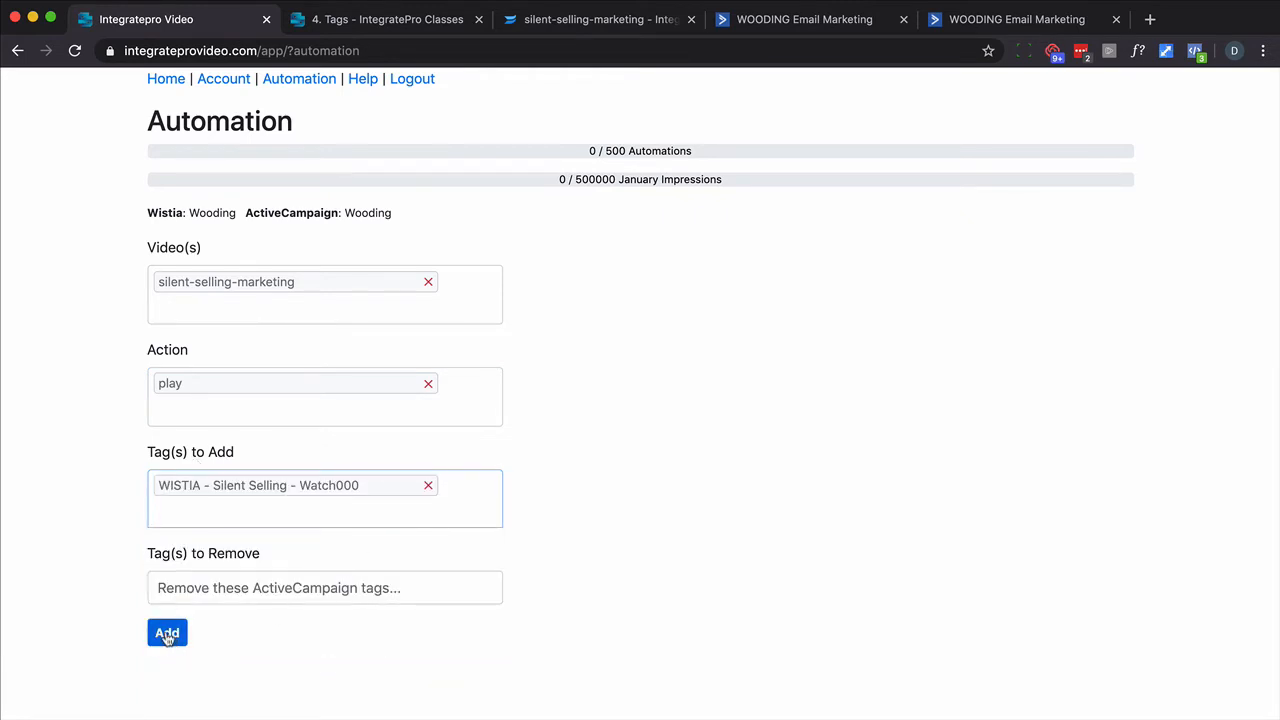
- Add a rule: silent-selling-marketing at percent_watched=25 adds tag WISTIA - Silent Selling - Watch025
click(257, 330)
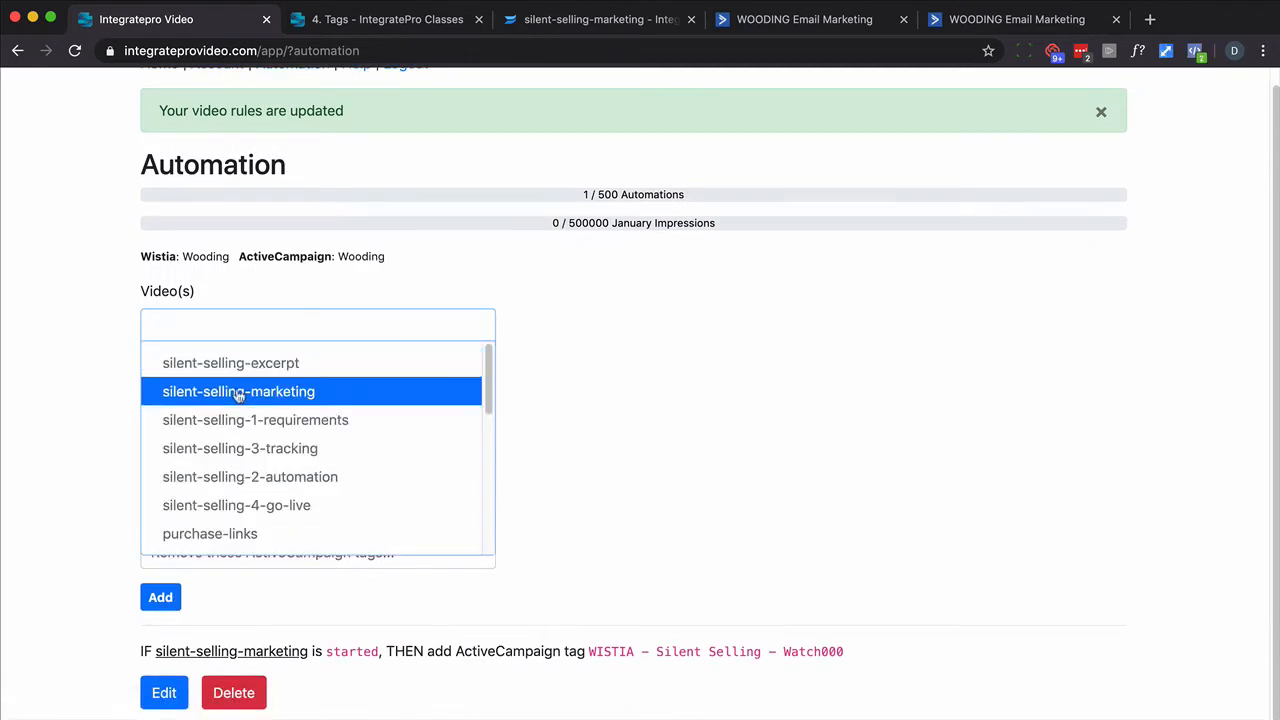
click(257, 391)
click(230, 425)
click(229, 494)
click(218, 521)
text(wis)
click(280, 593)
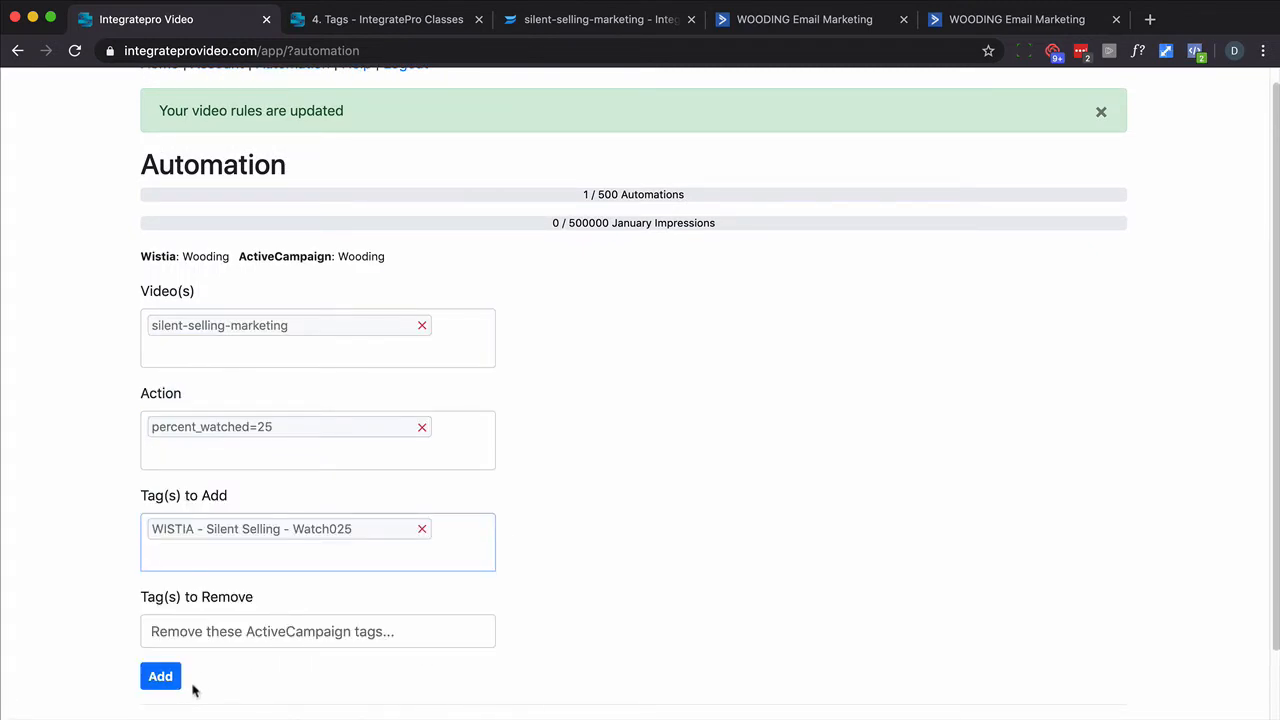
click(165, 675)
- Add a rule: silent-selling-marketing at percent_watched=50 adds tag WISTIA - Silent Selling - Watch050
click(231, 339)
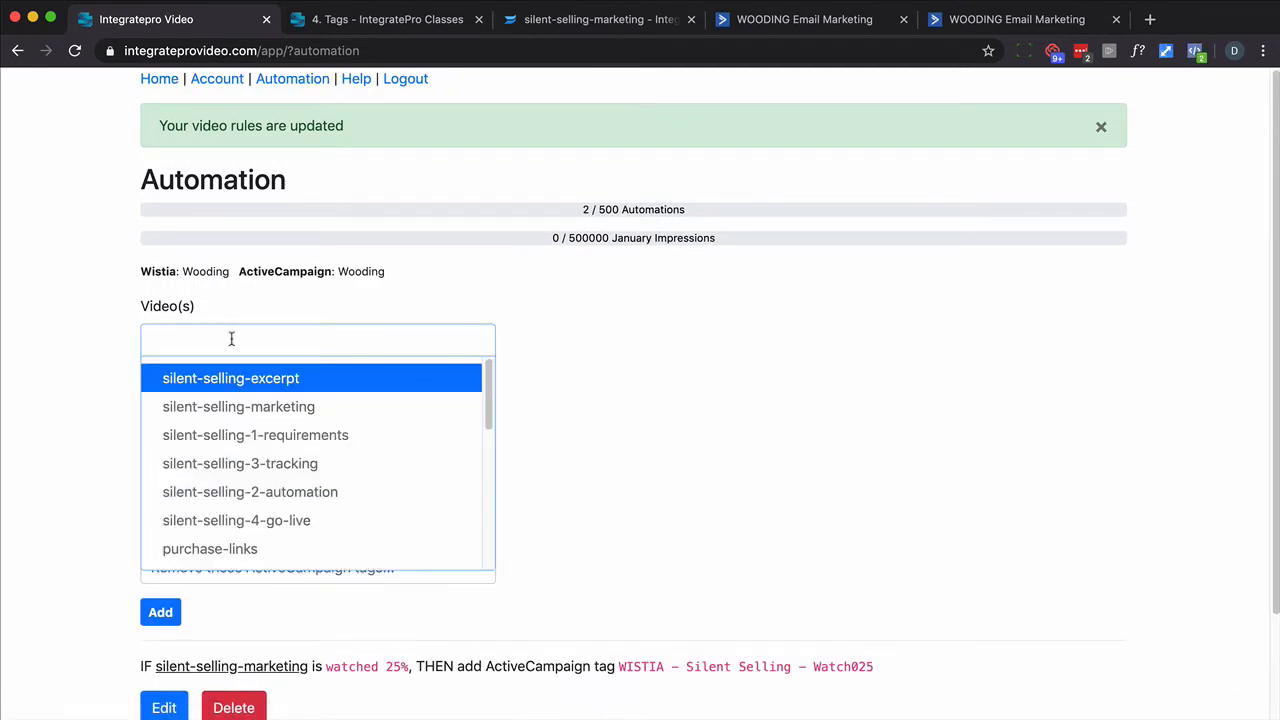
click(238, 406)
click(230, 443)
click(230, 534)
click(230, 544)
text(wis)
click(357, 642)
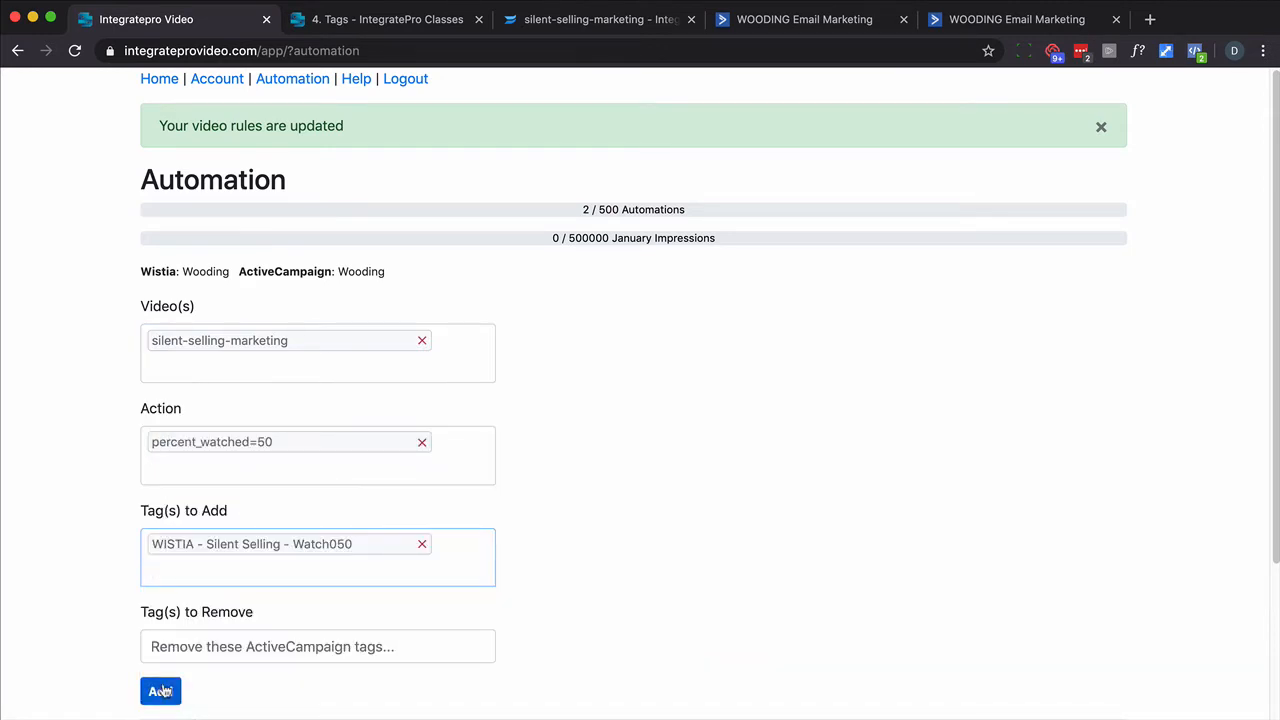
click(160, 689)
- Add a rule: silent-selling-marketing at percent_watched=75 adds tag WISTIA - Silent Selling - Watch075
click(260, 362)
click(243, 406)
click(260, 458)
click(258, 556)
text(wis)
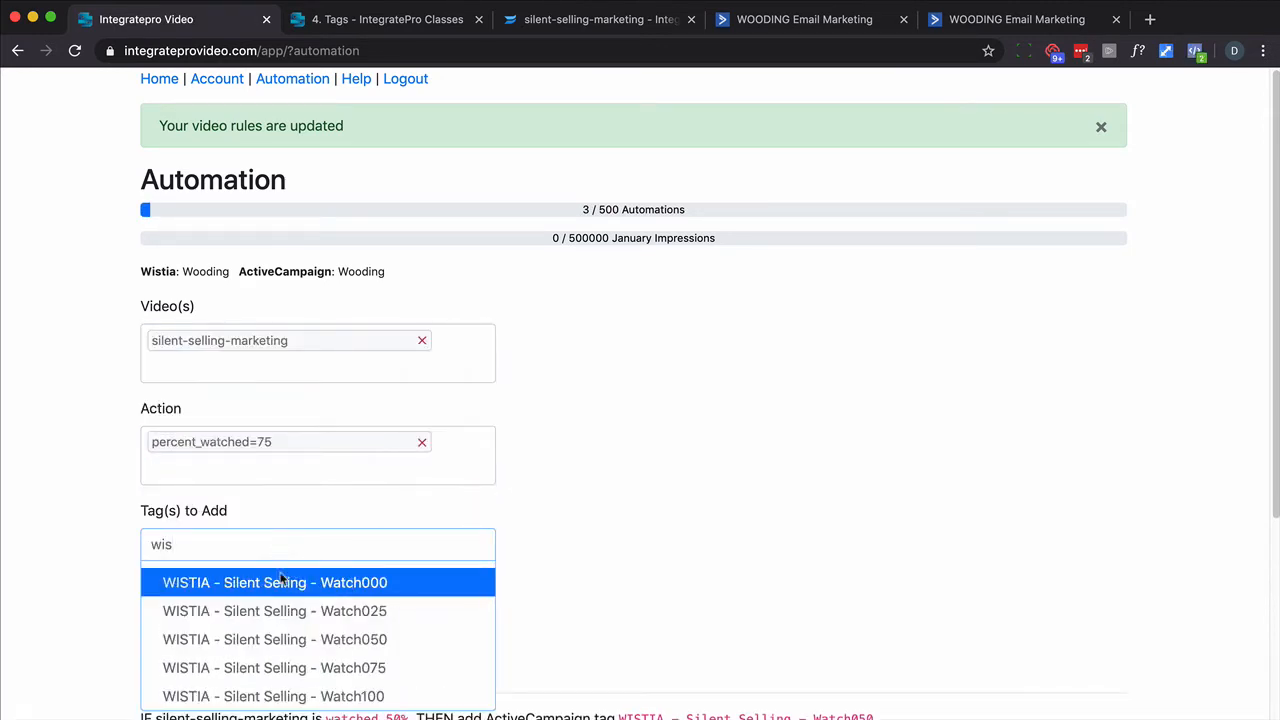
click(334, 660)
click(160, 689)
- Add a rule: silent-selling-marketing at percent_watched=100 adds tag WISTIA - Silent Selling - Watch100
click(297, 340)
click(232, 406)
click(231, 441)
click(272, 594)
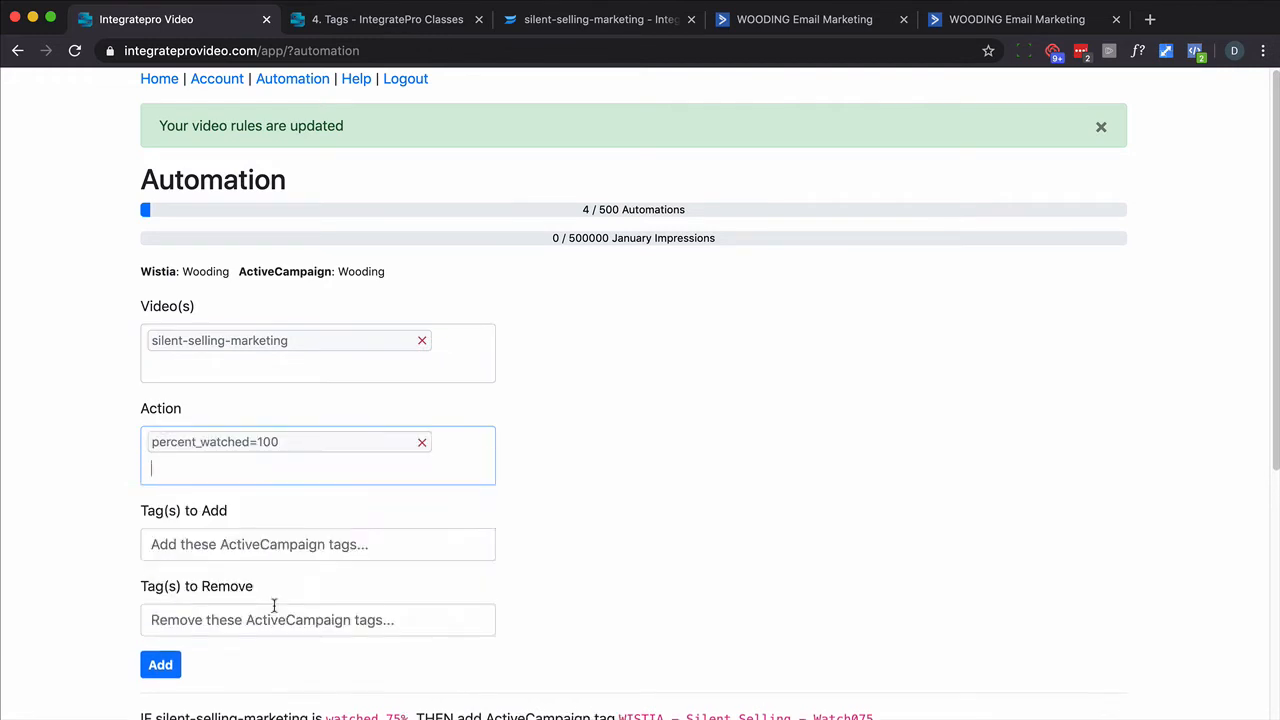
click(270, 544)
text(wi)
click(311, 698)
scroll(222, 632, down, 1)
click(160, 631)
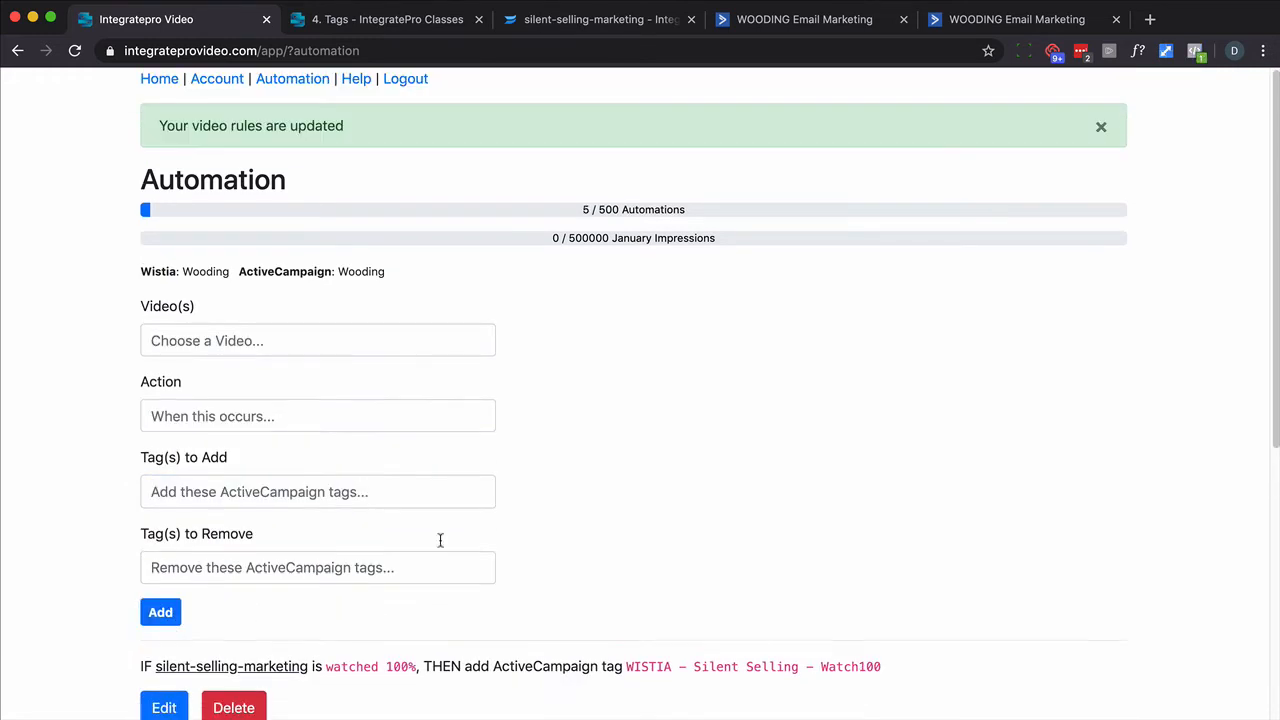
- Review the list of created automation rules
scroll(503, 483, down, 5)
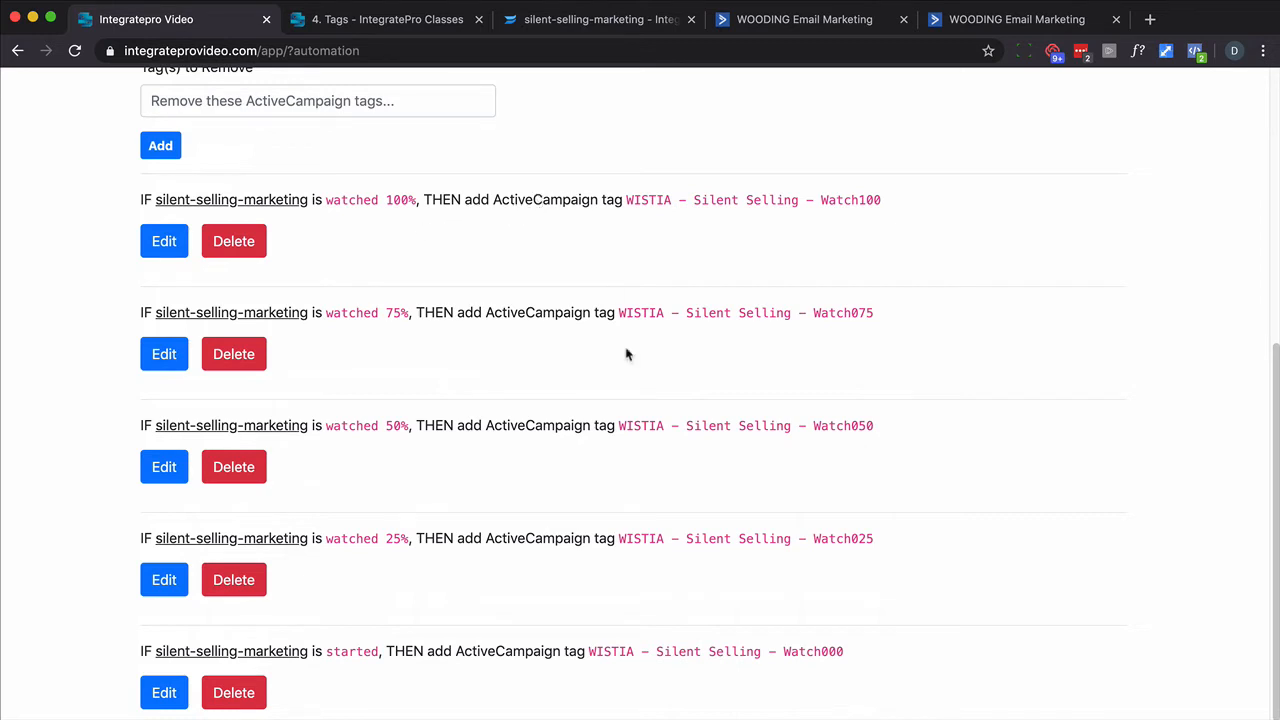
drag(853, 652, 820, 651)
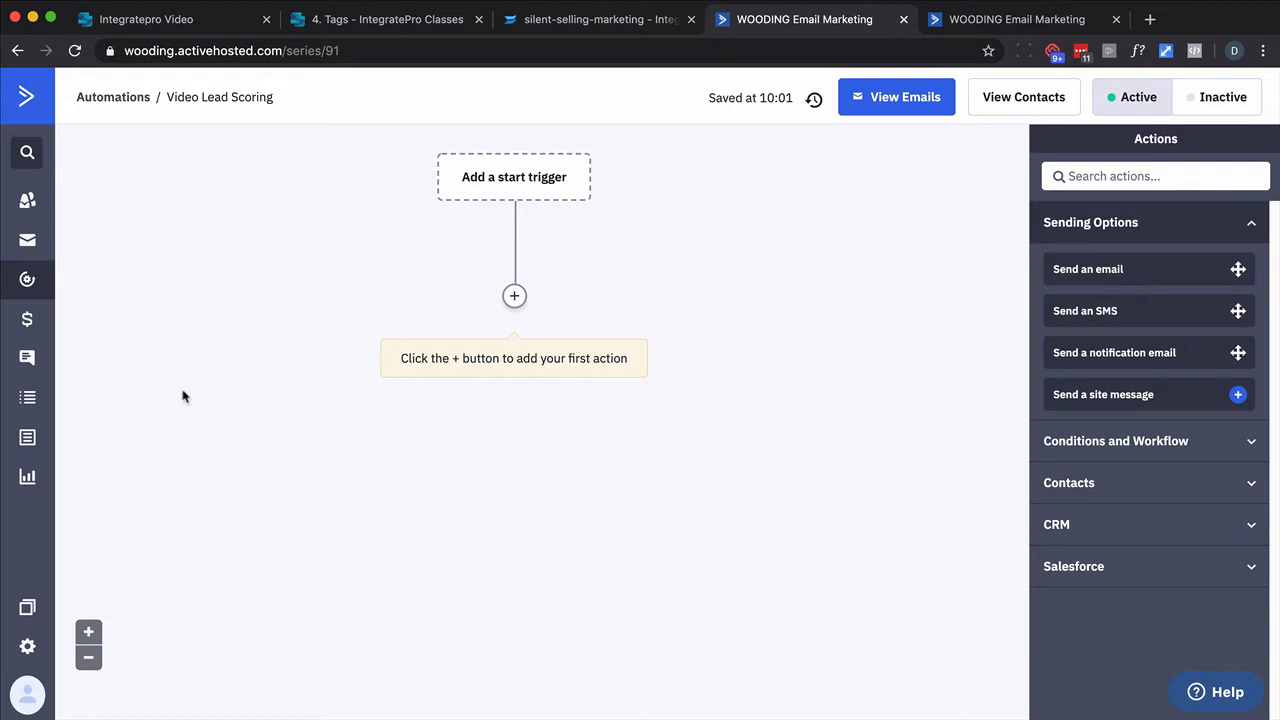
- In a new tab, add a contact field named Lead Score to the General Details group
right_click(25, 400)
click(60, 483)
click(920, 25)
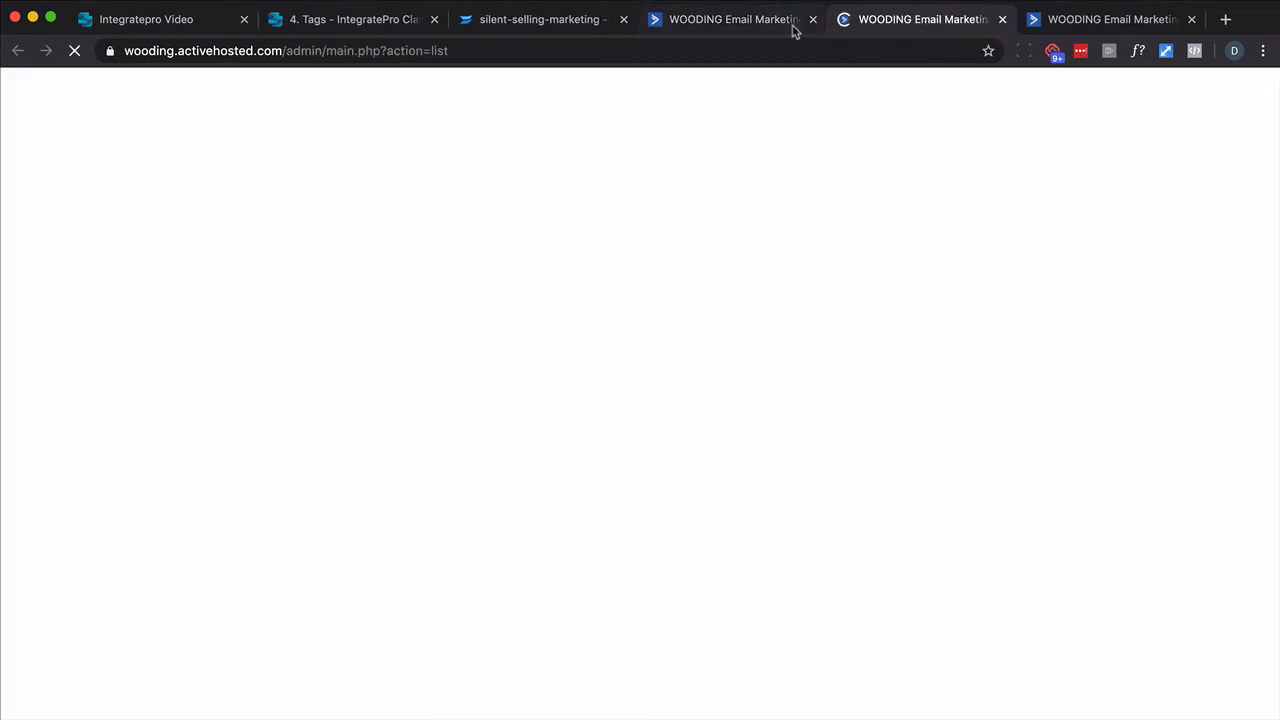
click(100, 190)
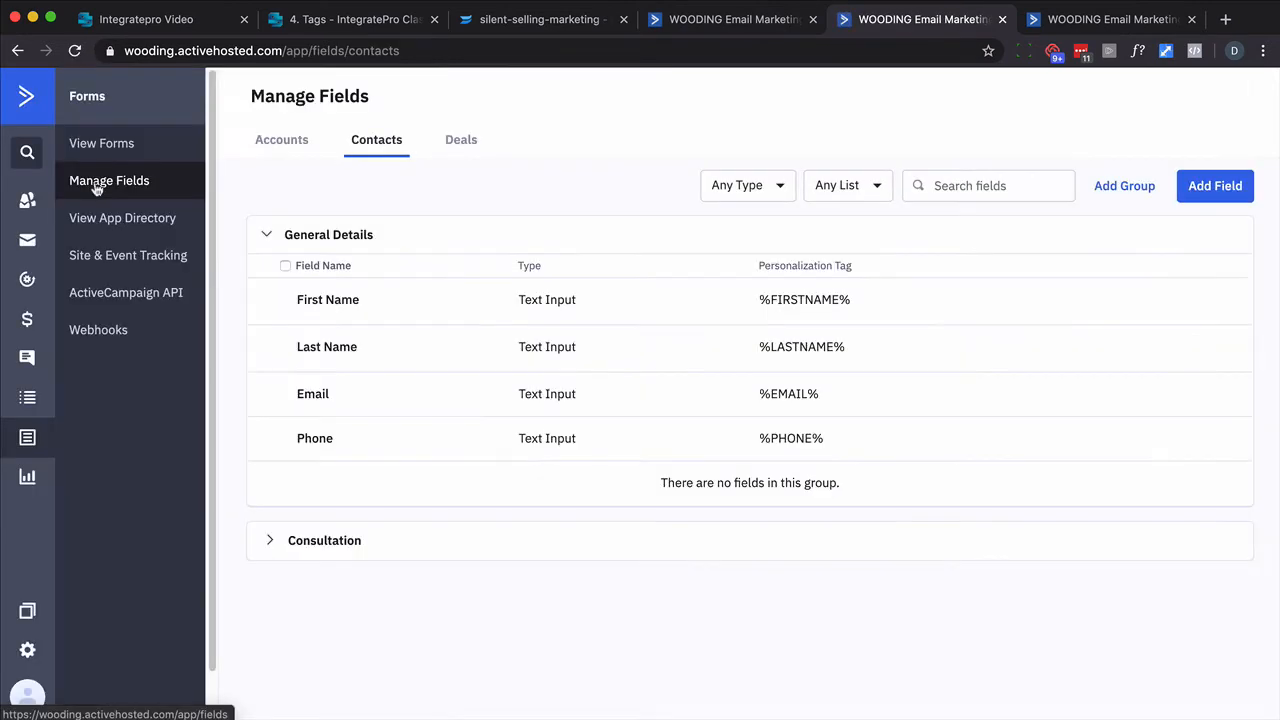
click(1215, 187)
click(557, 334)
text(Lead Score)
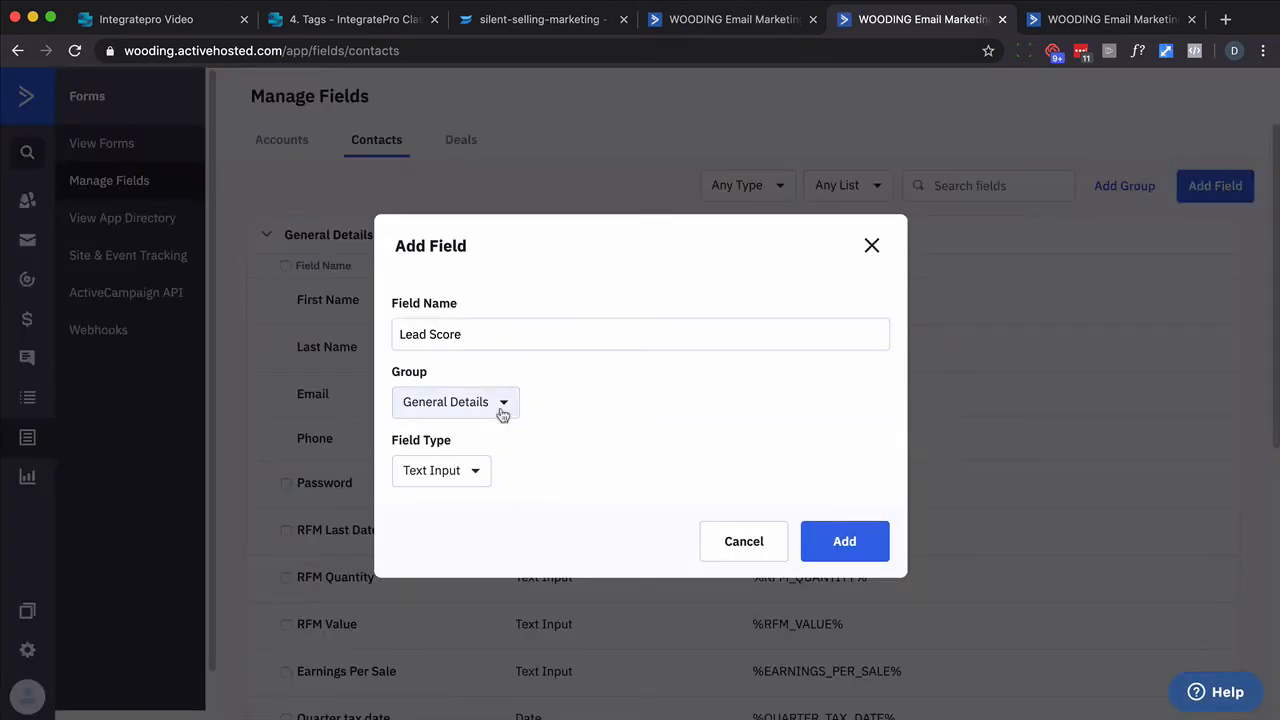
click(482, 479)
click(482, 479)
click(817, 541)
- Add a Tag is added start trigger for the tag WISTIA - Silent Selling - Watch000 to the Video Lead Scoring automation
click(1002, 20)
key(super+r)
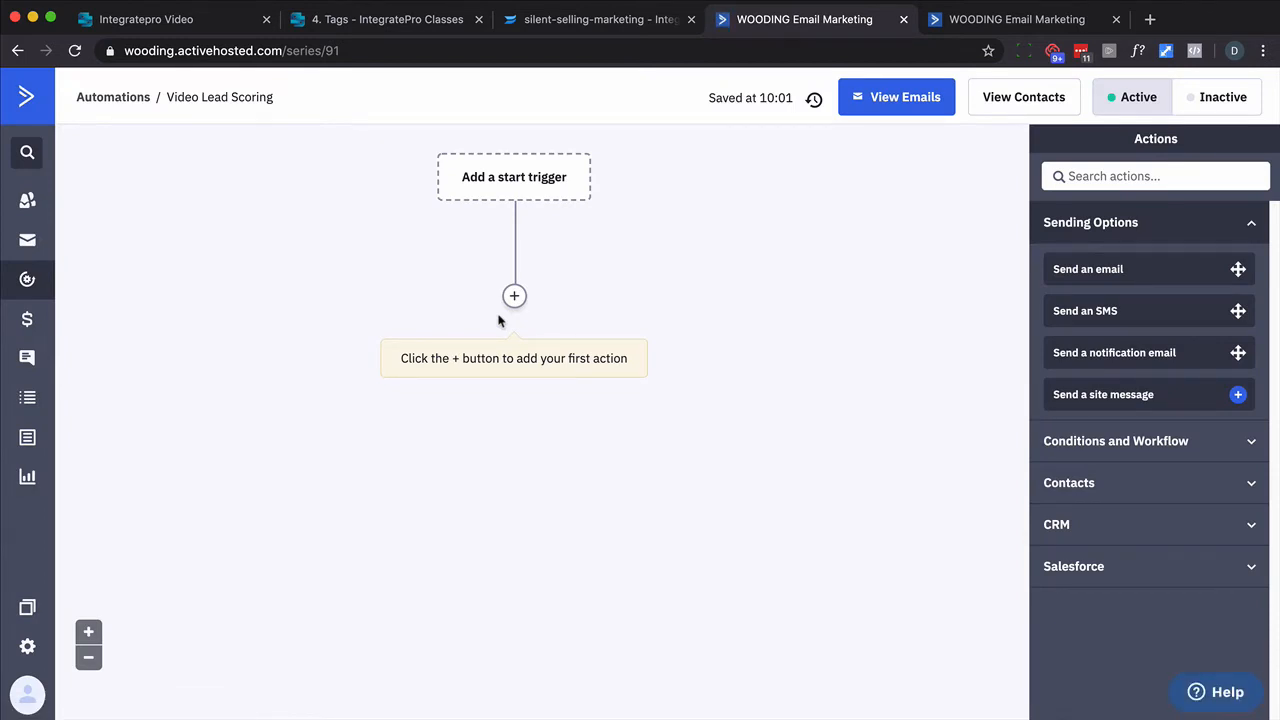
click(517, 195)
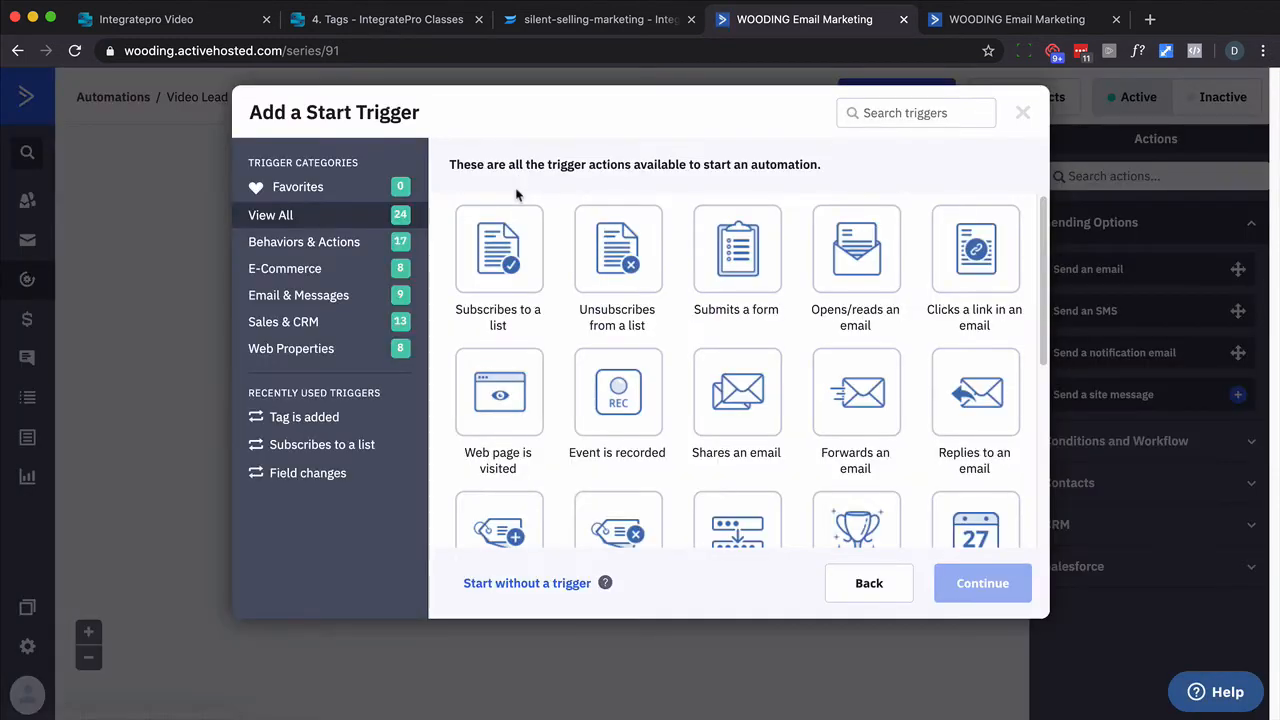
scroll(570, 280, down, 2)
click(527, 410)
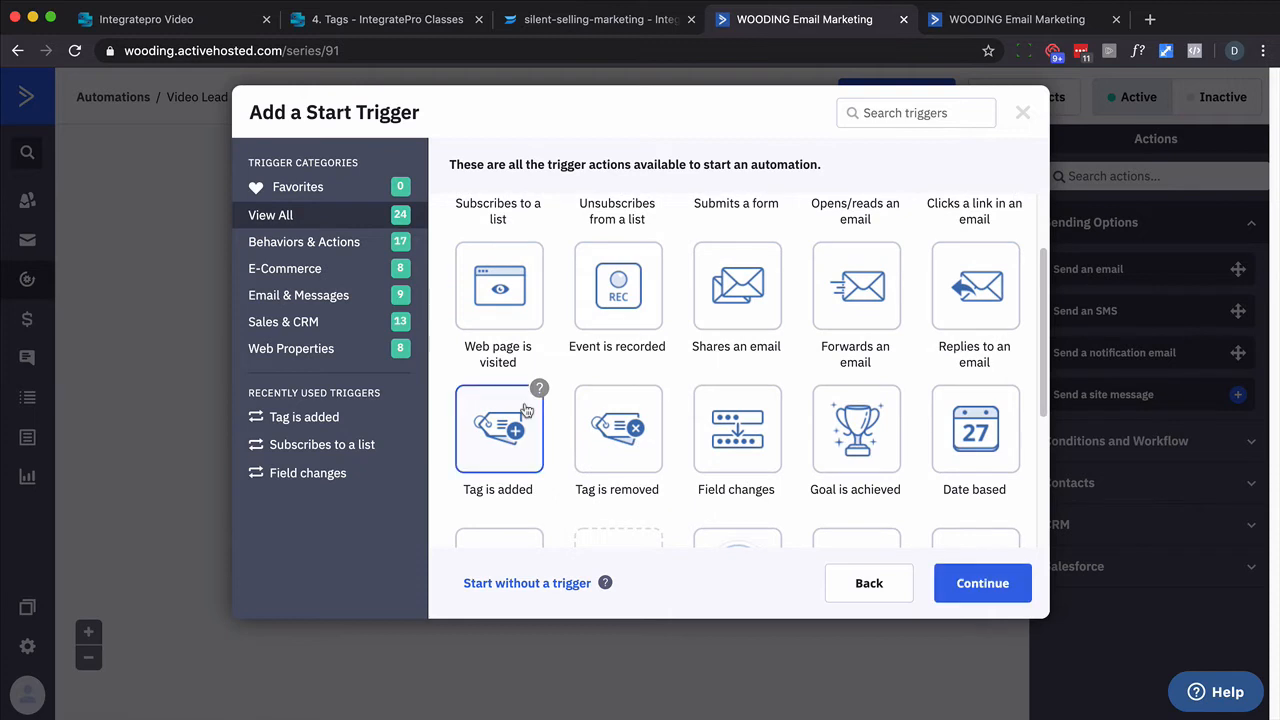
click(968, 580)
click(380, 213)
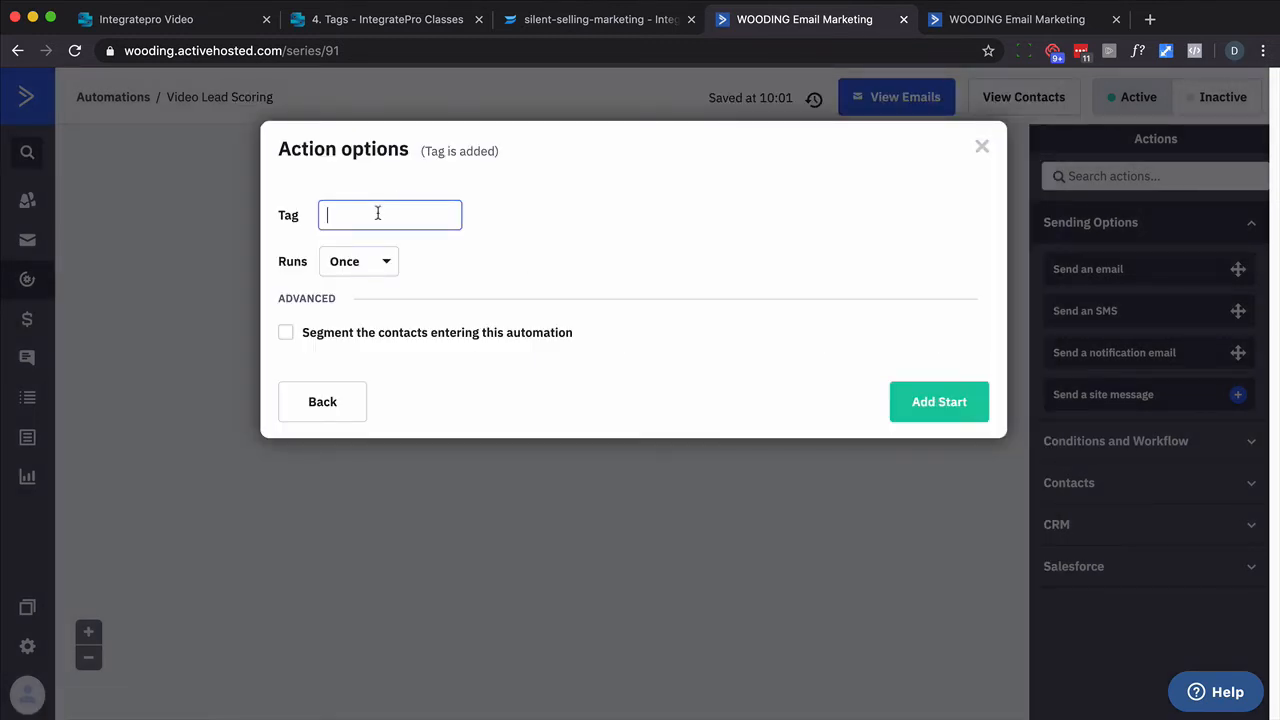
text(wis)
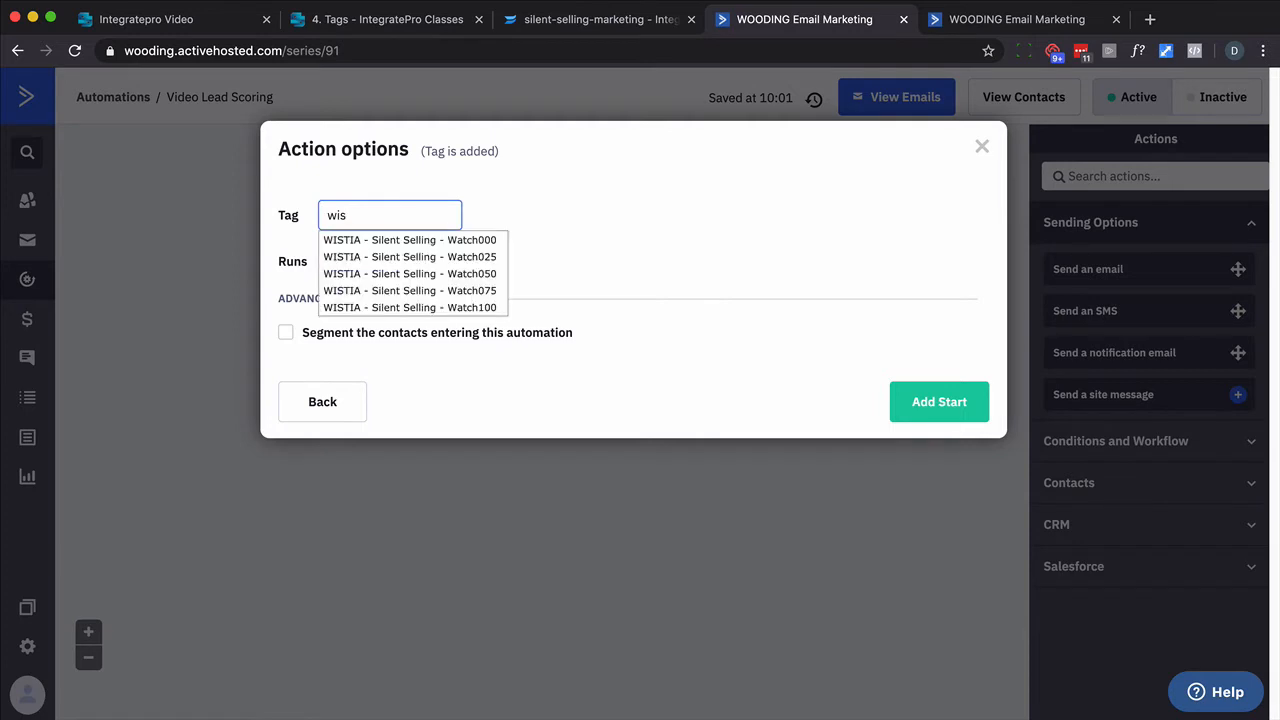
click(401, 243)
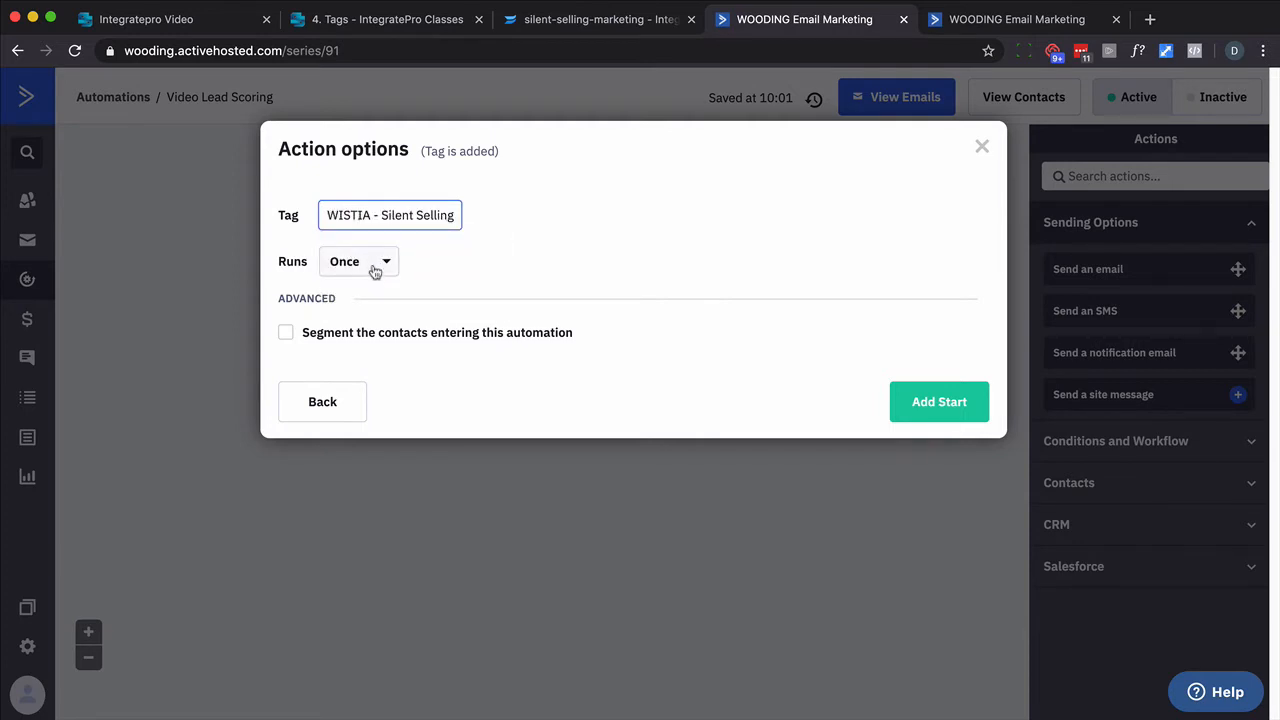
click(944, 407)
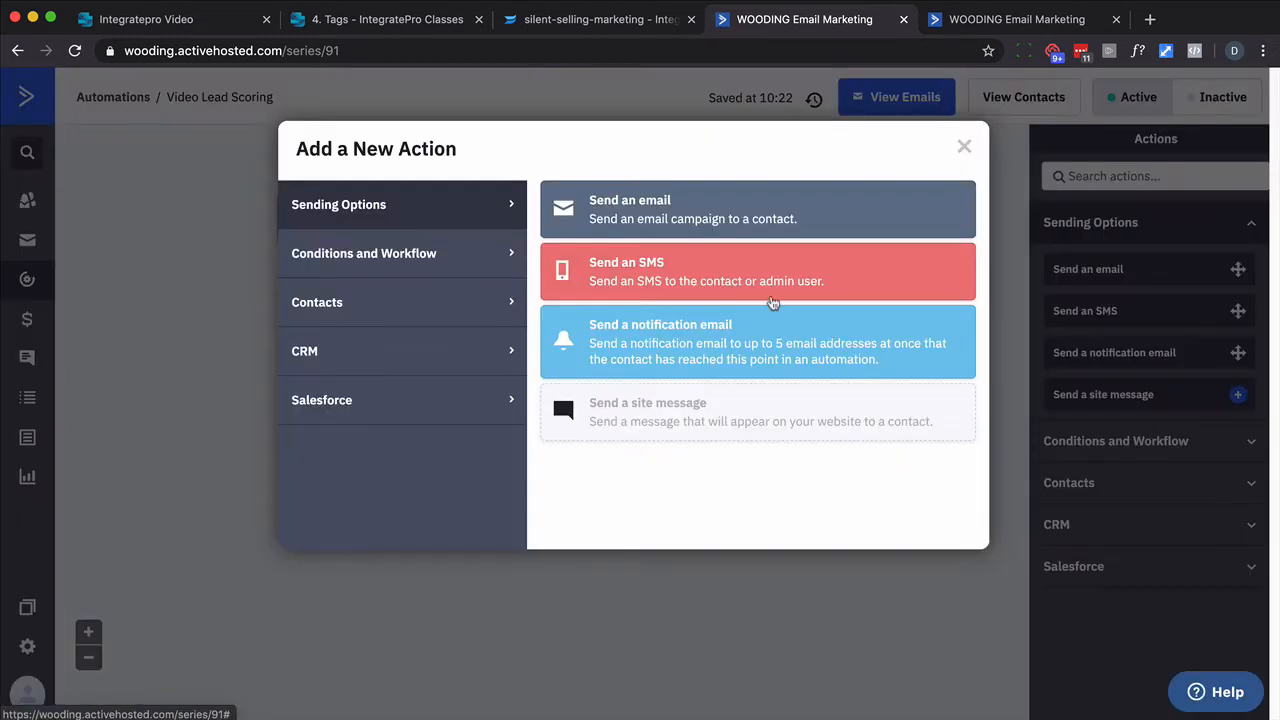
- Add another Tag is added start trigger for WISTIA - Silent Selling - Watch025
click(964, 147)
click(703, 220)
click(530, 365)
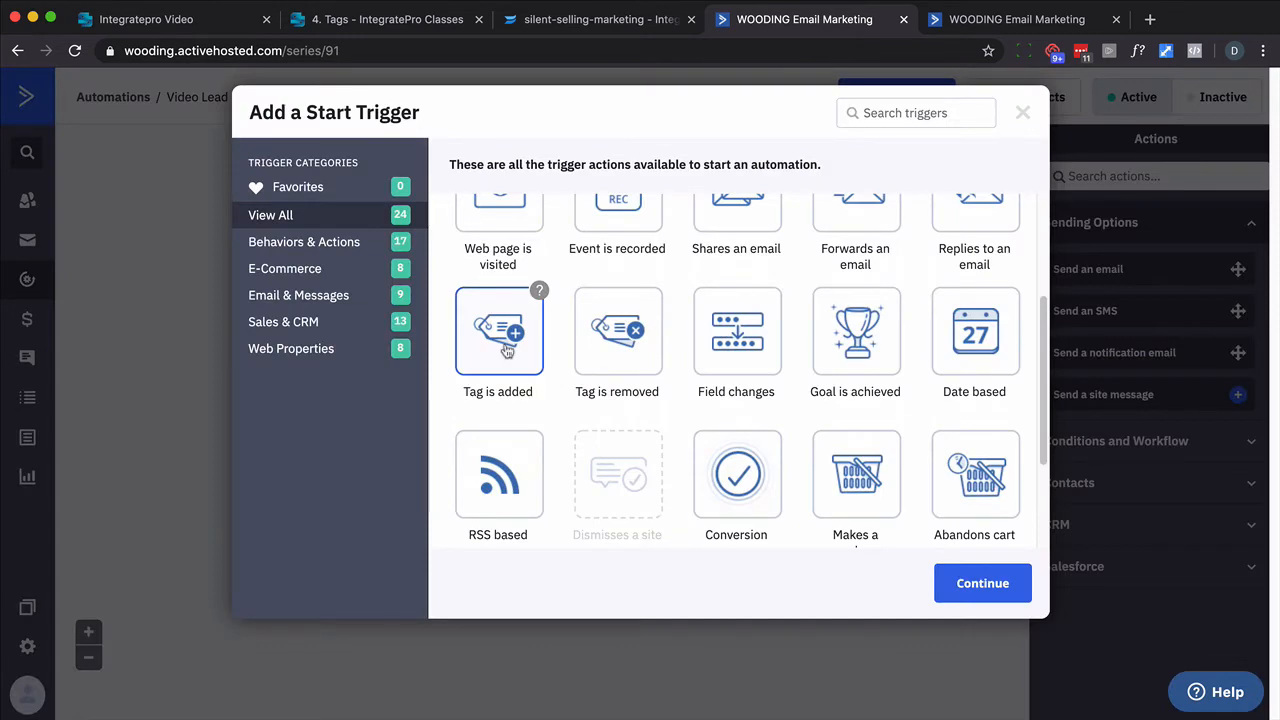
click(955, 580)
click(377, 214)
text(wis)
click(437, 257)
click(940, 402)
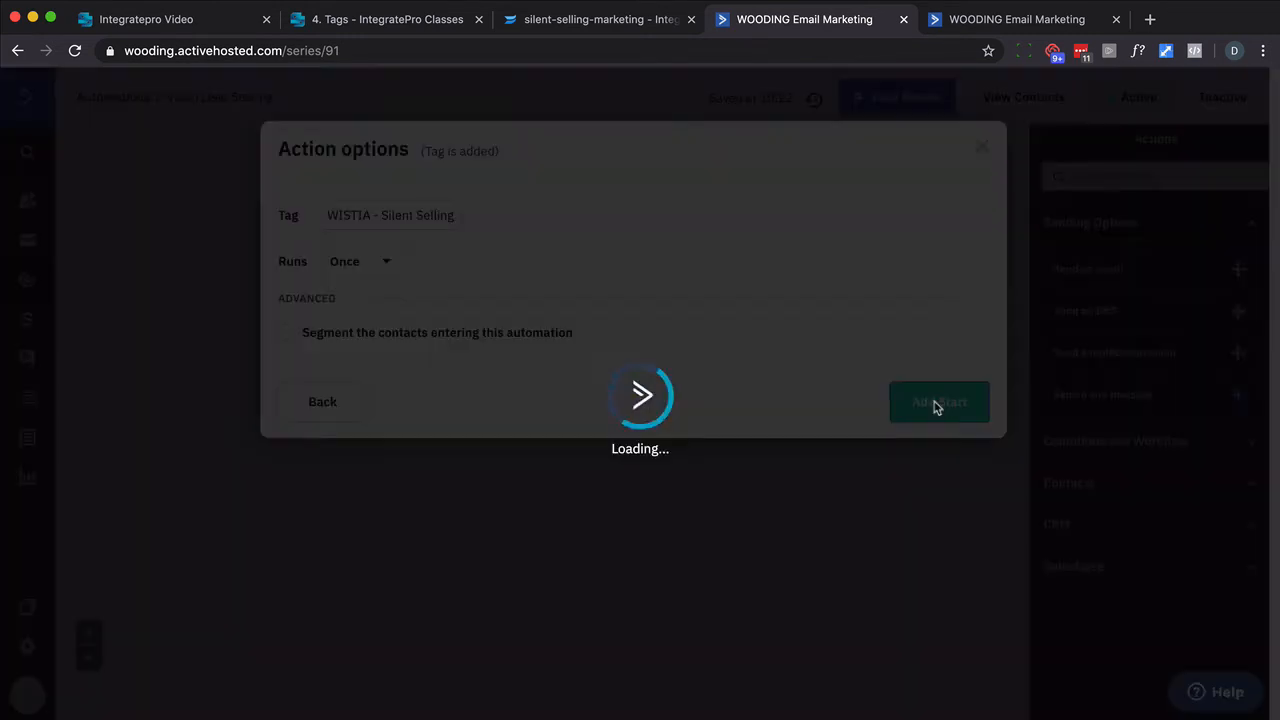
- Add another Tag is added start trigger for WISTIA - Silent Selling - Watch050
click(964, 147)
click(826, 217)
click(529, 500)
click(965, 582)
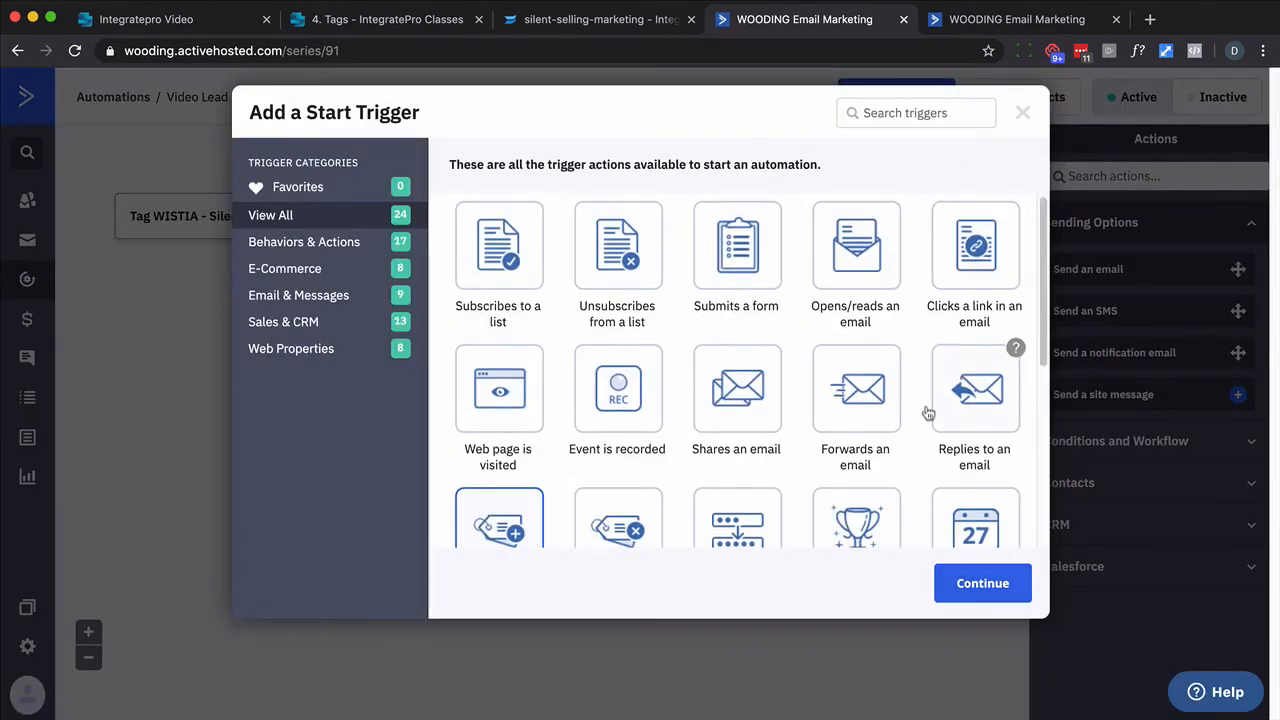
click(390, 215)
text(wis)
click(414, 274)
click(939, 402)
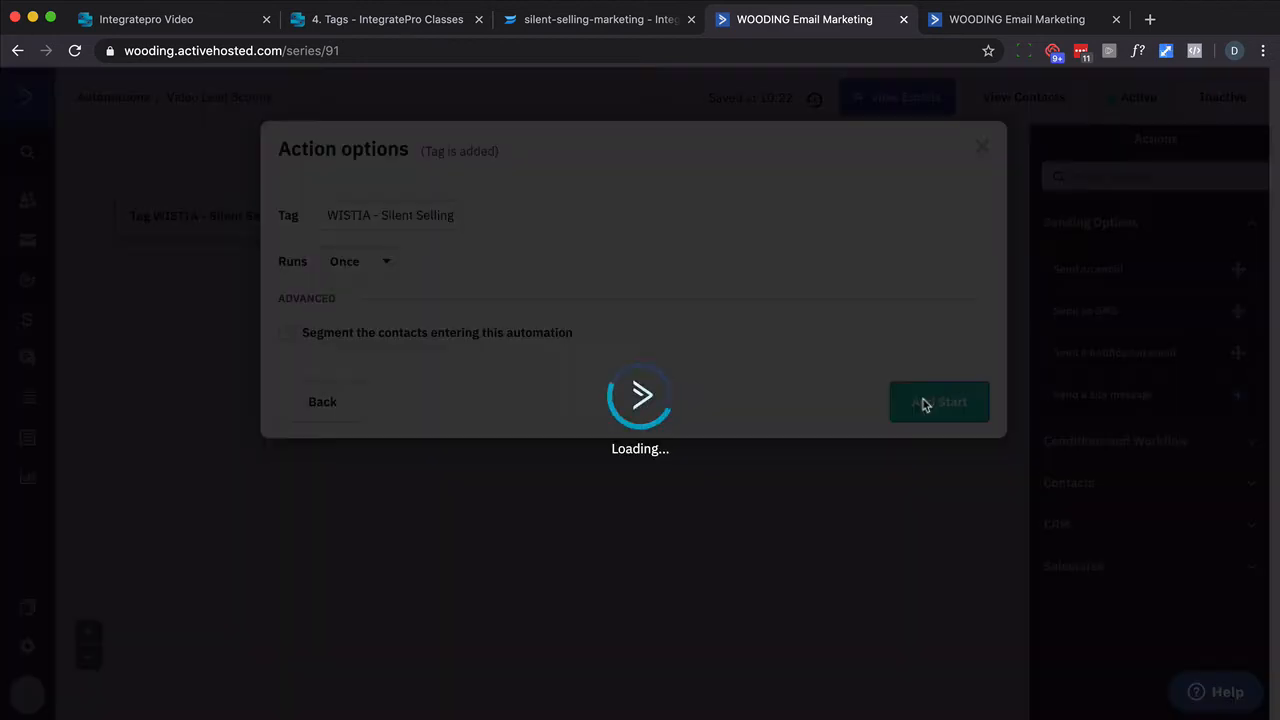
- Add another Tag is added start trigger for WISTIA - Silent Selling - Watch075
click(965, 148)
drag(600, 716, 765, 716)
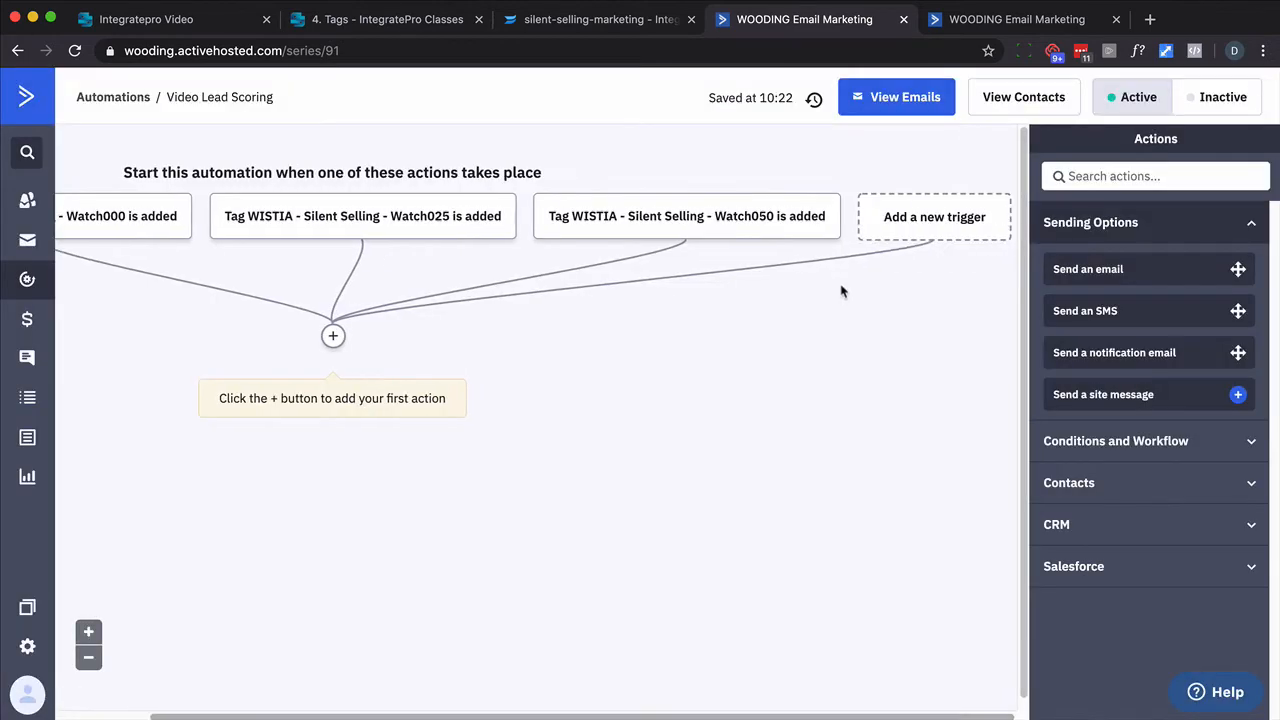
click(932, 217)
click(498, 524)
click(965, 583)
click(351, 212)
text(wis)
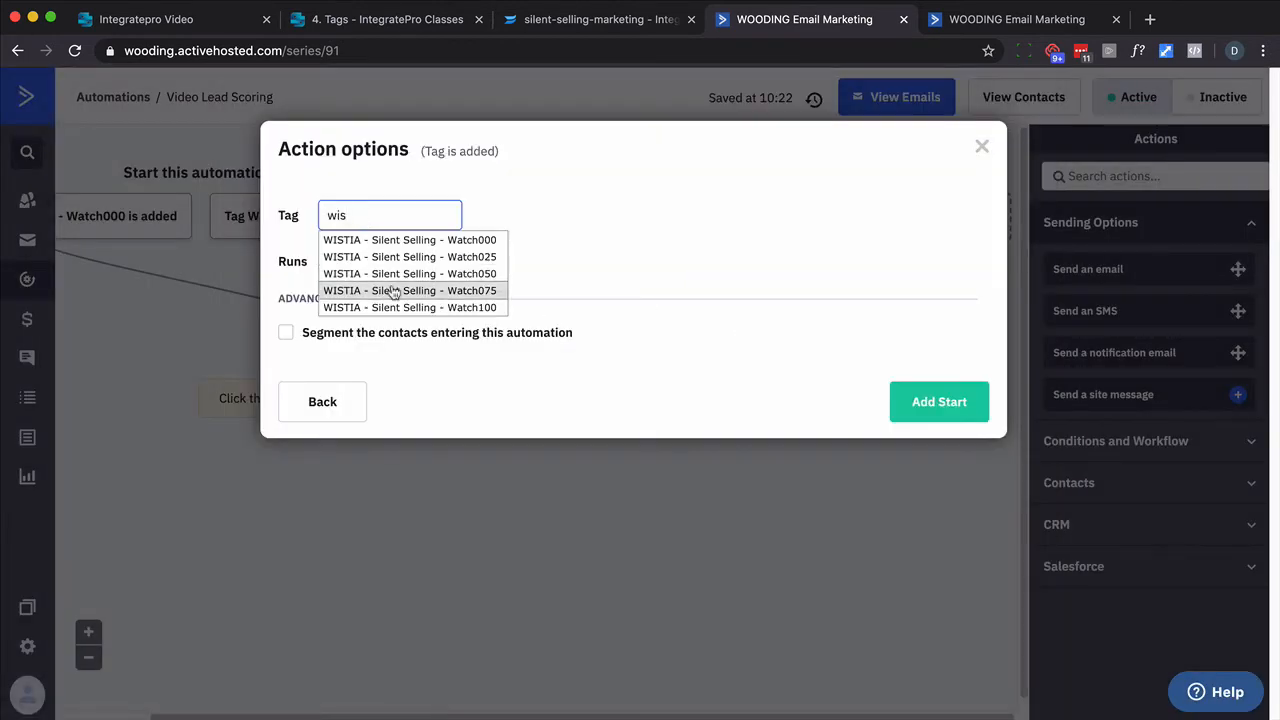
click(386, 289)
click(913, 404)
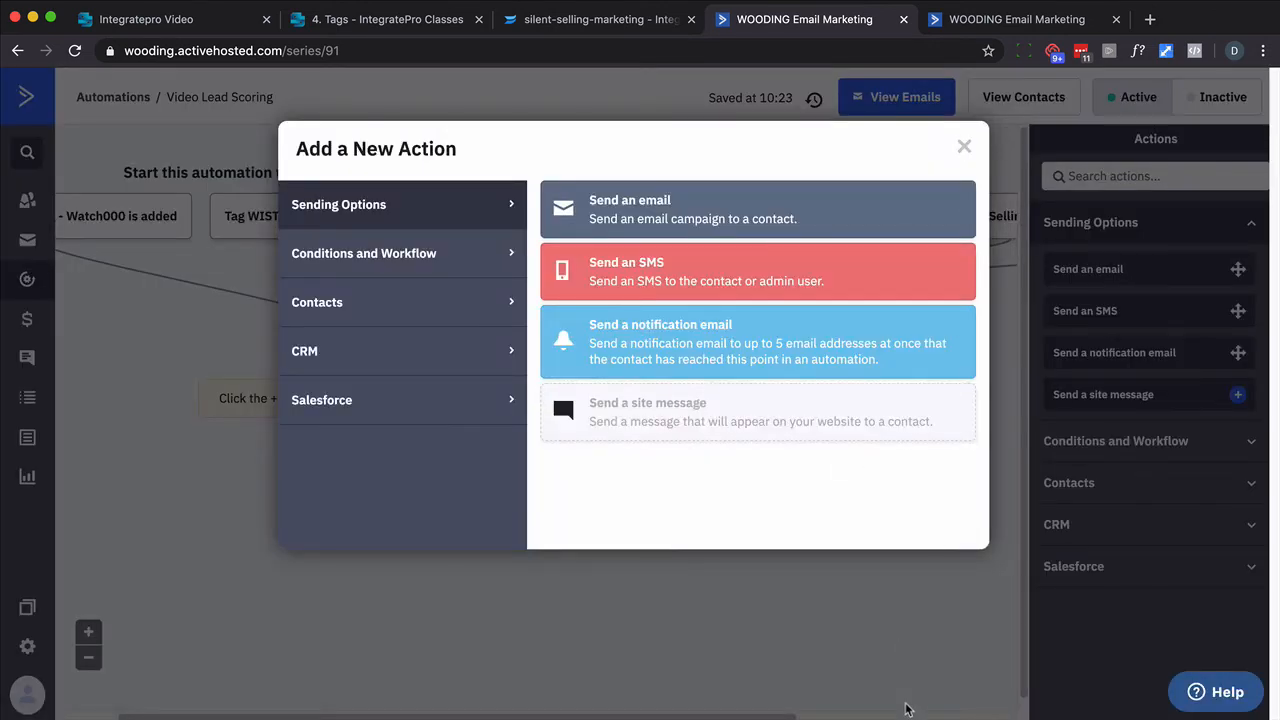
- Add one more Tag is added start trigger for the remaining WISTIA - Silent Selling watch tag
click(966, 149)
click(932, 715)
click(932, 217)
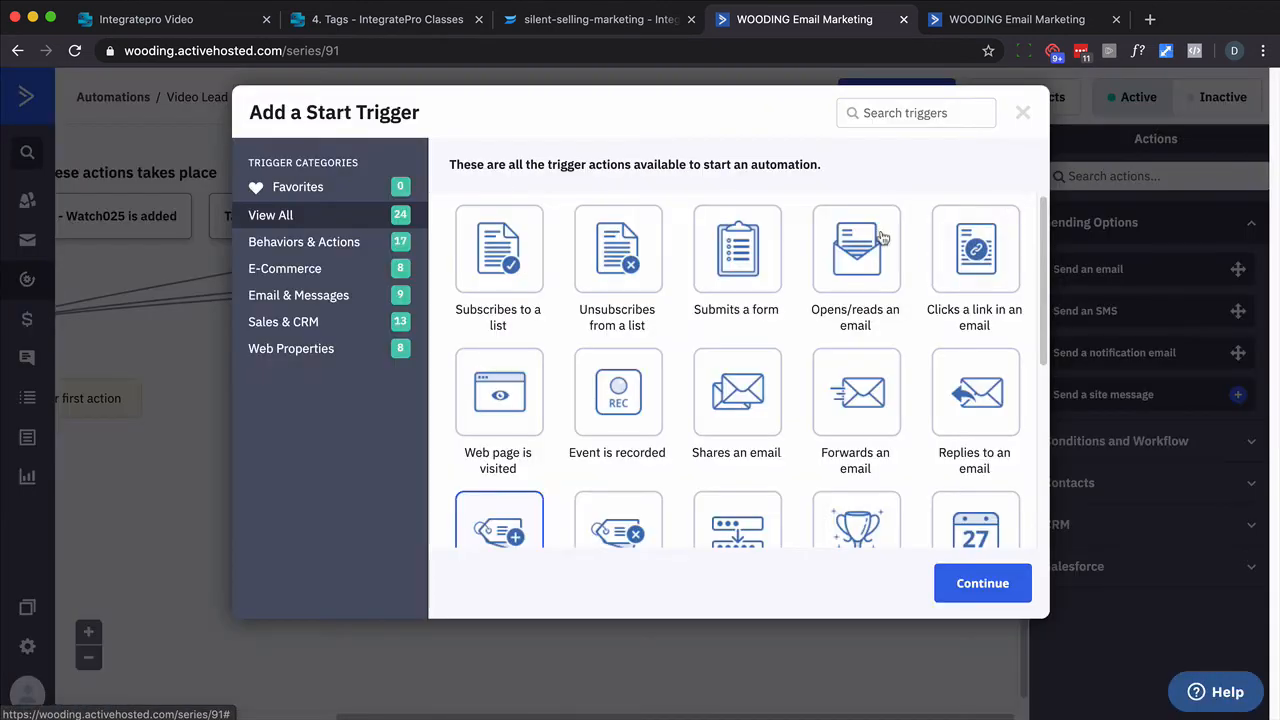
click(965, 583)
click(443, 208)
text(wis)
click(386, 289)
click(944, 406)
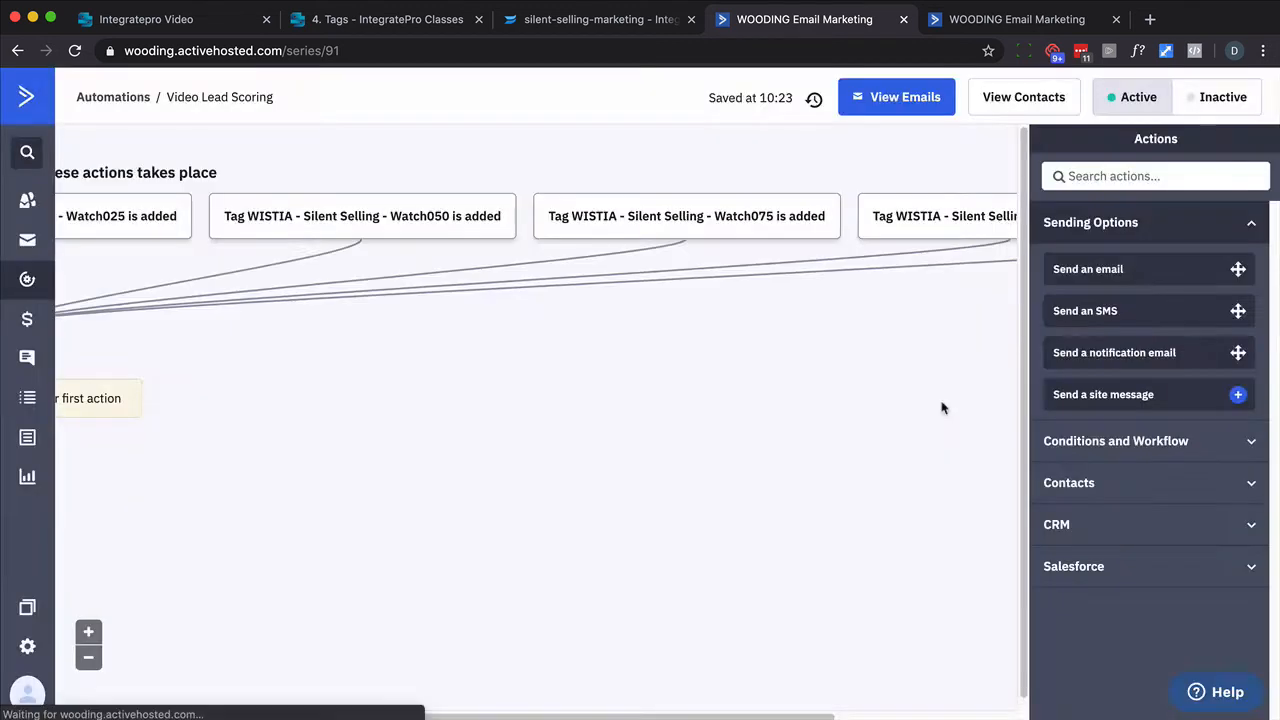
- Add a Perform math action after the triggers that adds 1 to the Lead Score contact field
click(964, 149)
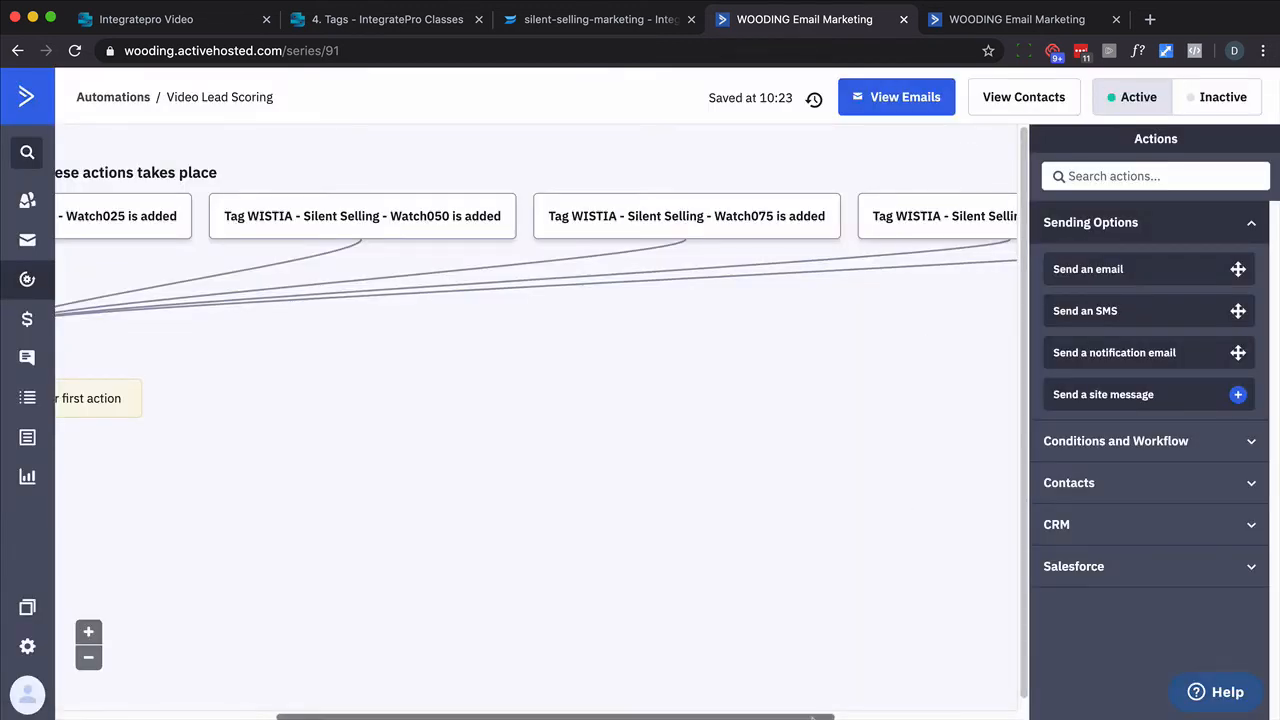
drag(812, 716, 474, 694)
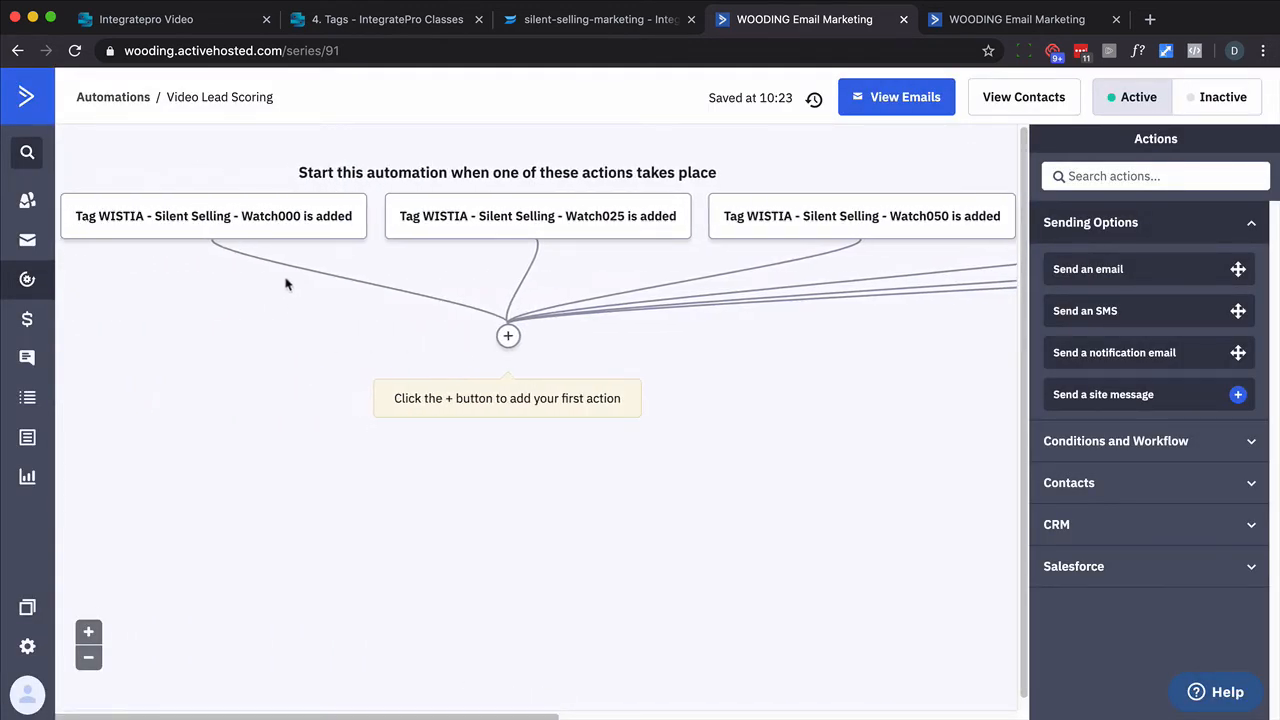
click(508, 336)
click(478, 302)
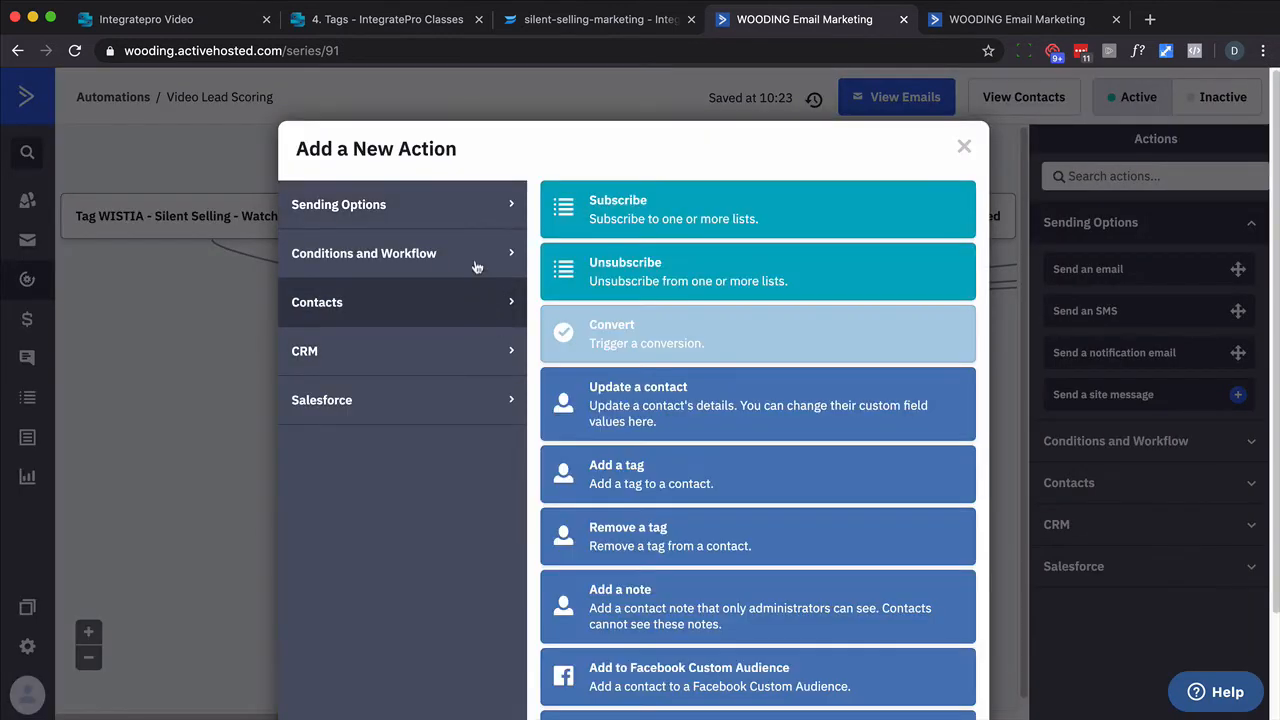
scroll(760, 404, down, 3)
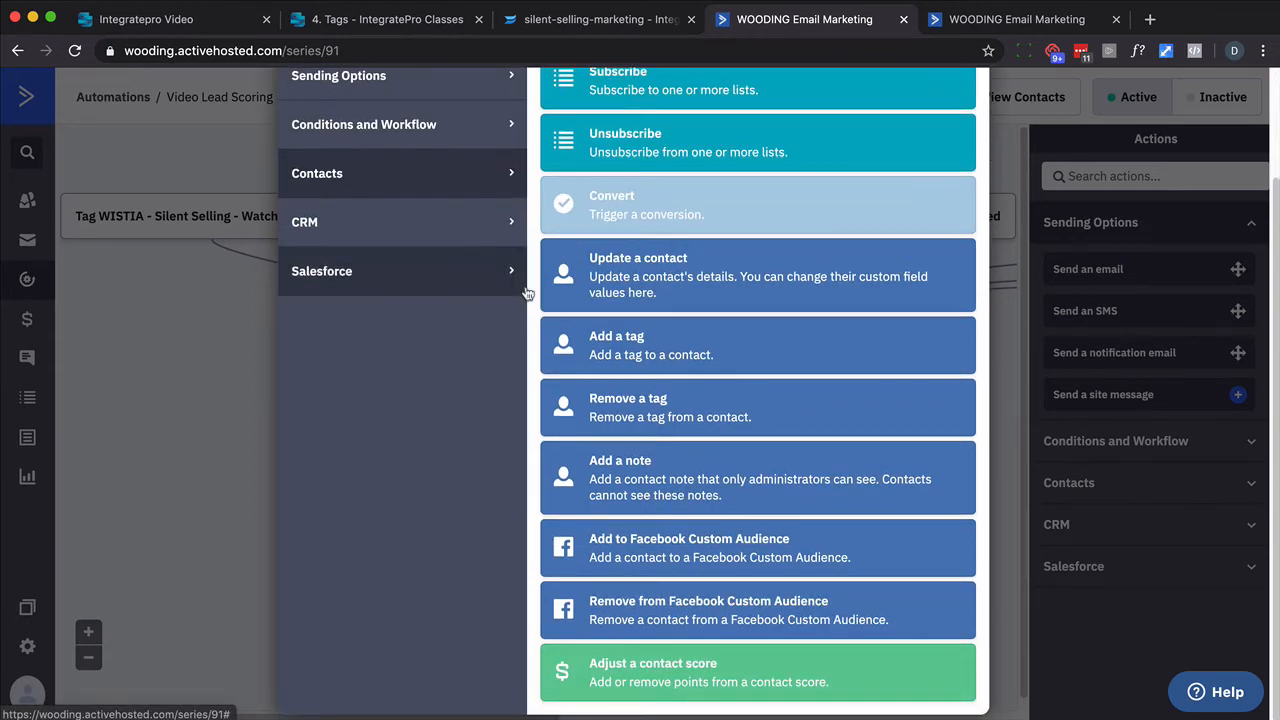
scroll(423, 230, up, 3)
click(428, 244)
scroll(655, 400, down, 2)
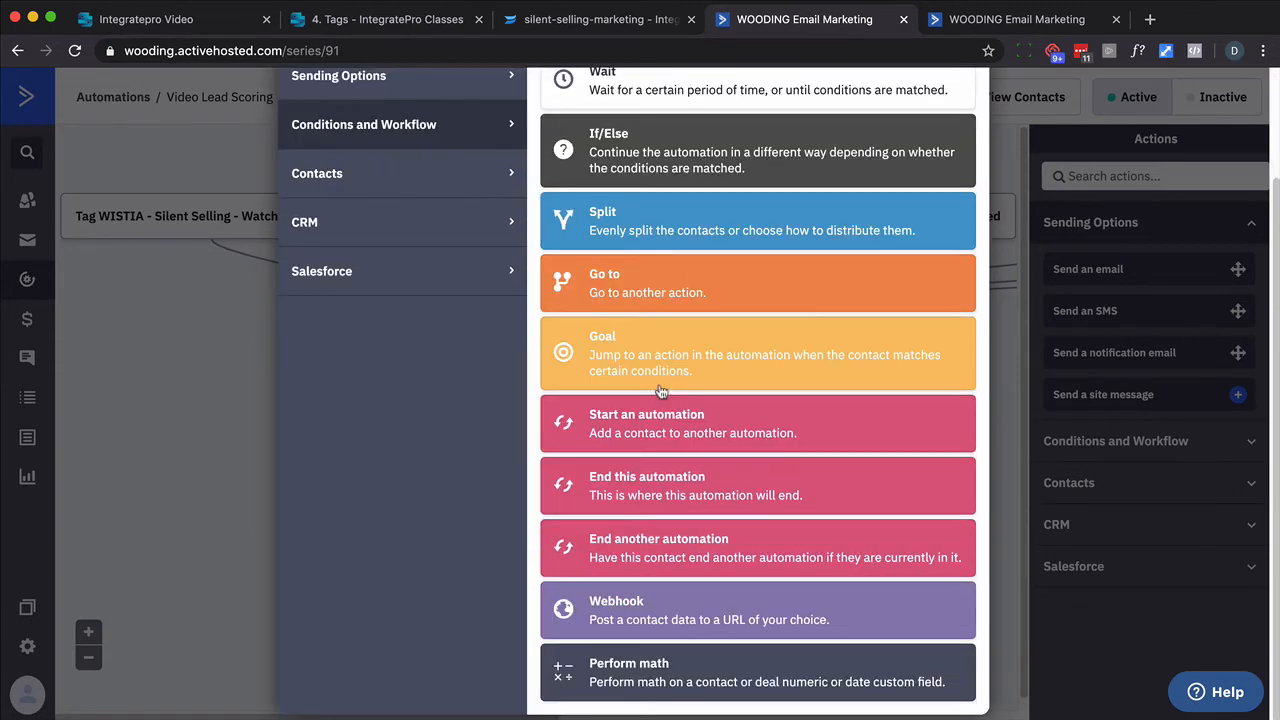
click(675, 664)
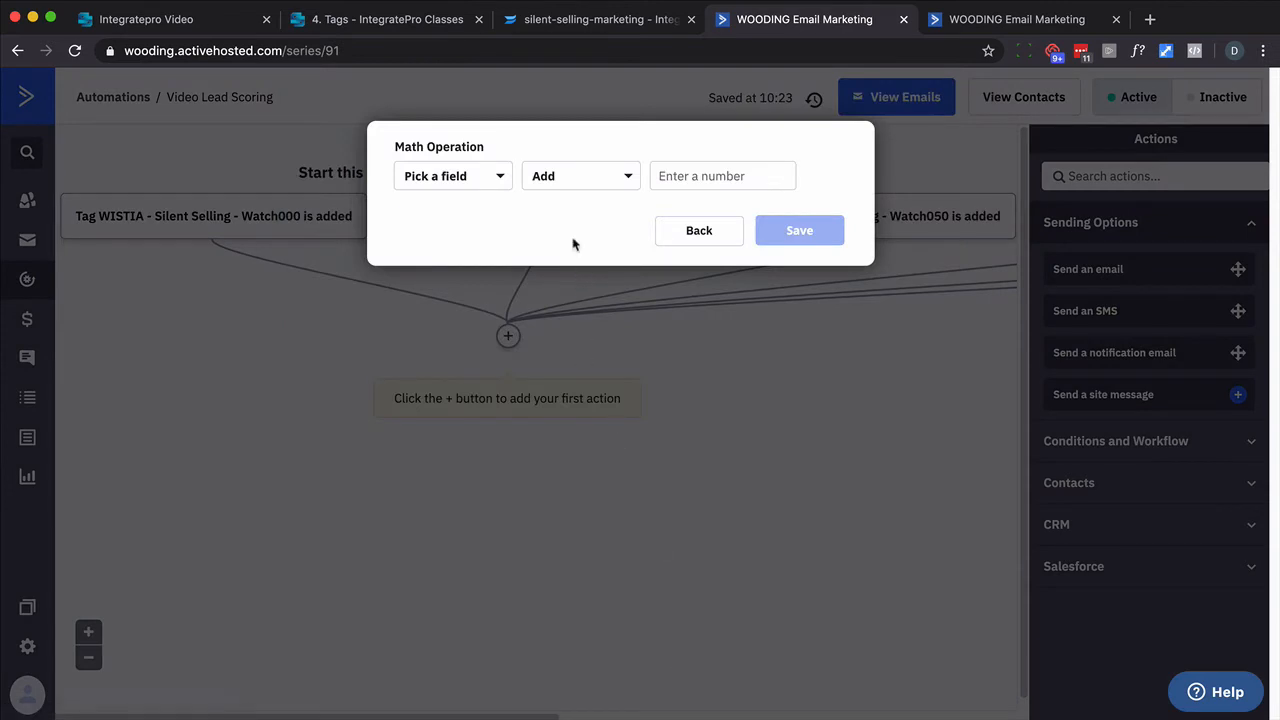
click(504, 181)
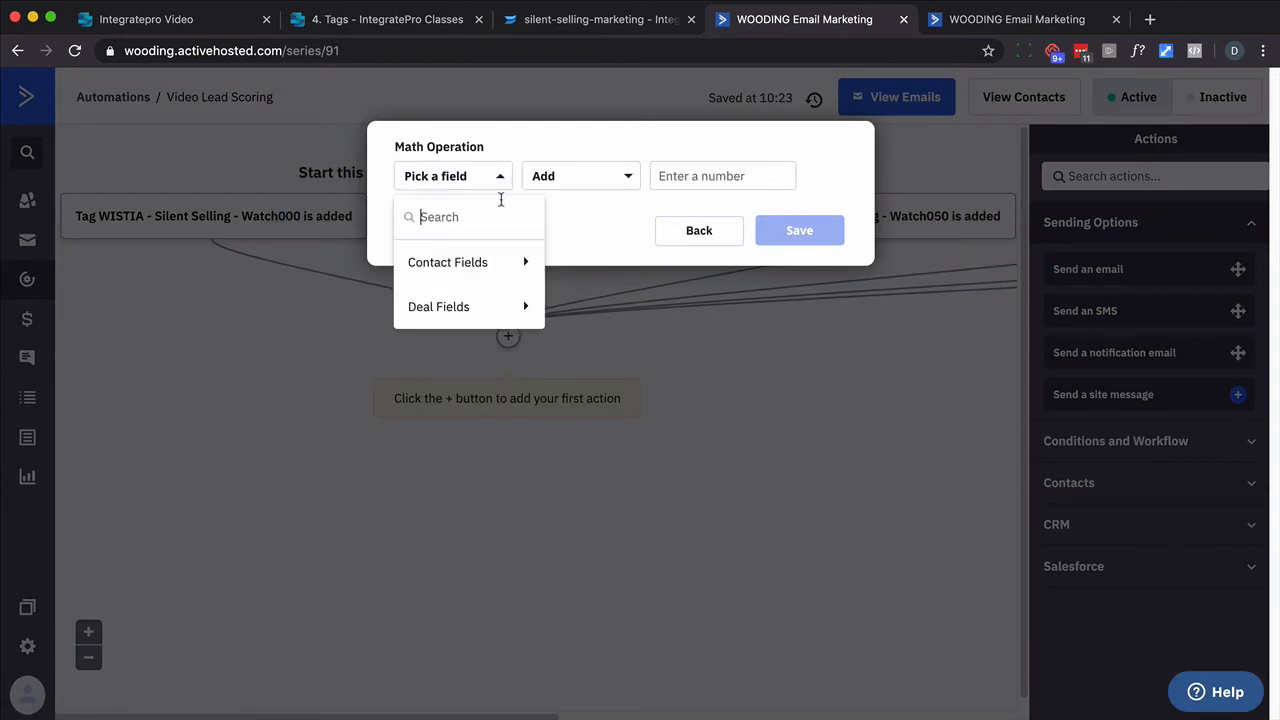
text(lead)
click(493, 265)
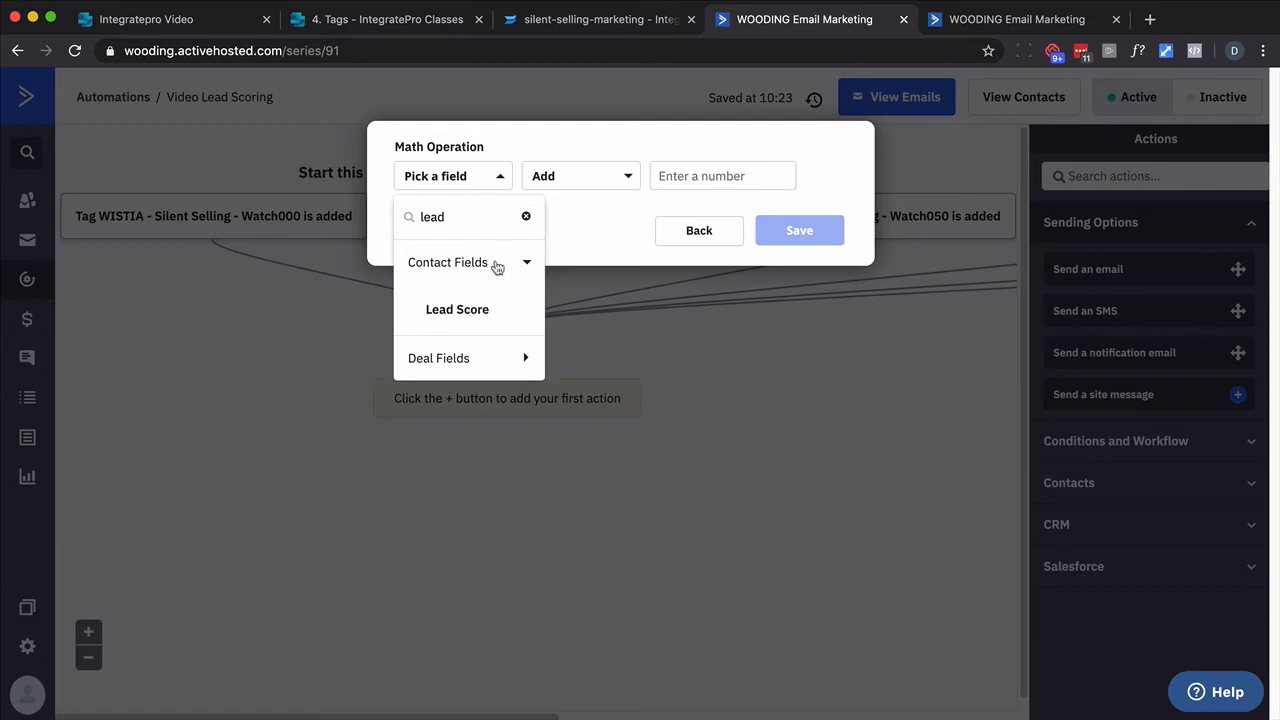
click(482, 311)
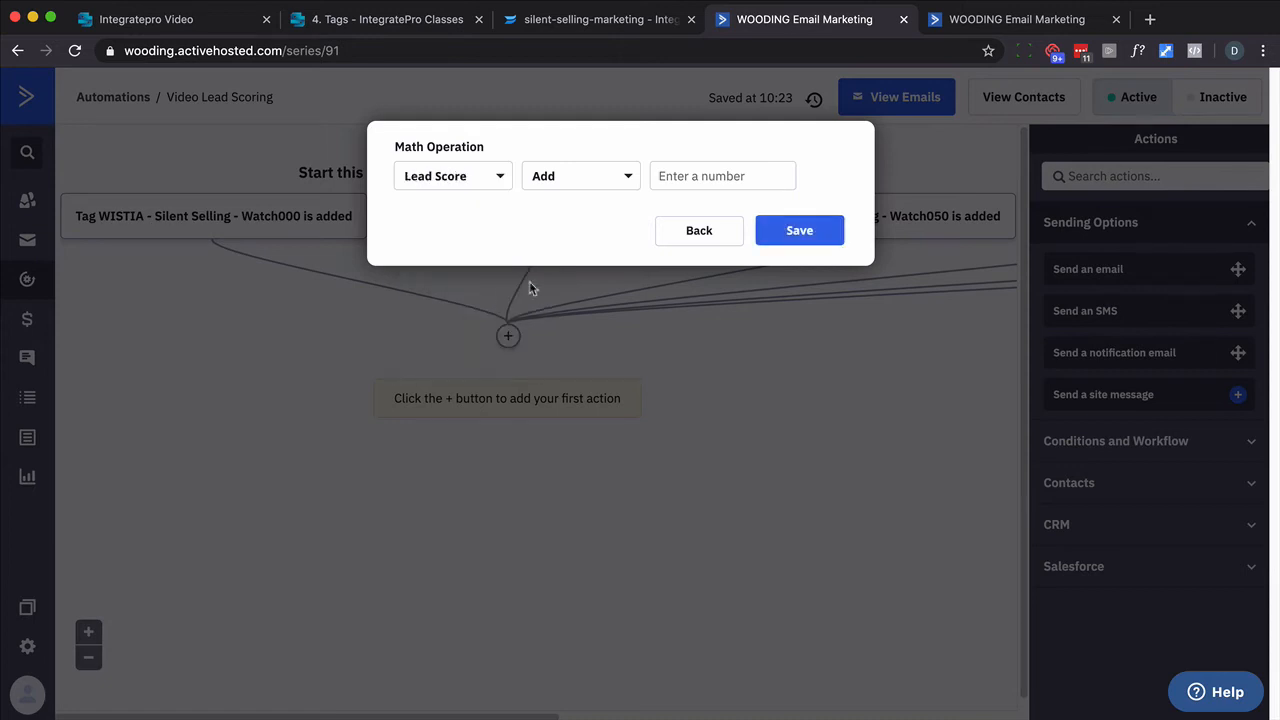
click(681, 177)
text(1)
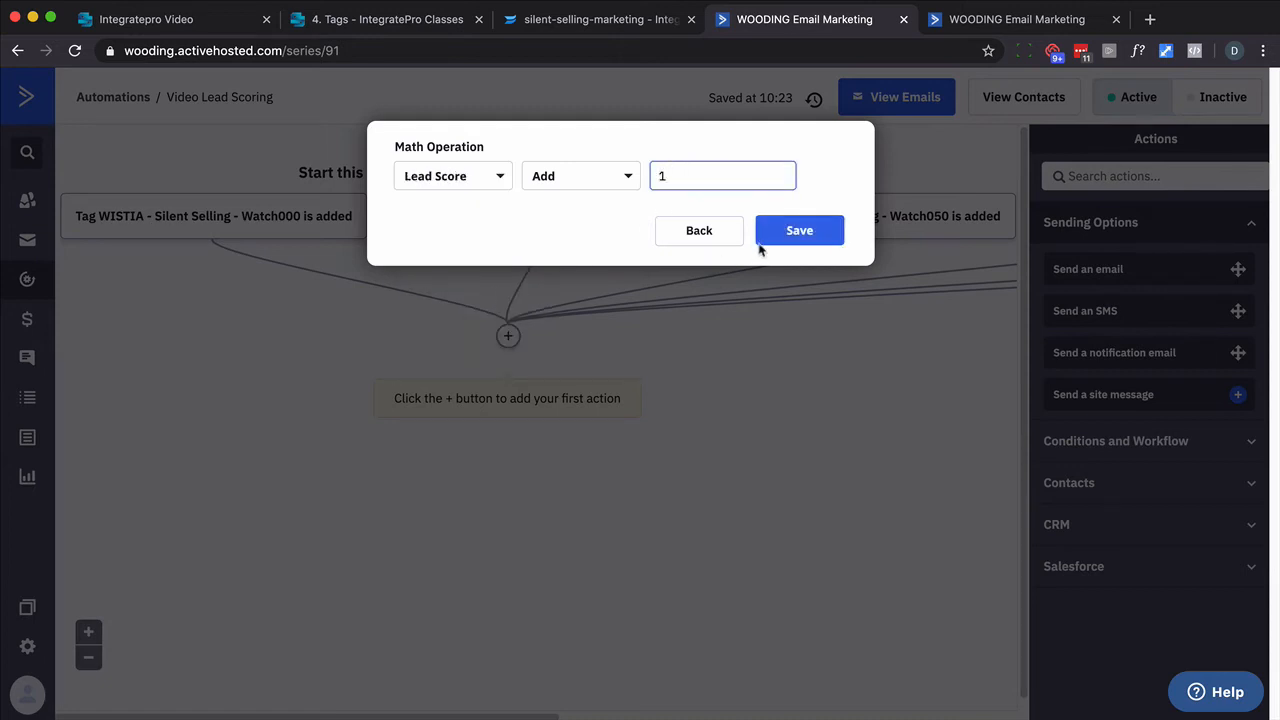
click(789, 234)
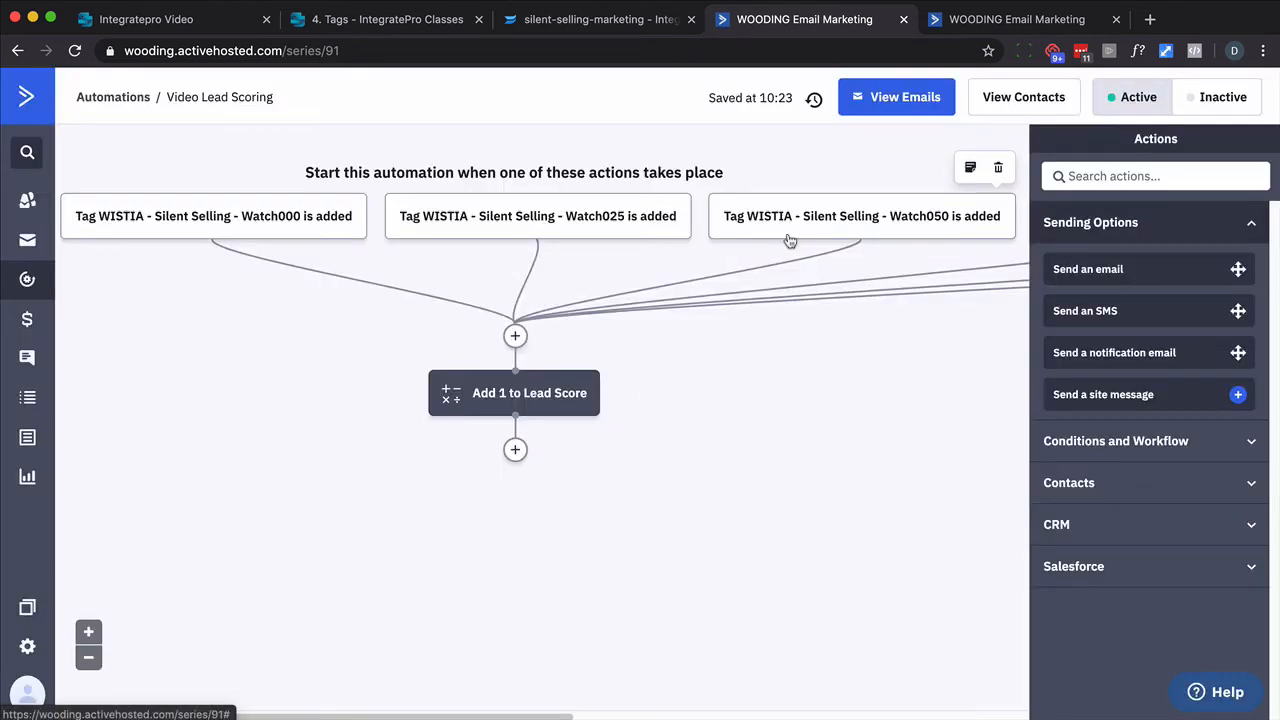
- Add an End this automation action after the Lead Score step
click(515, 451)
click(620, 612)
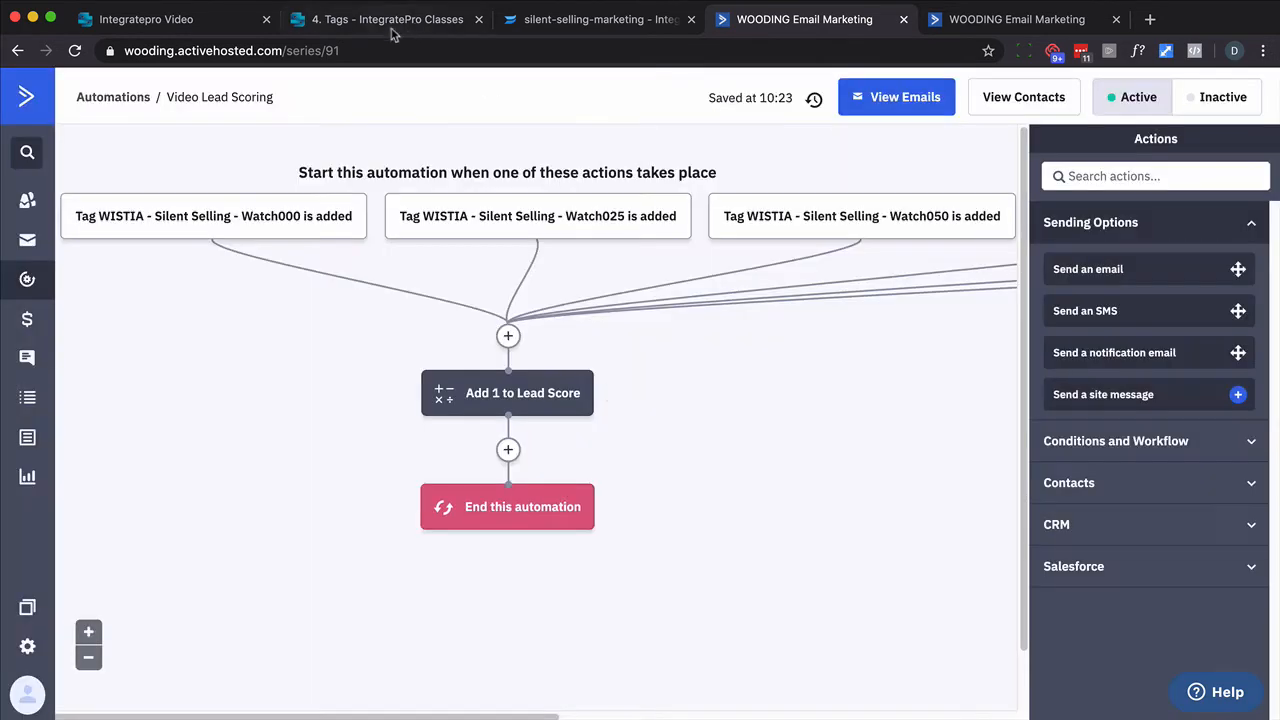
- Review the IntegratePro rules, the automation, the WISTIA tag list and the Wistia video page
click(228, 24)
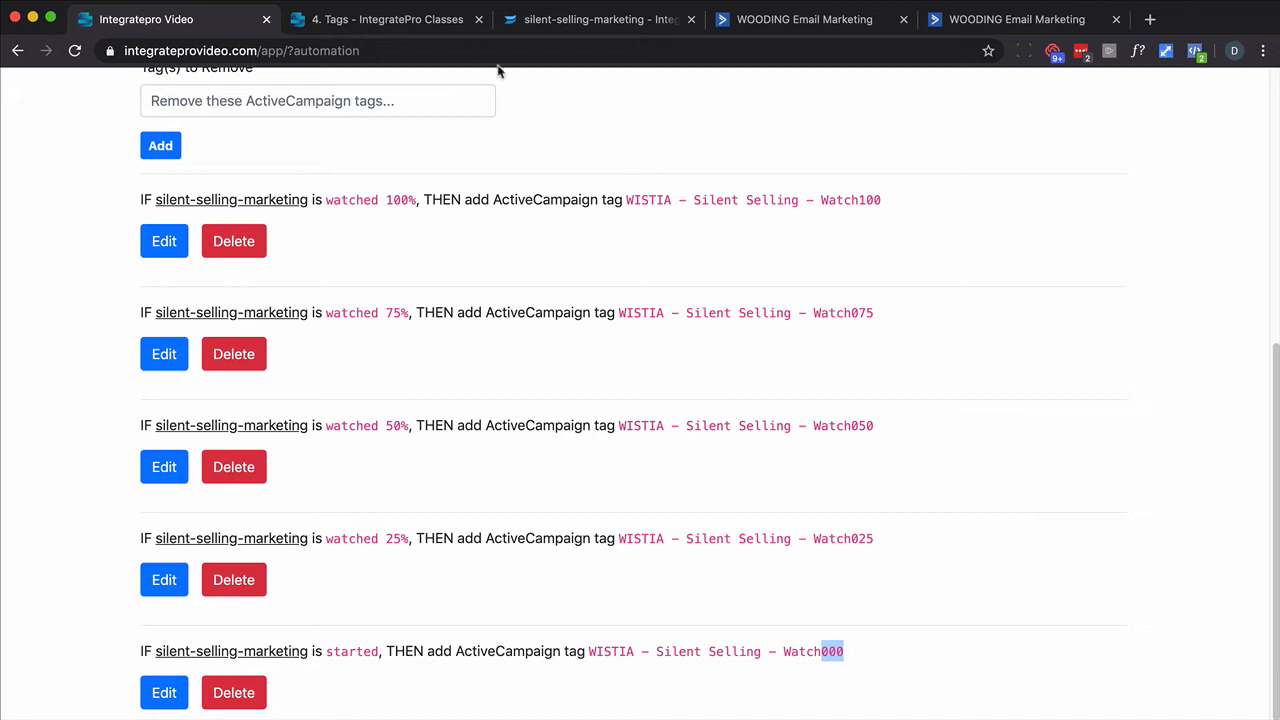
click(790, 20)
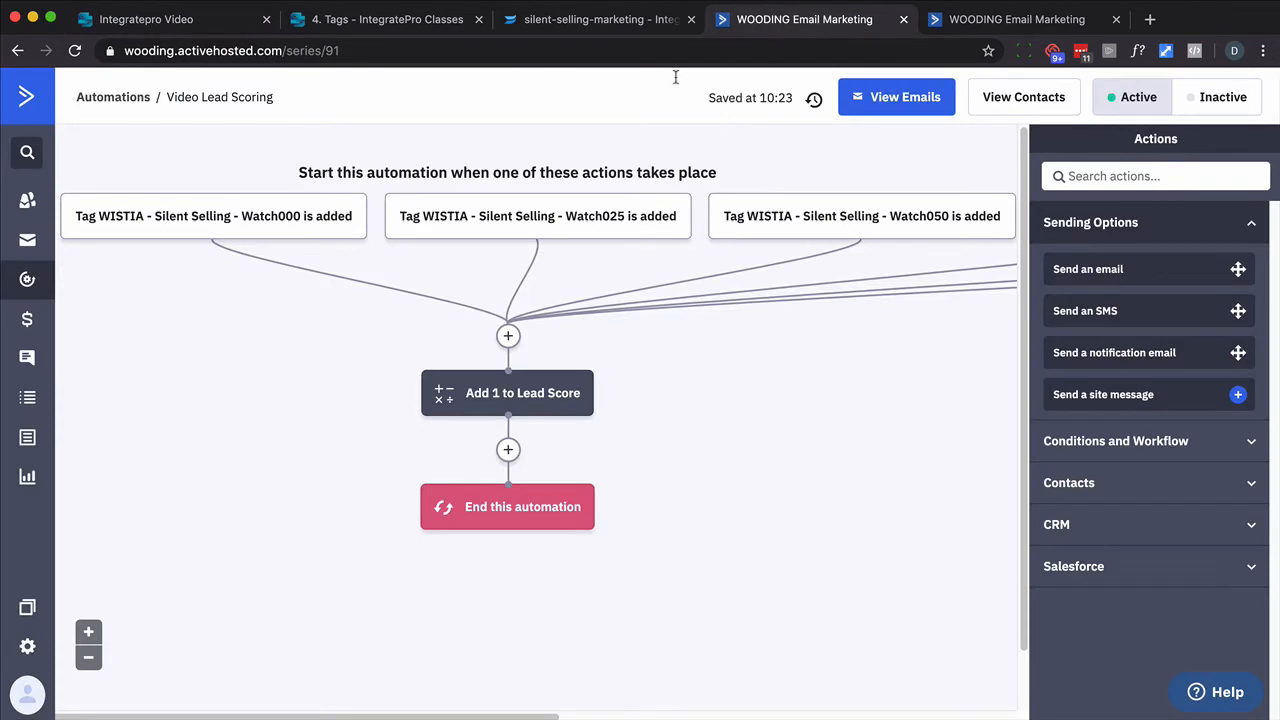
mouse_move(313, 216)
click(972, 22)
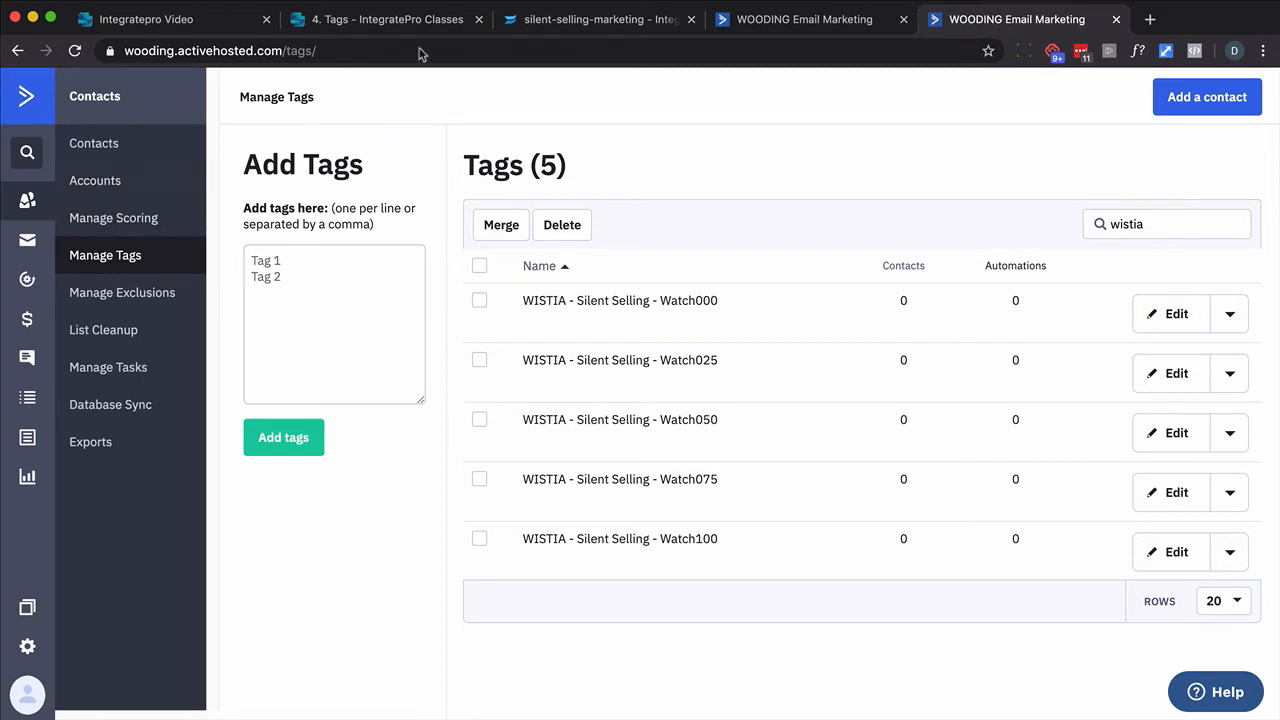
click(615, 25)
click(462, 56)
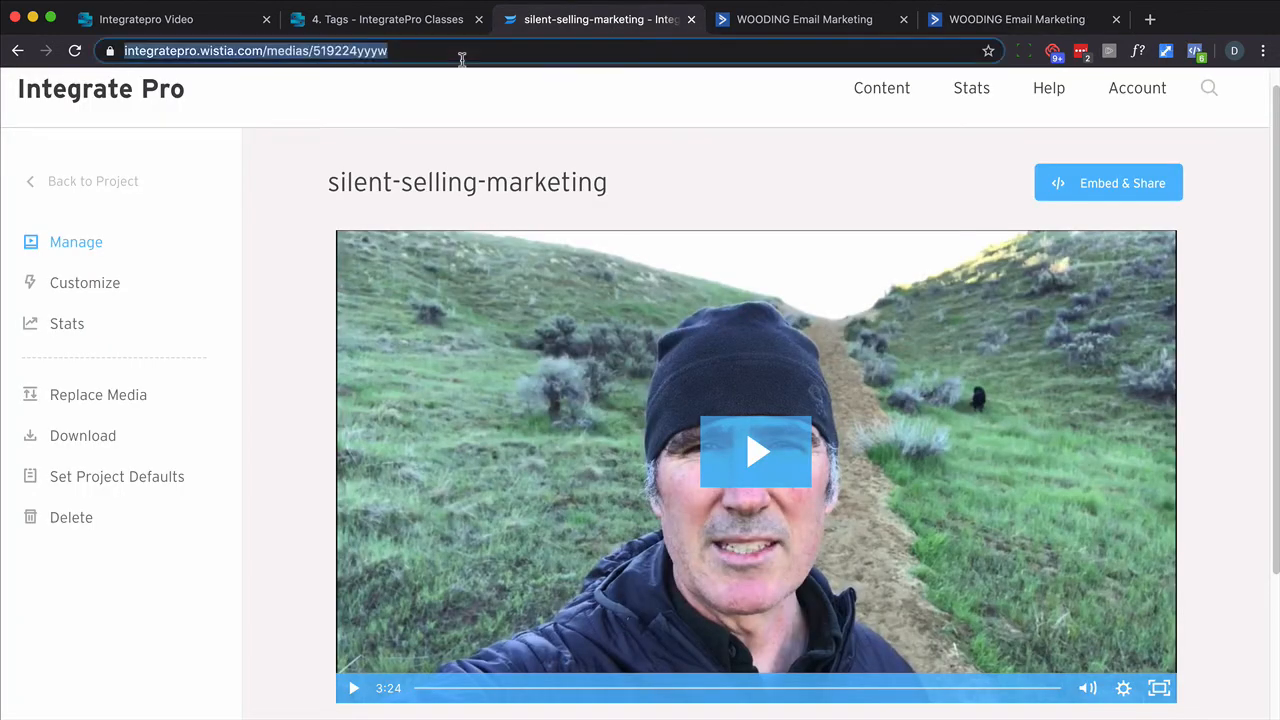
- Append ?wemail=%EMAIL% to the Wistia video page address and select the whole address
click(462, 56)
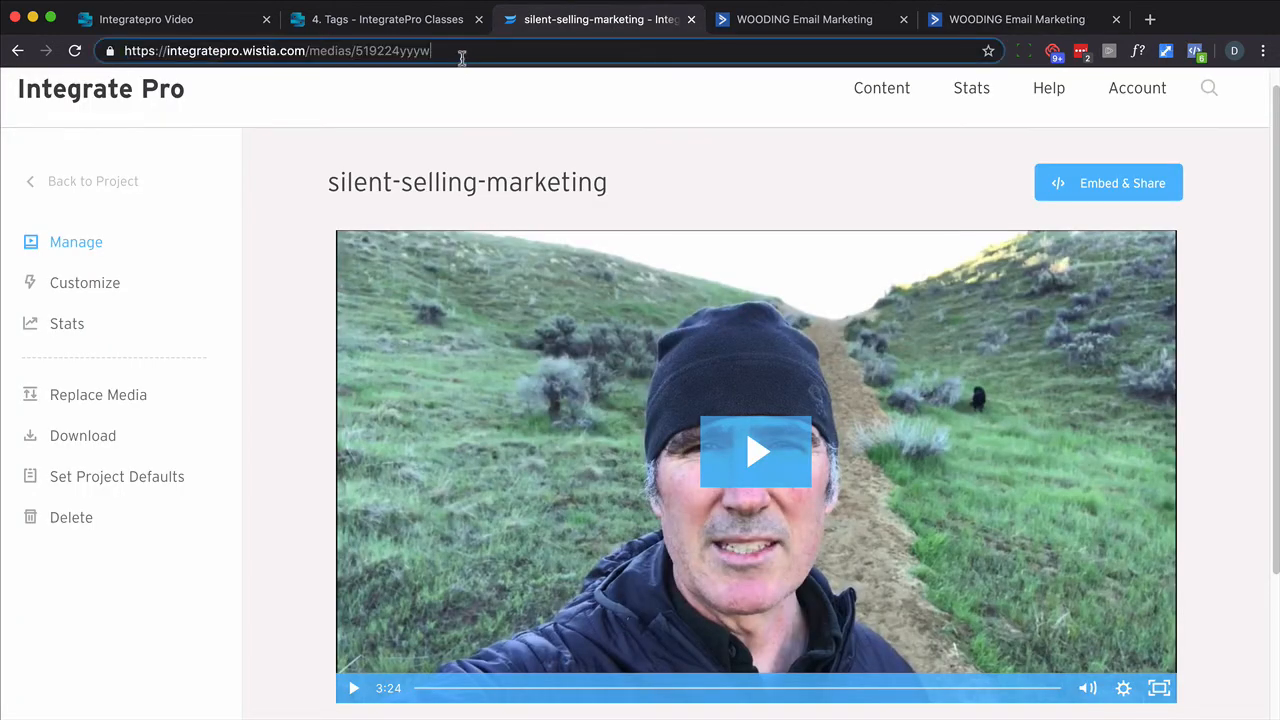
text(?)
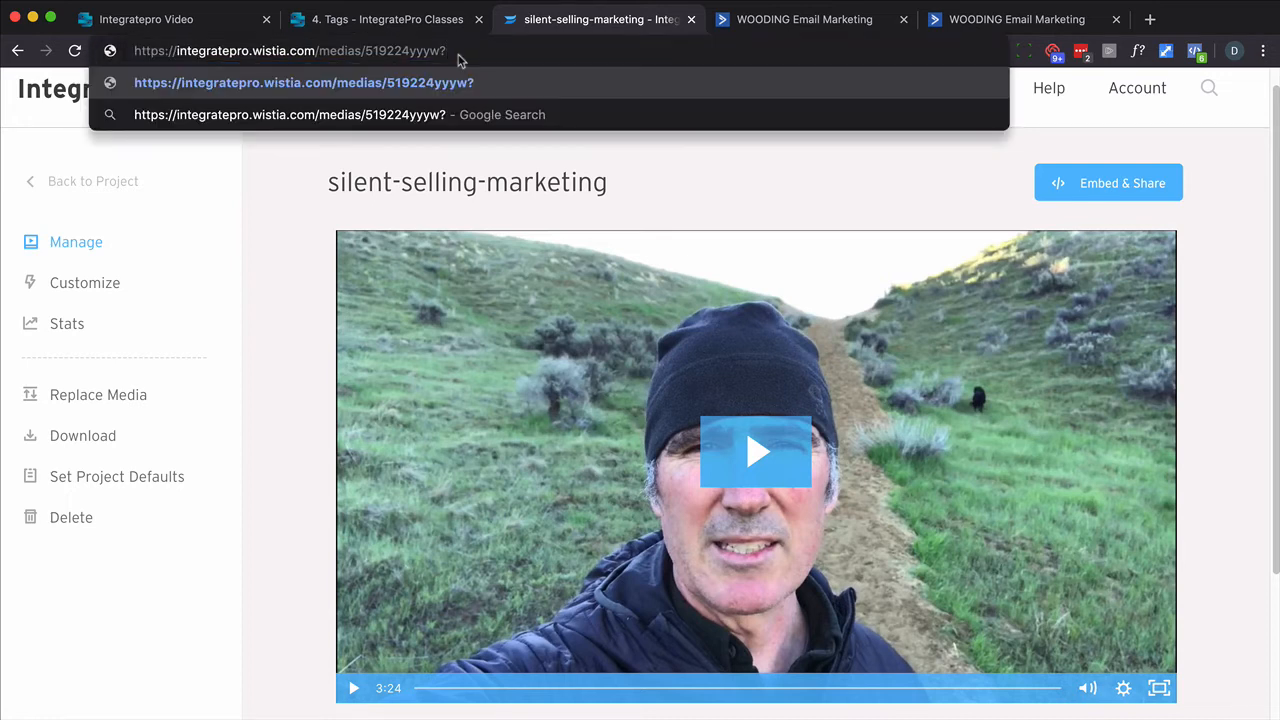
text(wem)
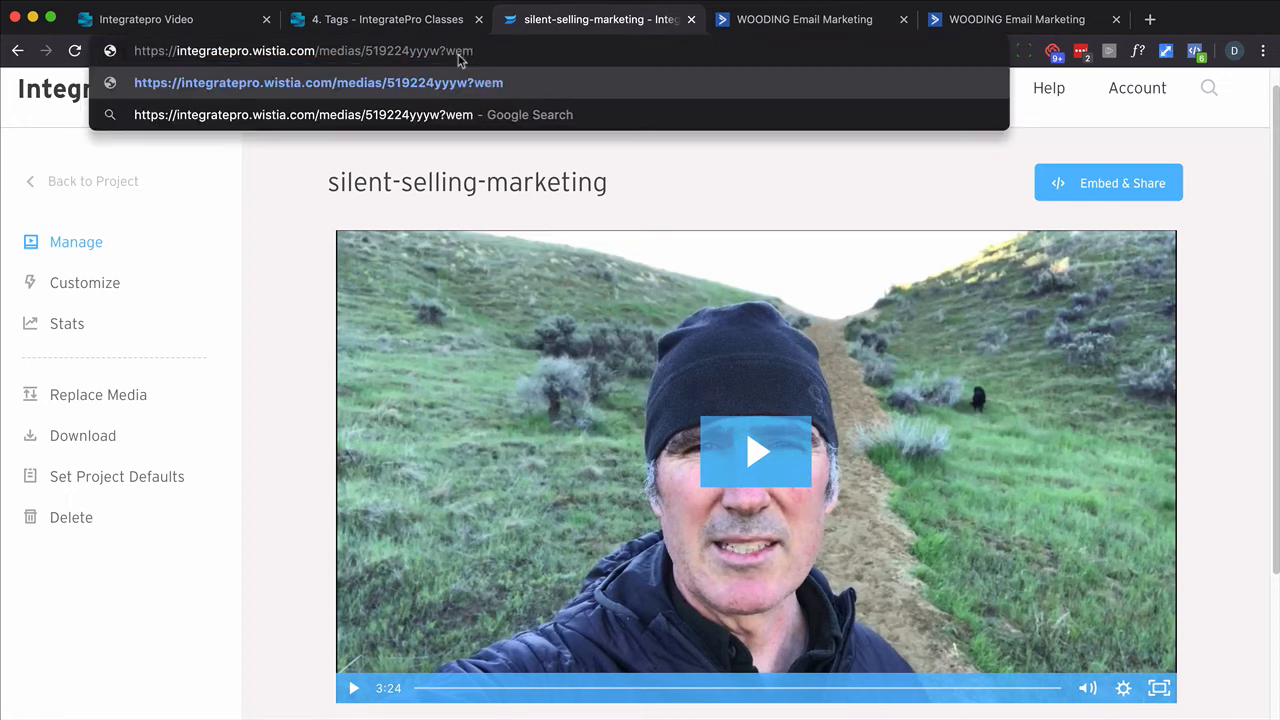
text(ail=)
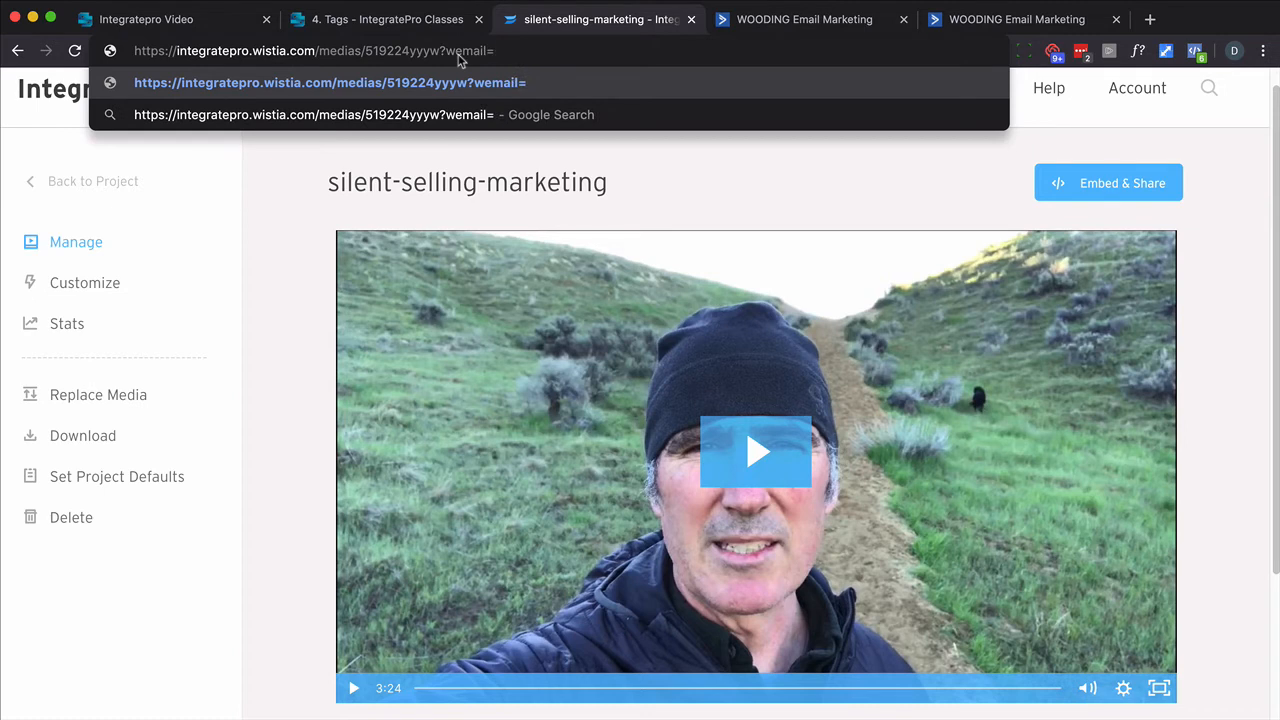
text(%EMAIL%)
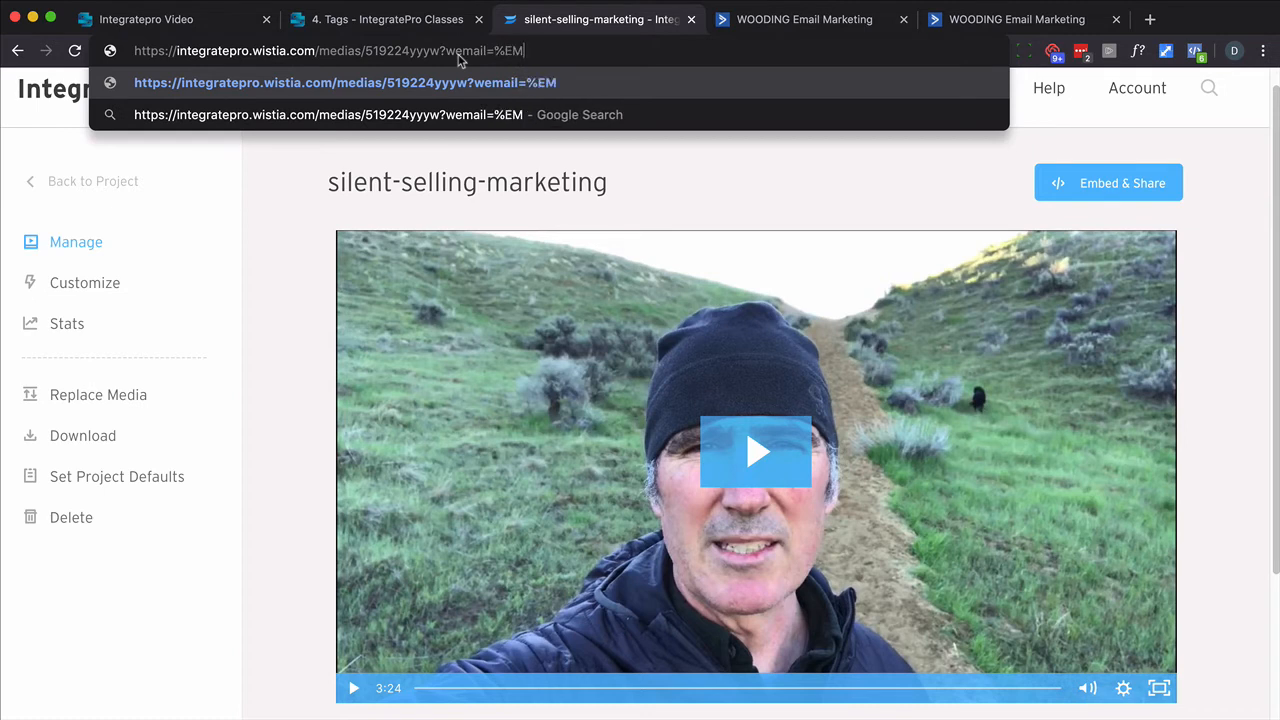
key(super+a)
key(super+c)
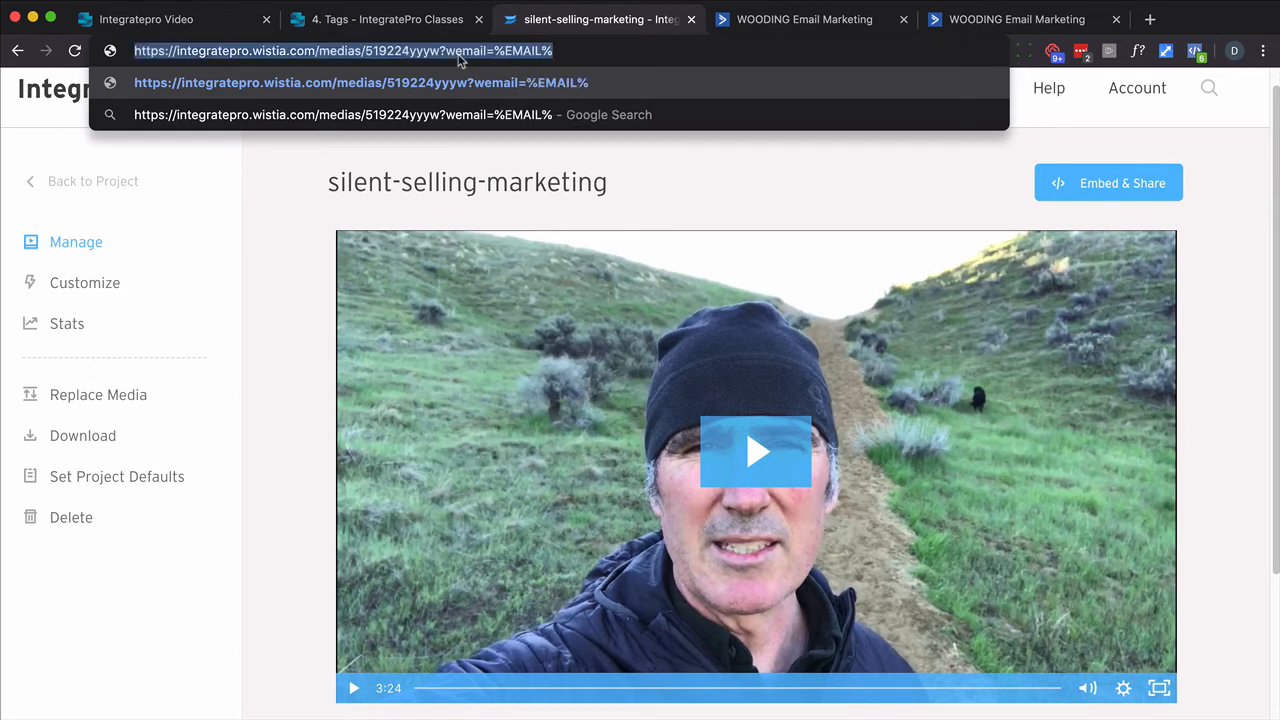
- Paste the tagged video address on a new line below 'Making videos.' in the email campaign's text block
click(968, 24)
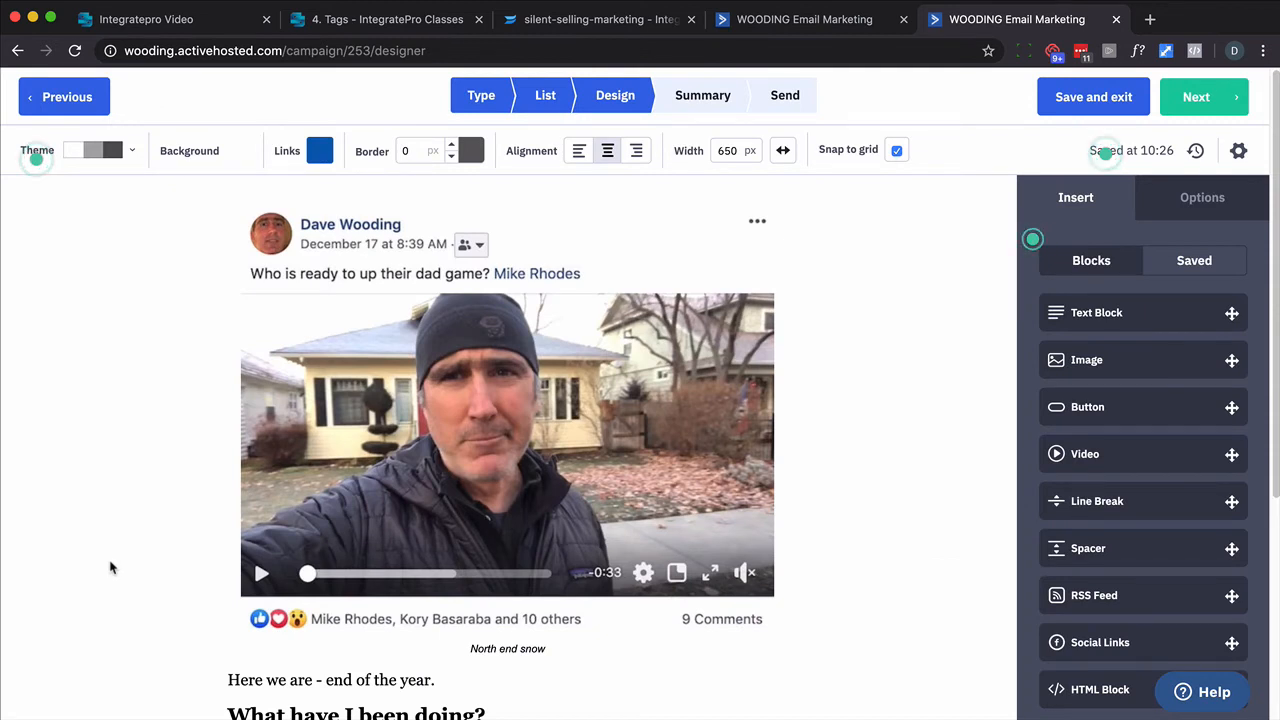
scroll(125, 517, down, 3)
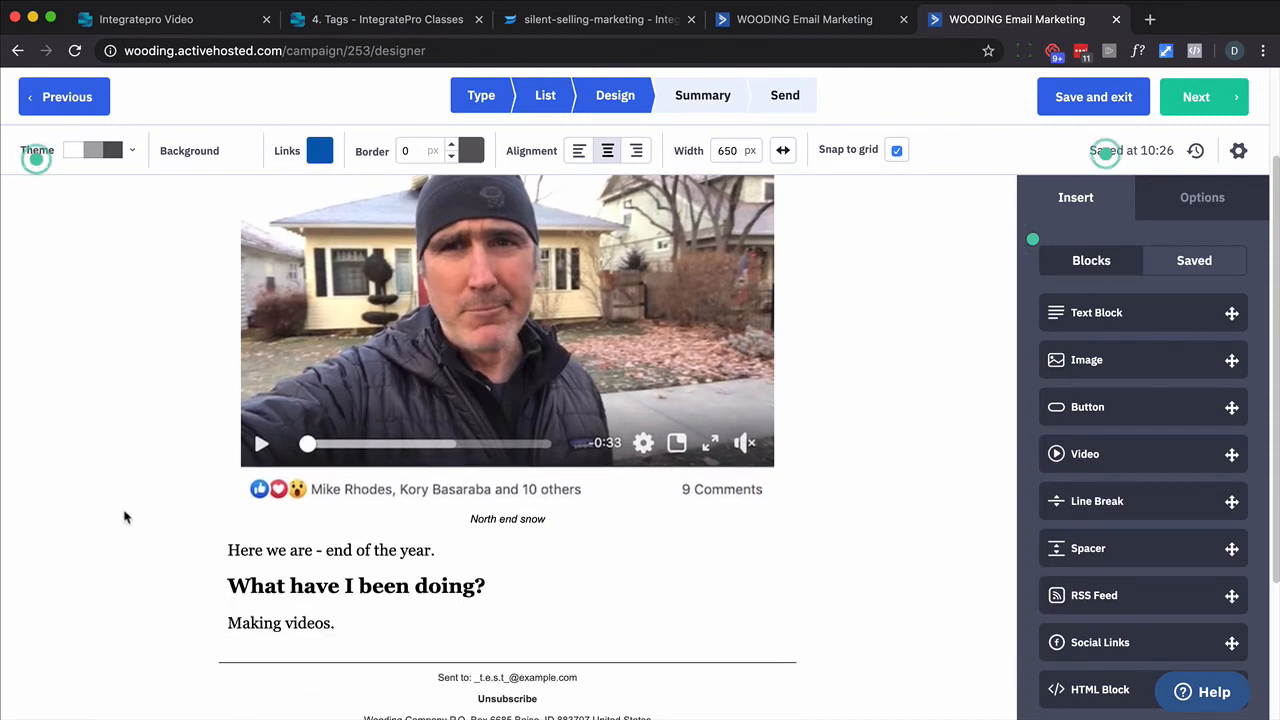
click(361, 624)
key(Return)
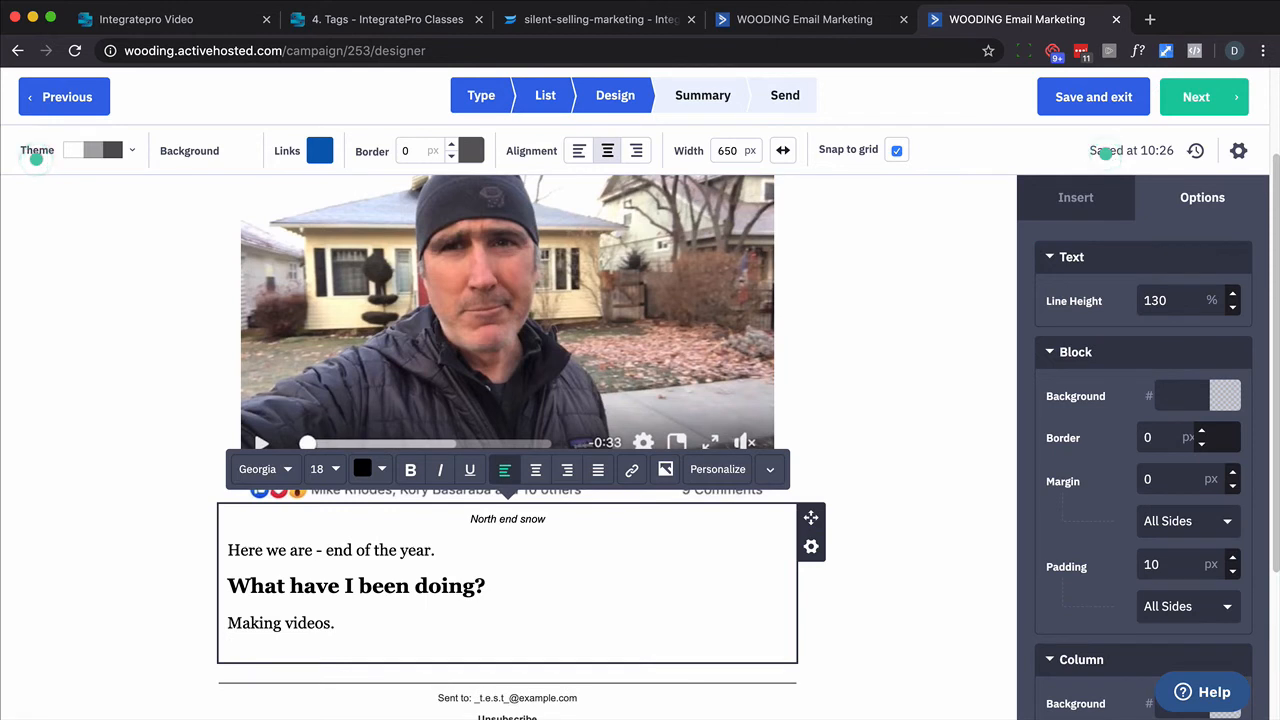
key(super+v)
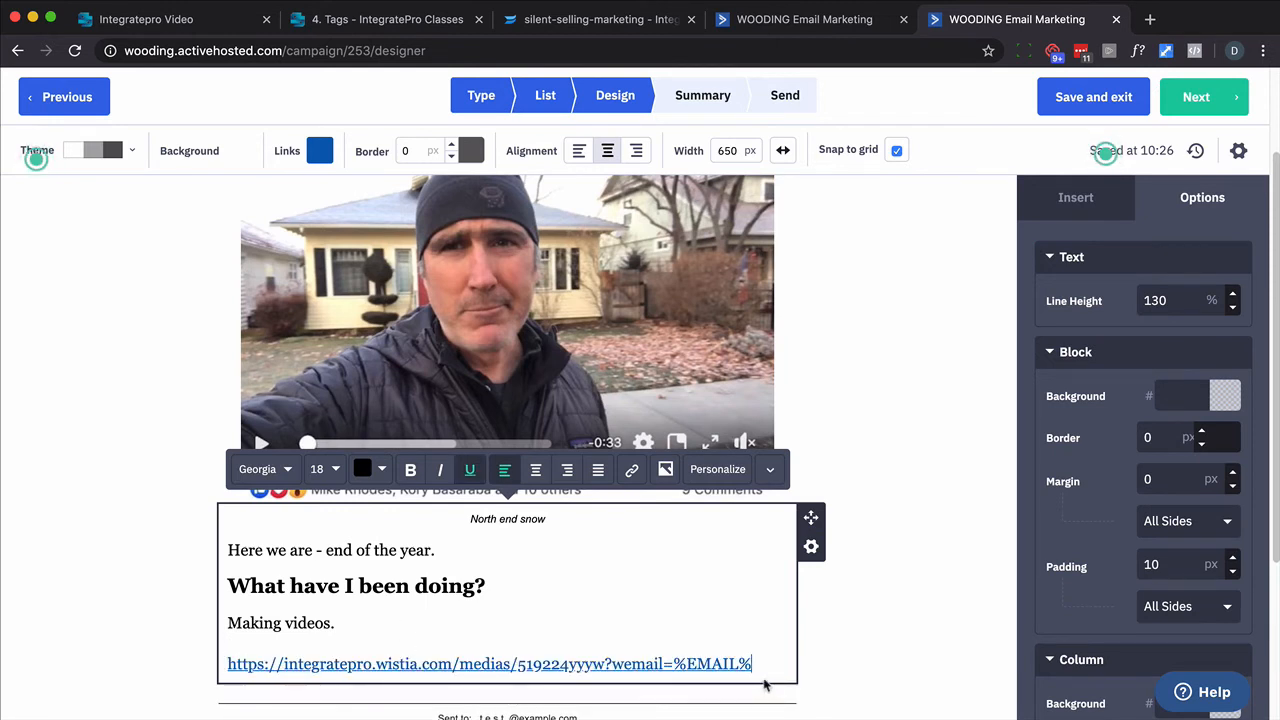
- Shorten the visible link text to the plain video URL while keeping the ?wemail=%EMAIL% link target
drag(760, 659, 603, 662)
key(BackSpace)
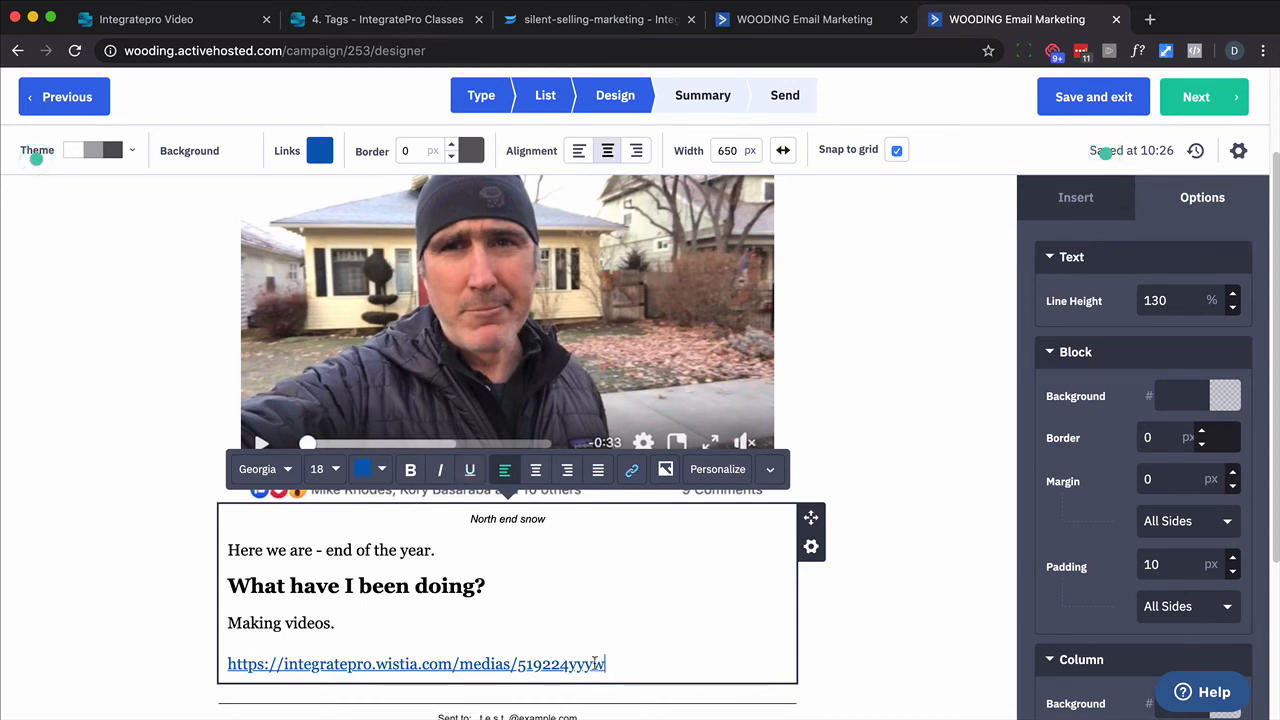
drag(604, 664, 224, 664)
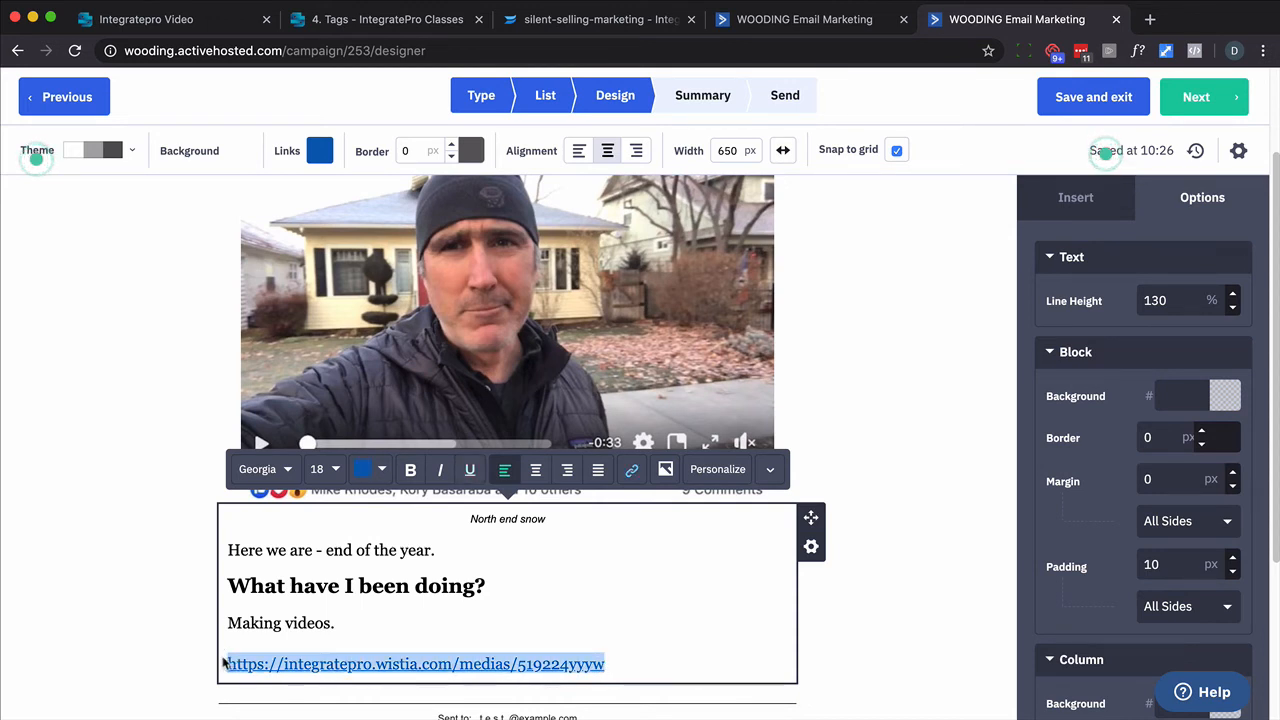
click(646, 471)
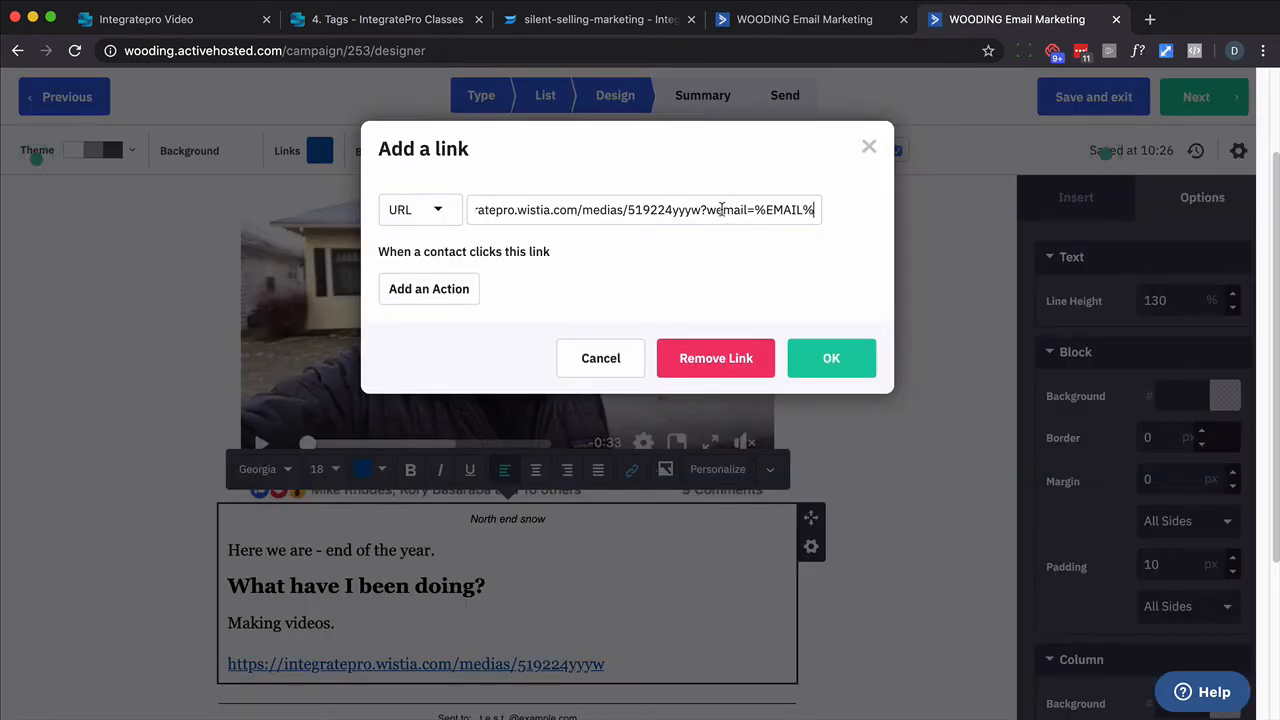
drag(707, 210, 817, 212)
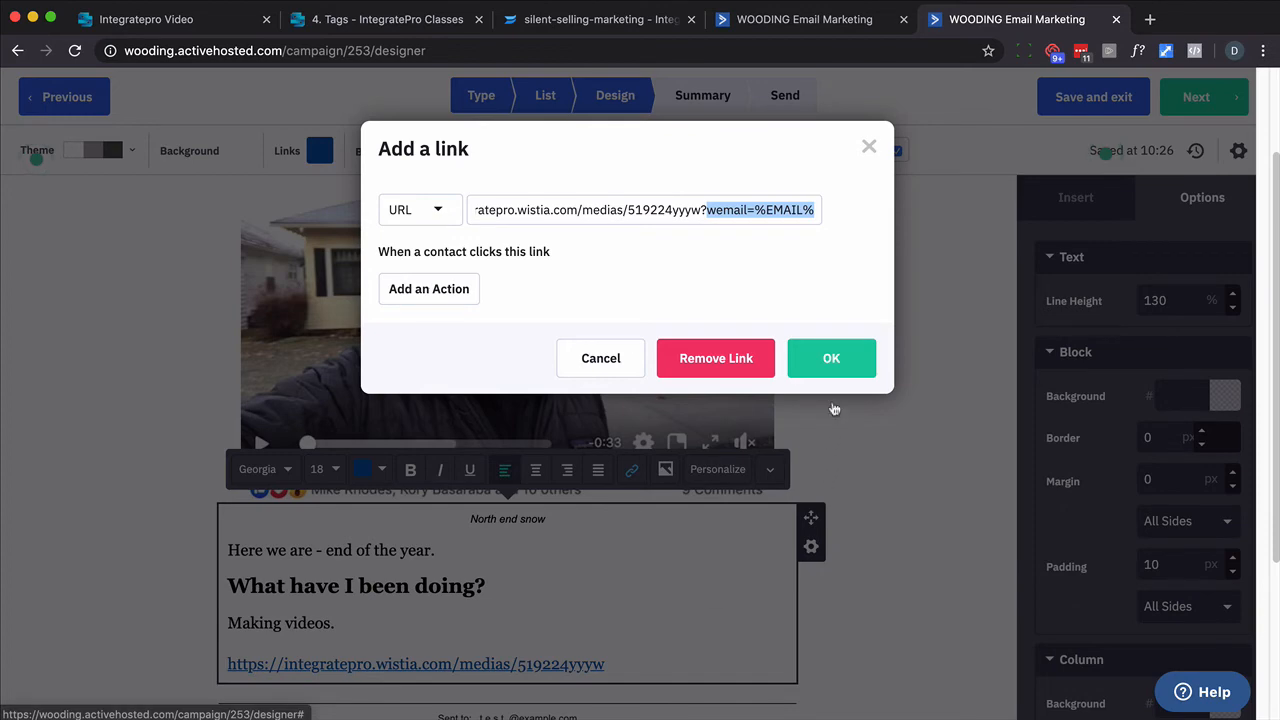
click(831, 360)
- Add a signature line with the sender's first name below the link, formatted in Verdana at 18 px
click(637, 666)
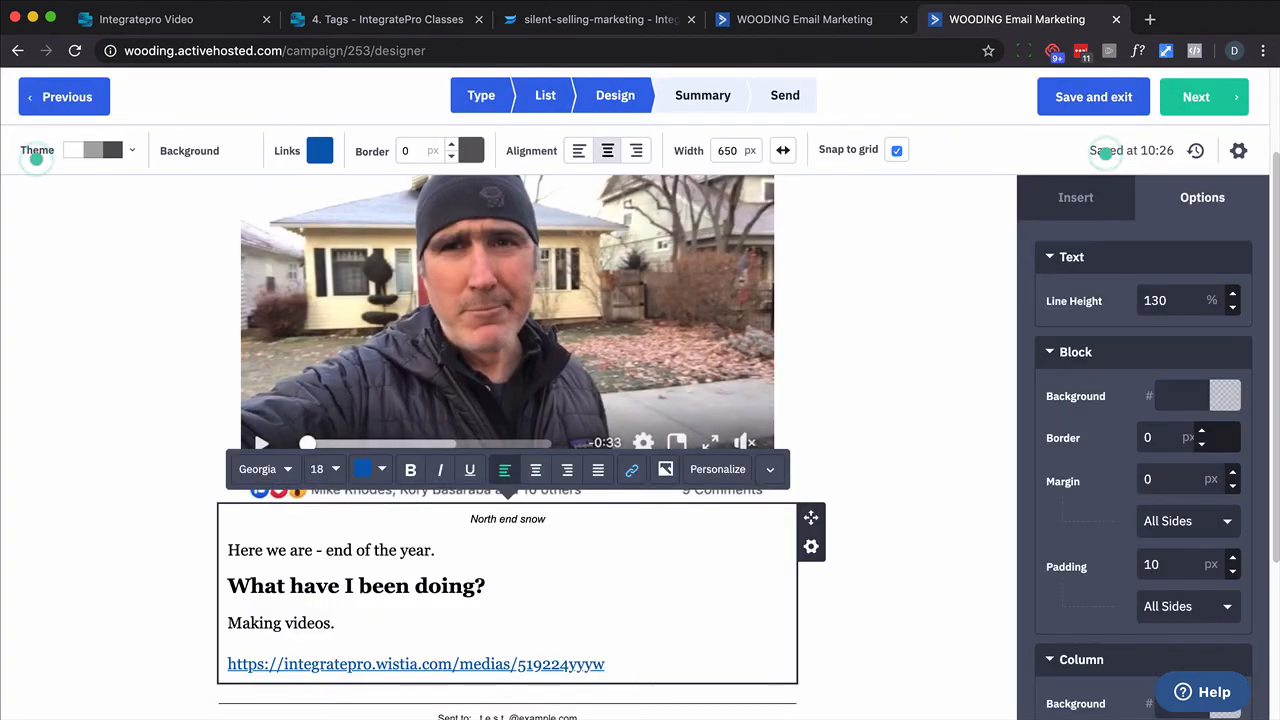
key(Return)
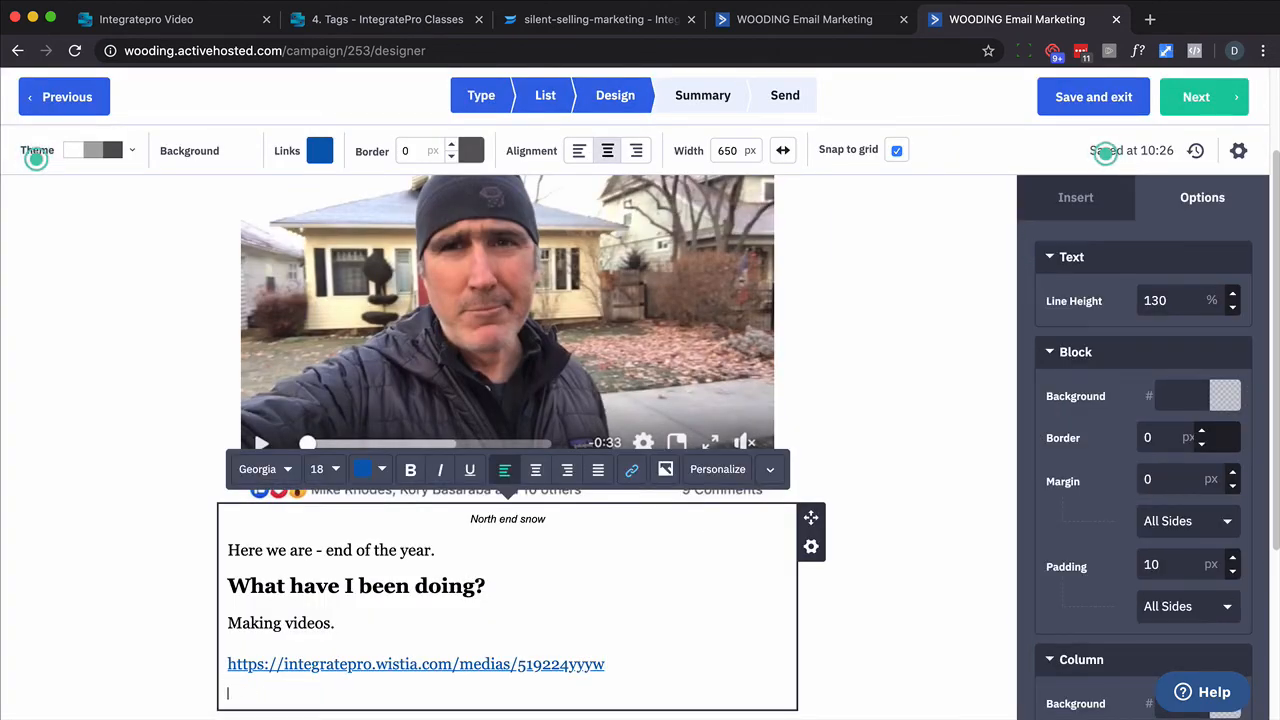
key(alt+shift+Left)
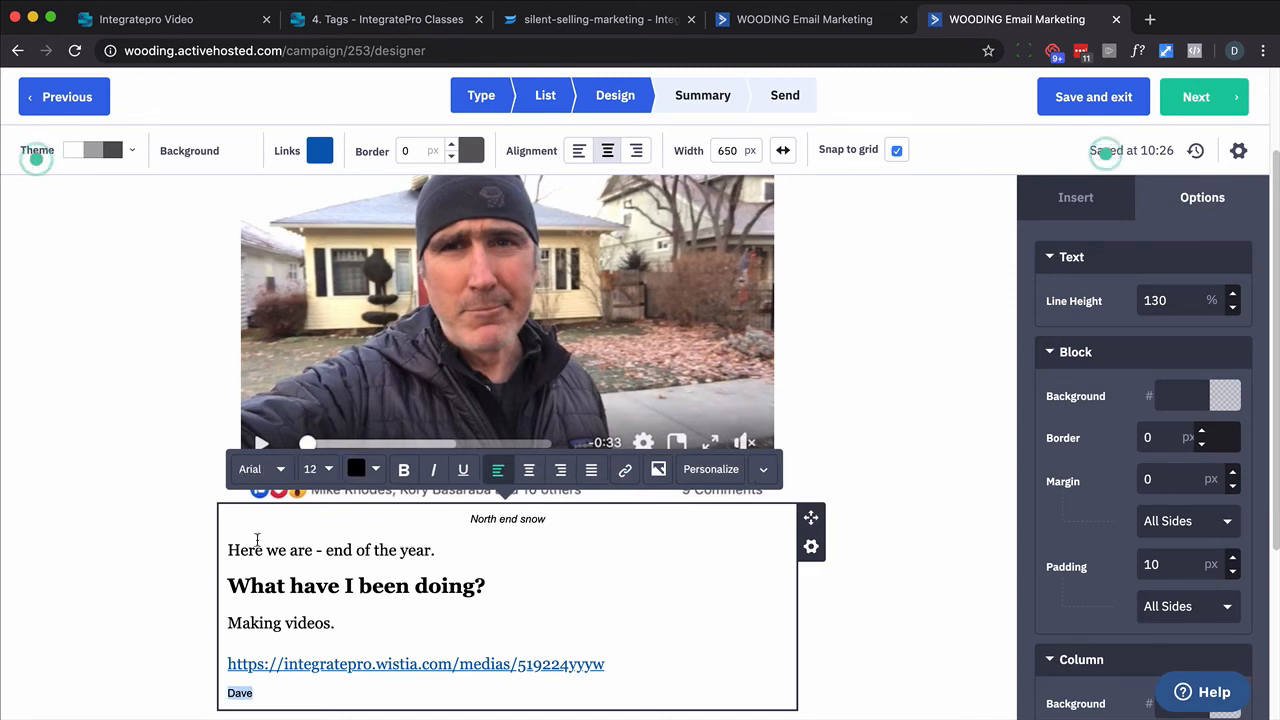
click(262, 469)
scroll(330, 585, down, 3)
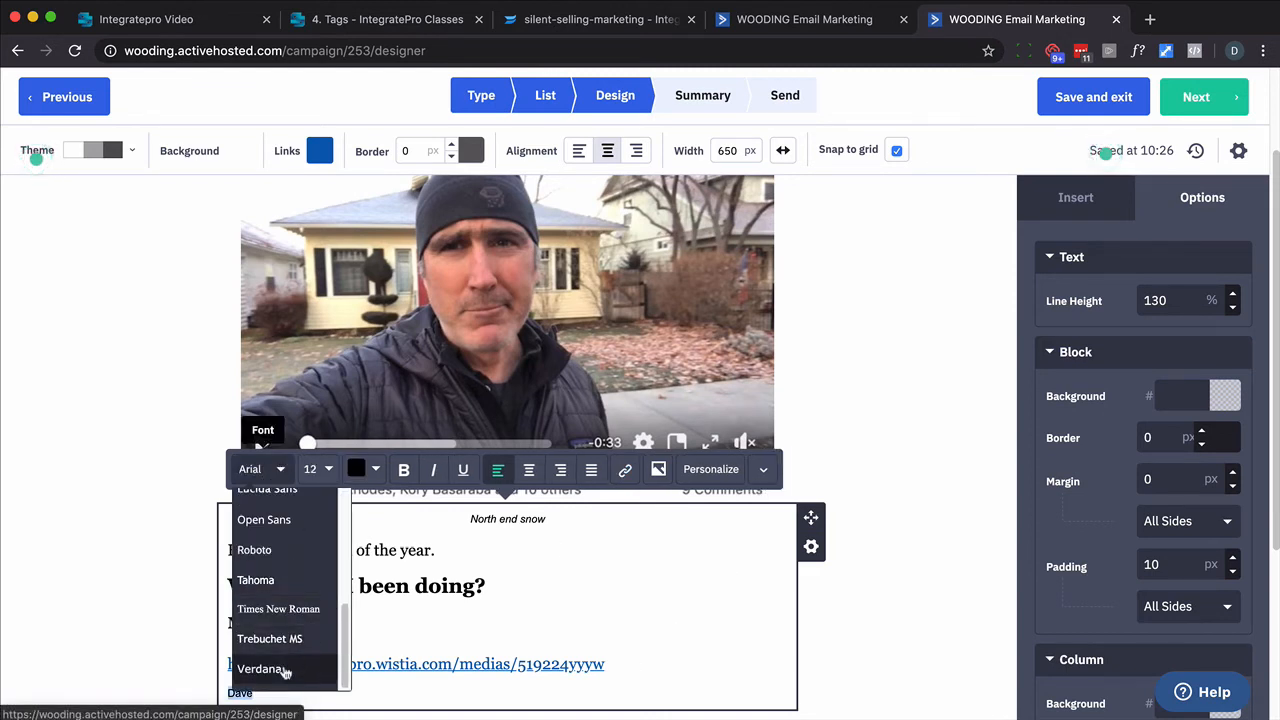
click(285, 671)
click(347, 475)
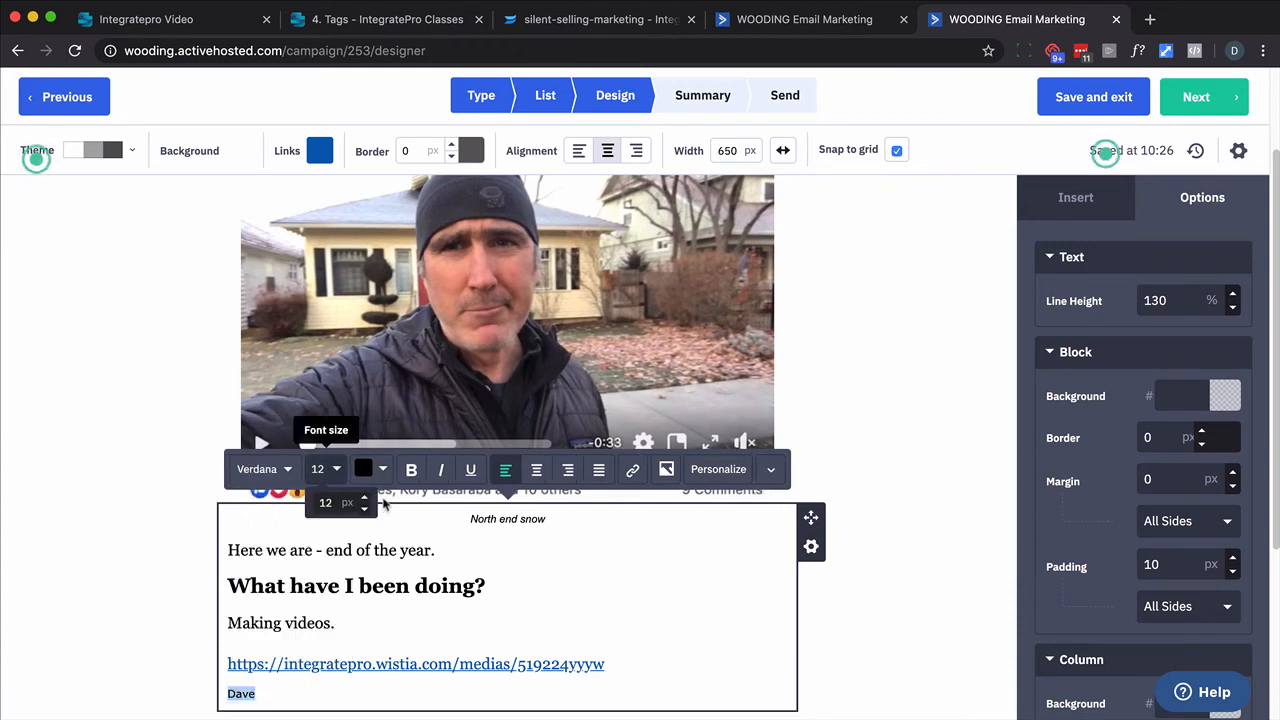
double_click(366, 499)
double_click(366, 499)
double_click(366, 499)
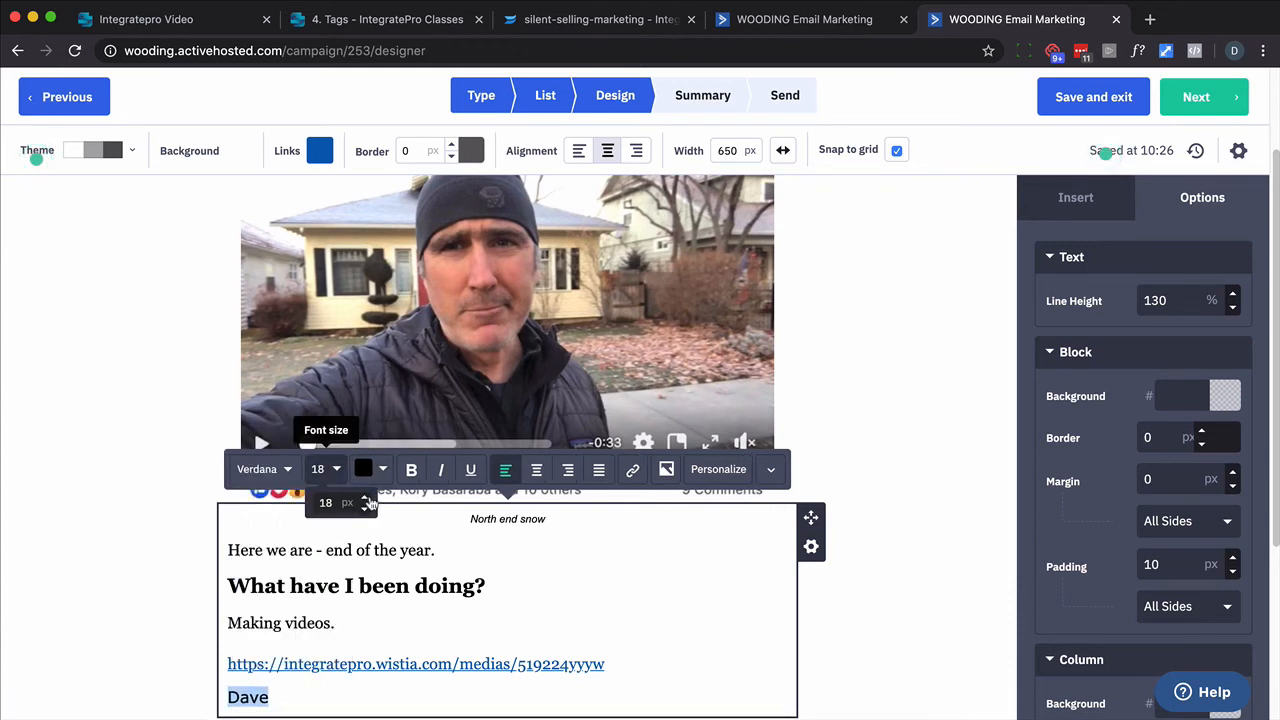
click(657, 612)
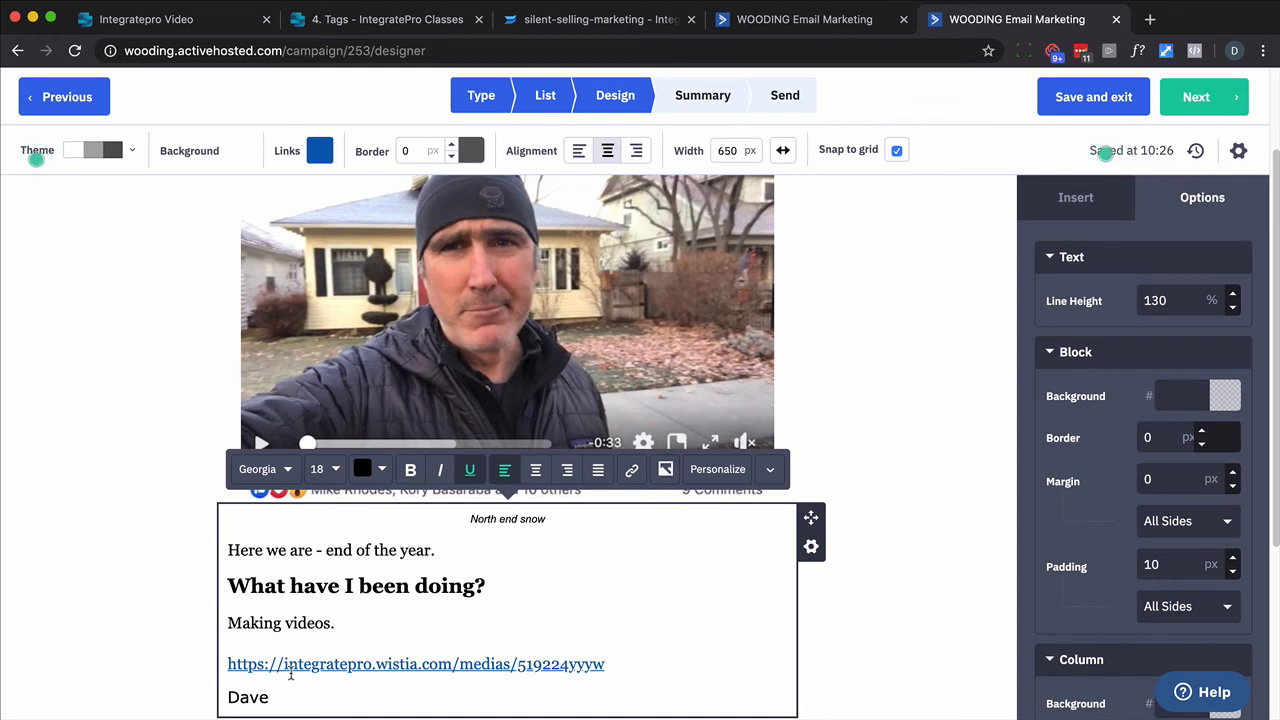
- Continue to the campaign summary and send the campaign now
click(1207, 105)
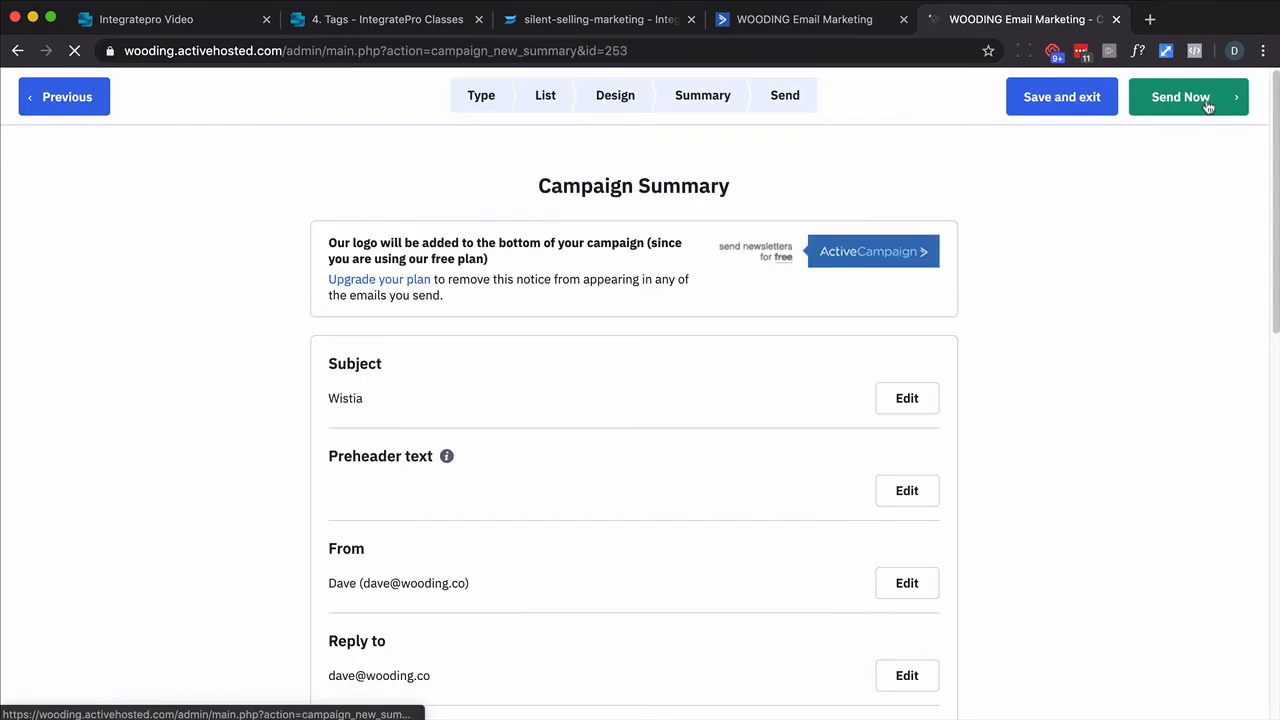
scroll(1052, 422, down, 3)
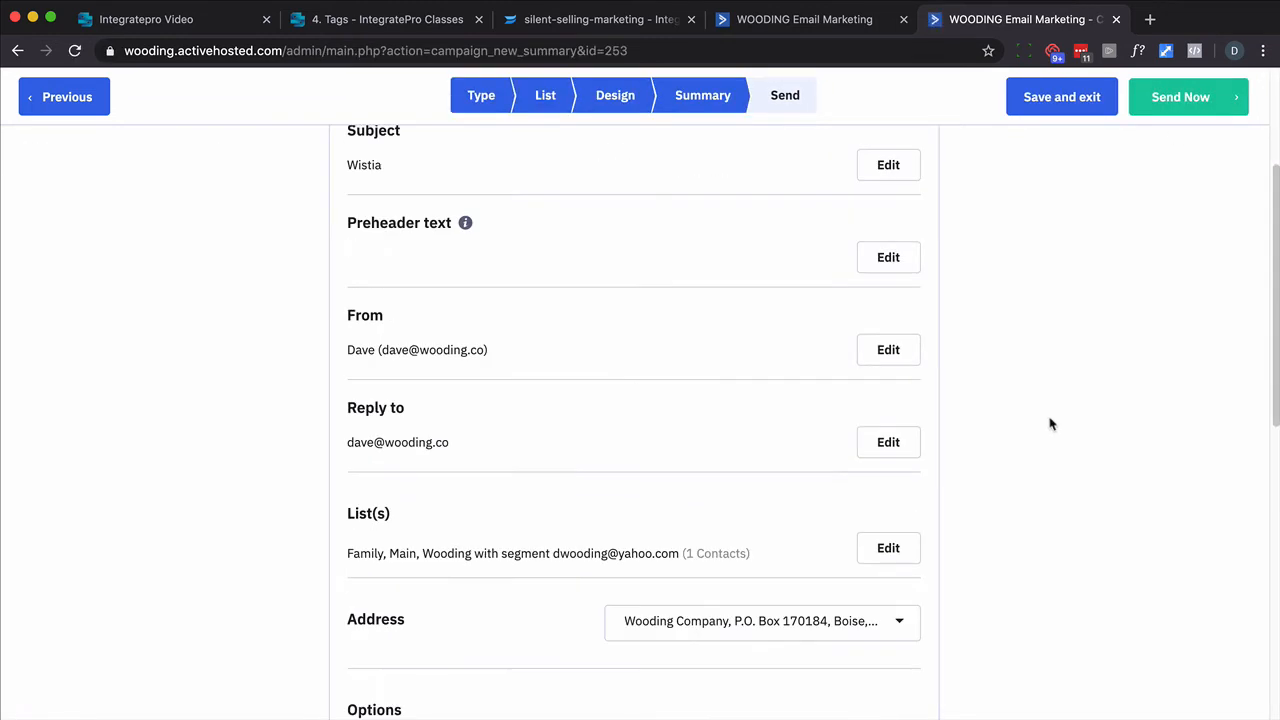
click(1172, 97)
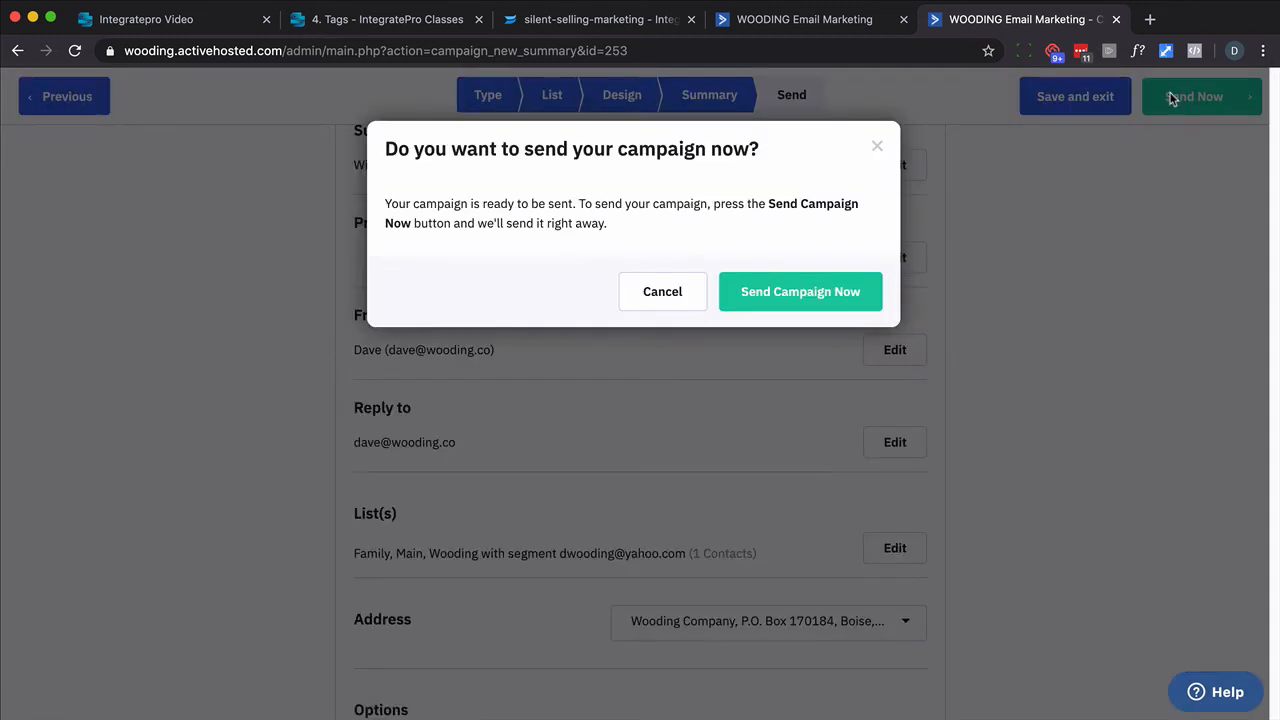
click(760, 300)
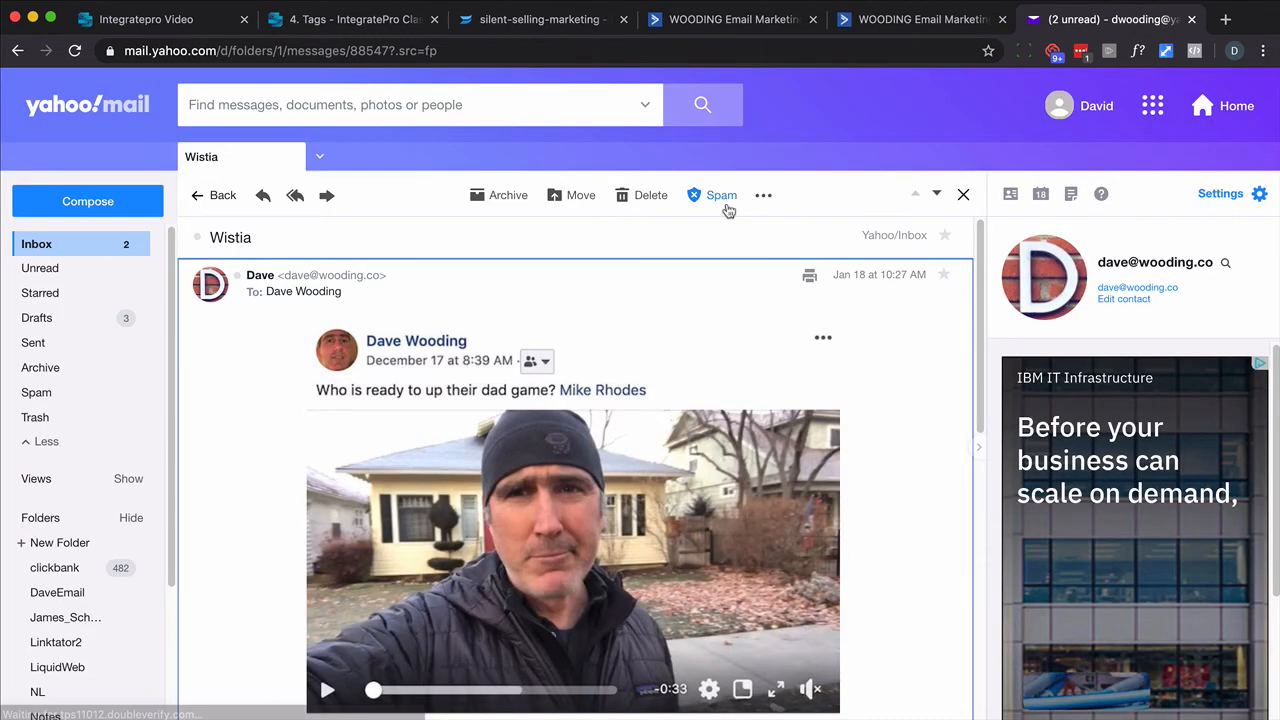
- Open the received email's video link and load the video page with the recipient's email in the wemail parameter
scroll(838, 407, down, 3)
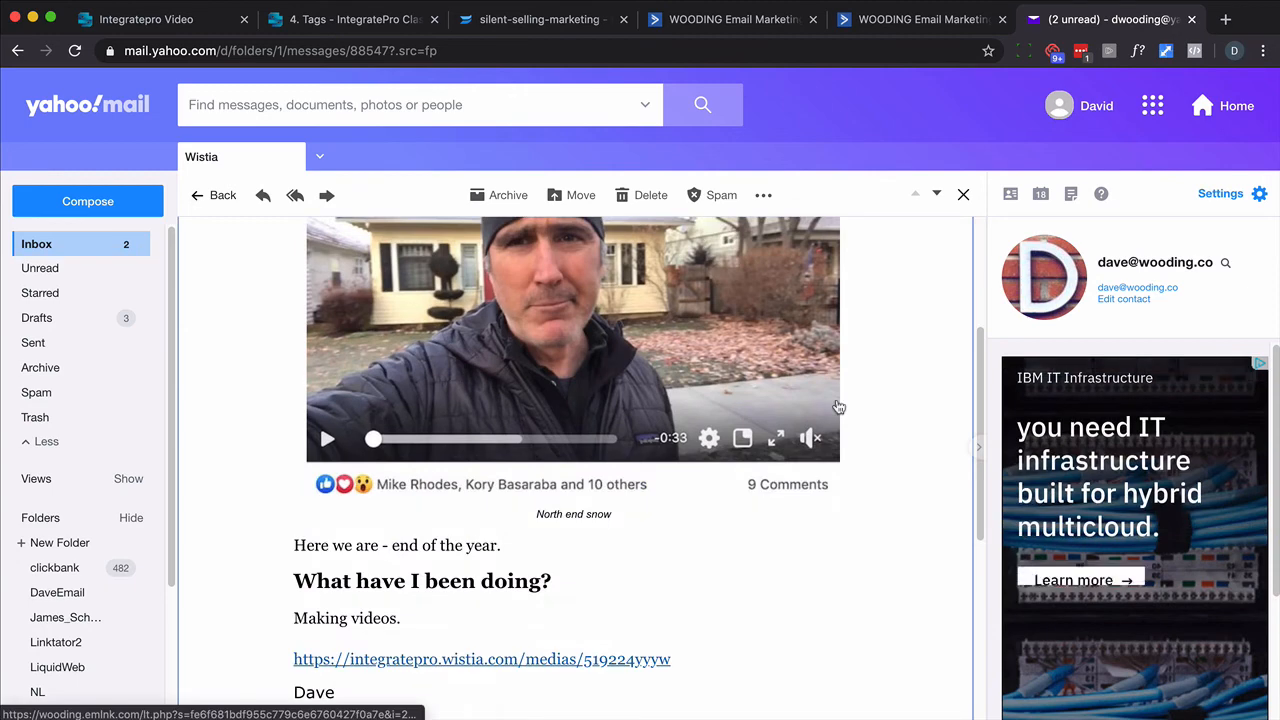
scroll(838, 407, down, 2)
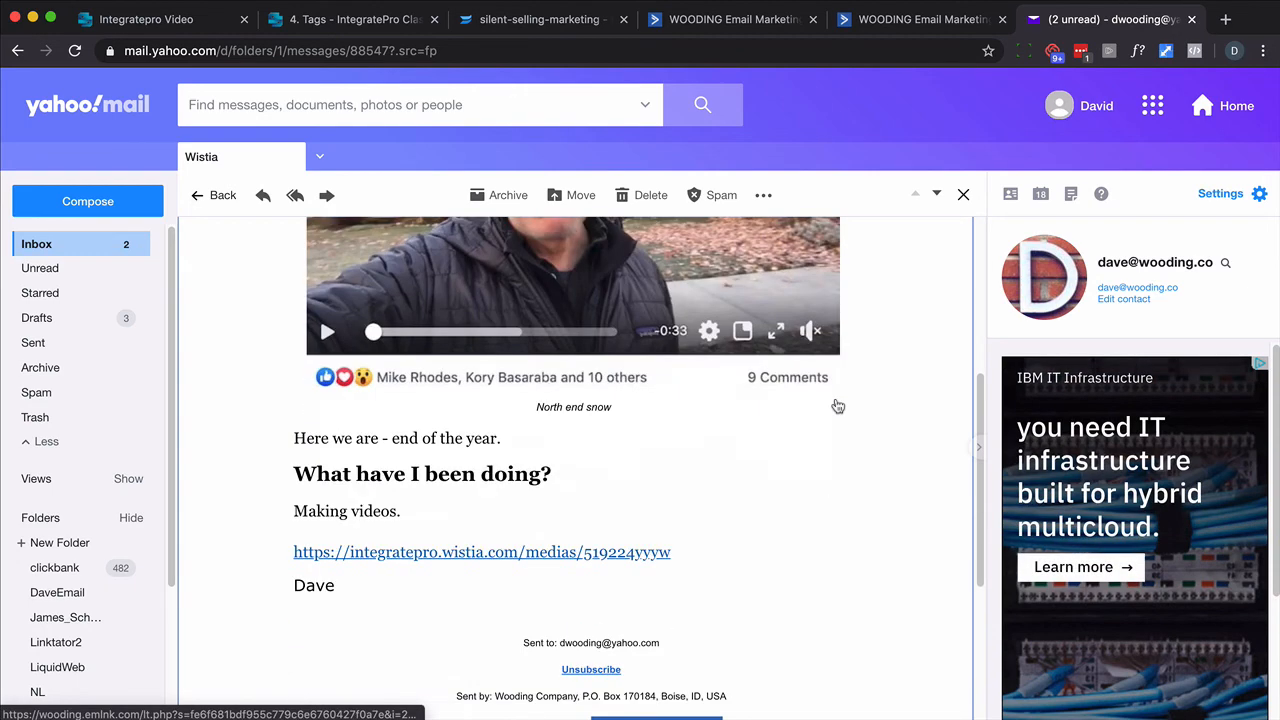
click(622, 556)
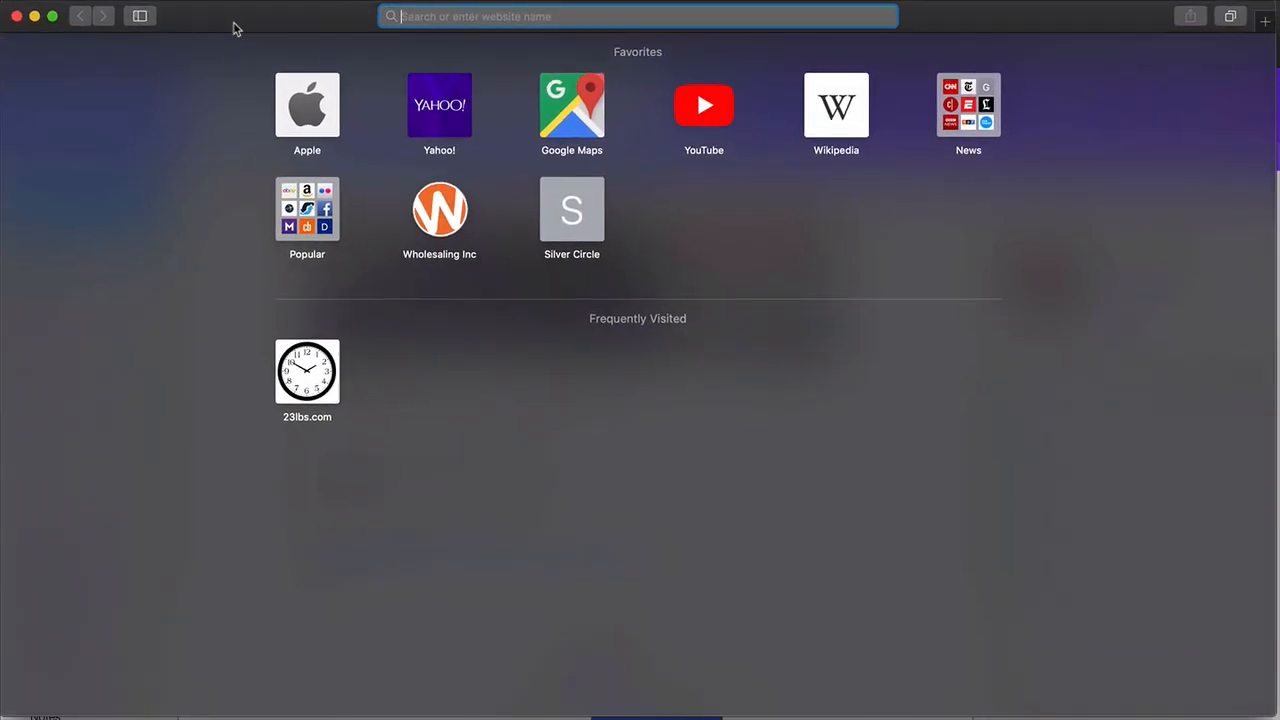
key(super+v)
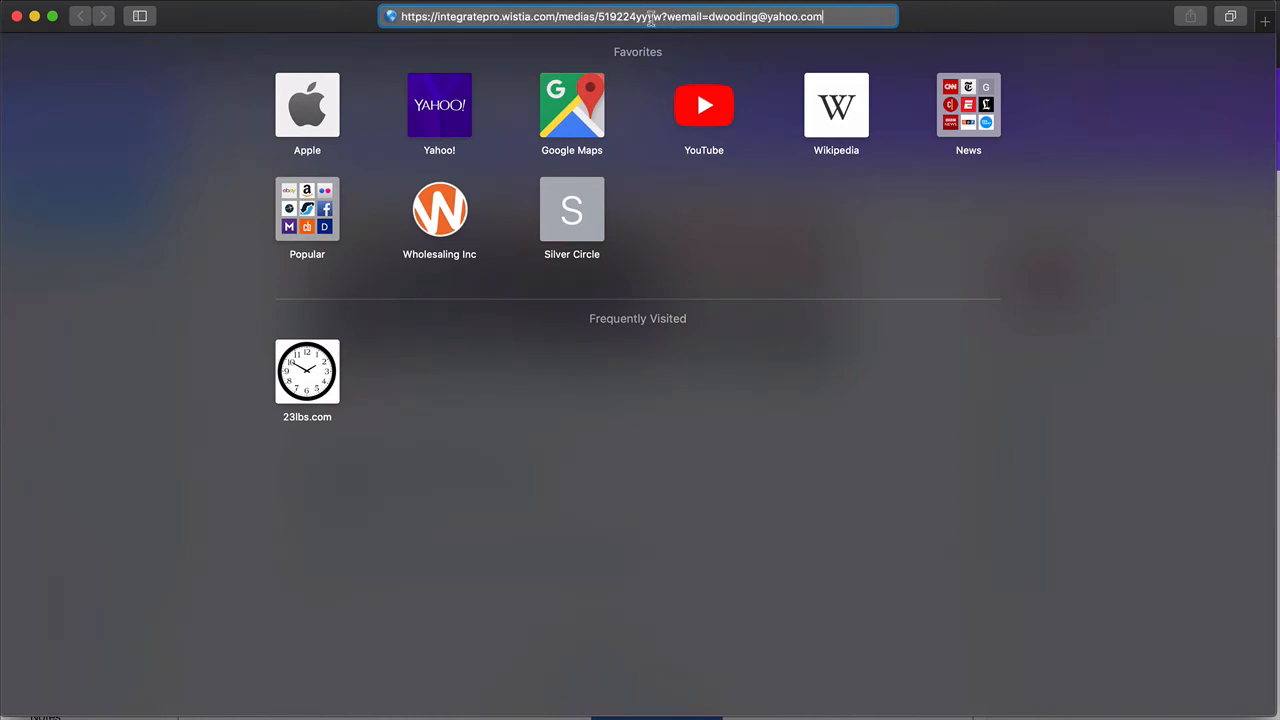
key(Return)
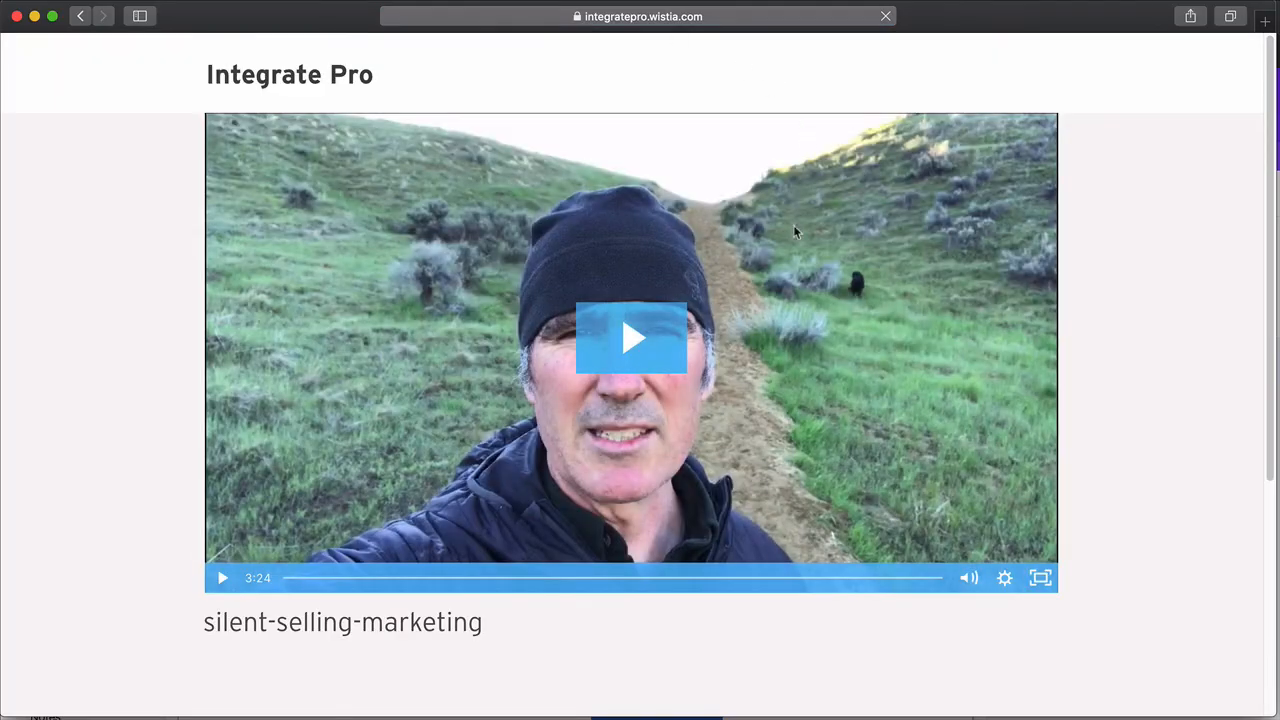
- Play the Wistia video with the volume turned down, then return to the ActiveCampaign campaign tab
click(664, 359)
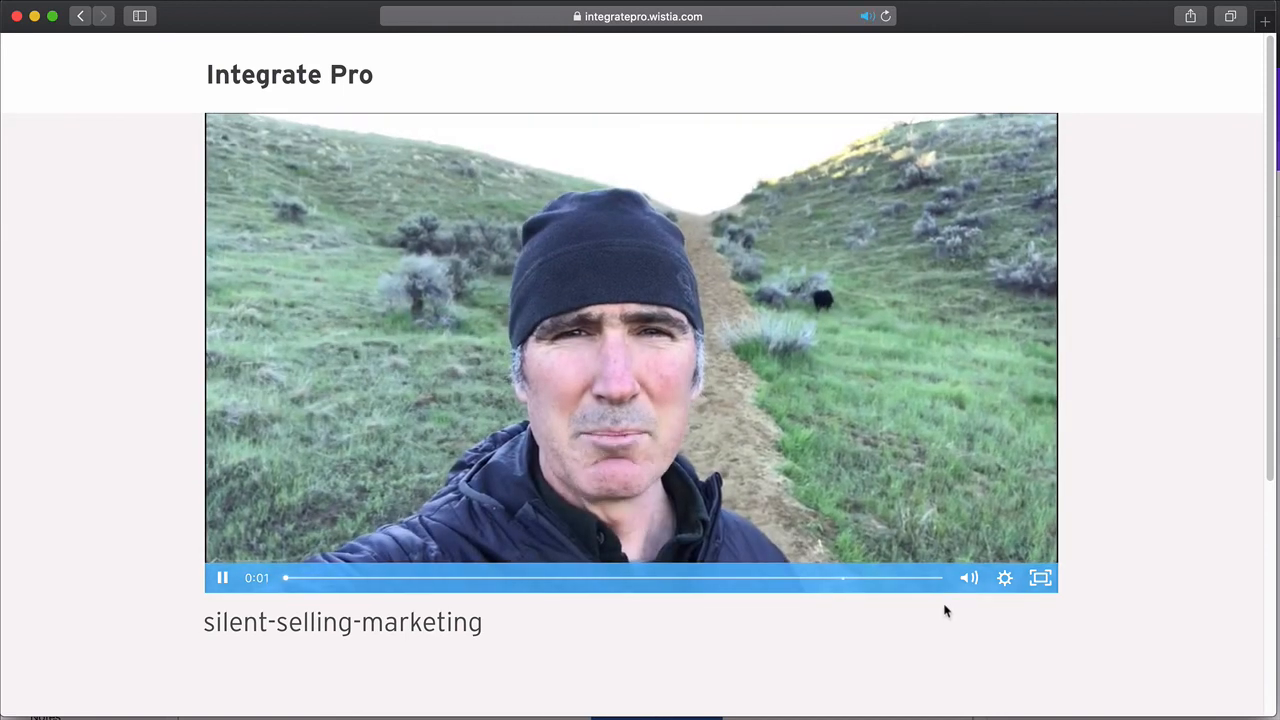
mouse_move(978, 578)
click(969, 543)
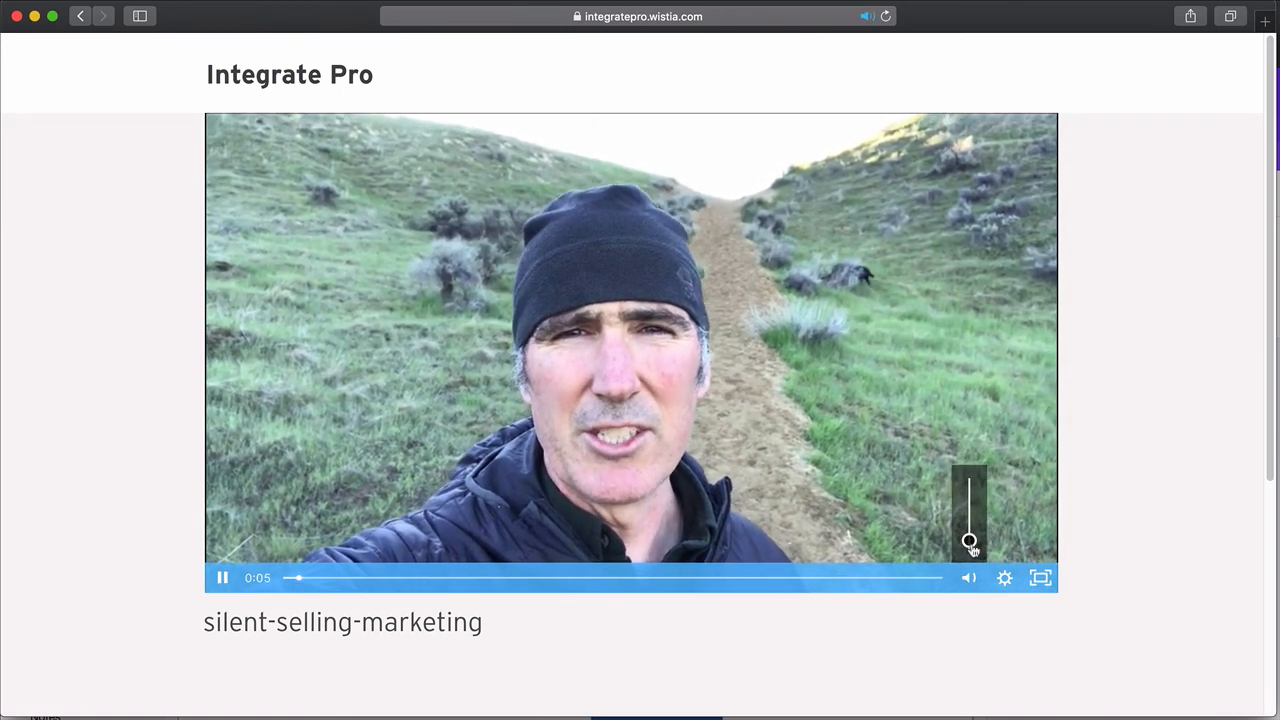
click(975, 551)
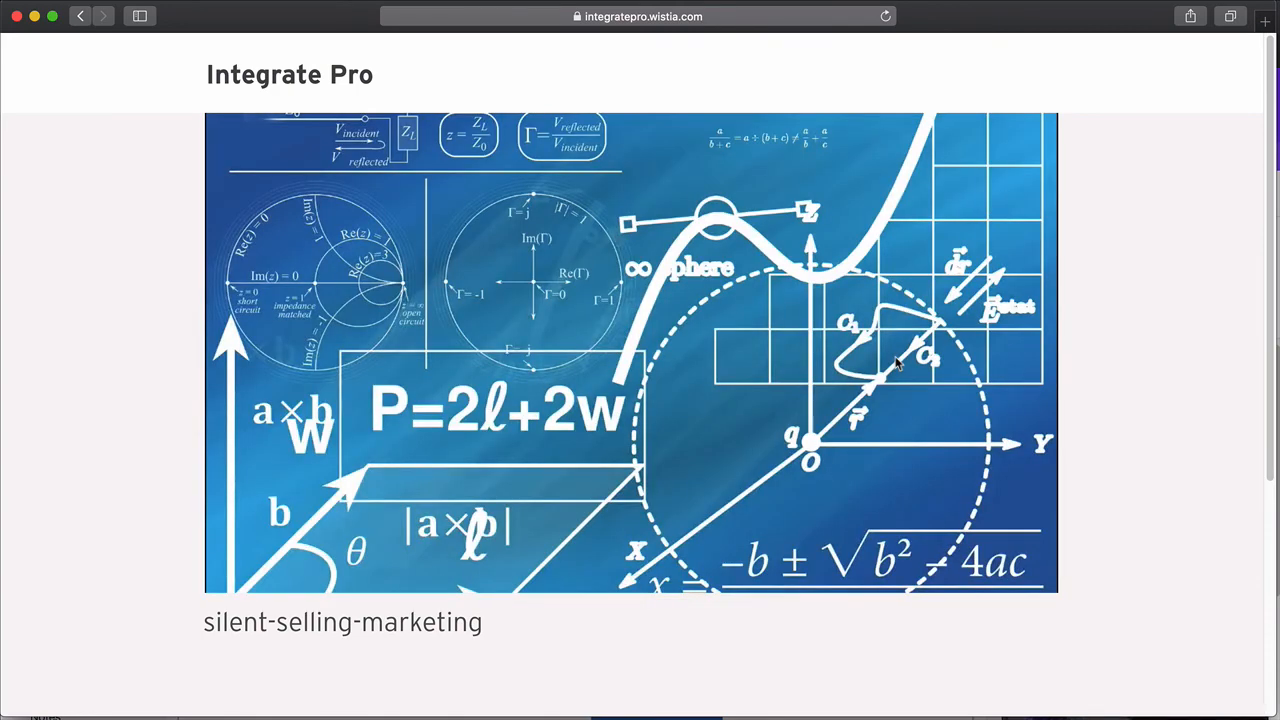
key(super+Tab)
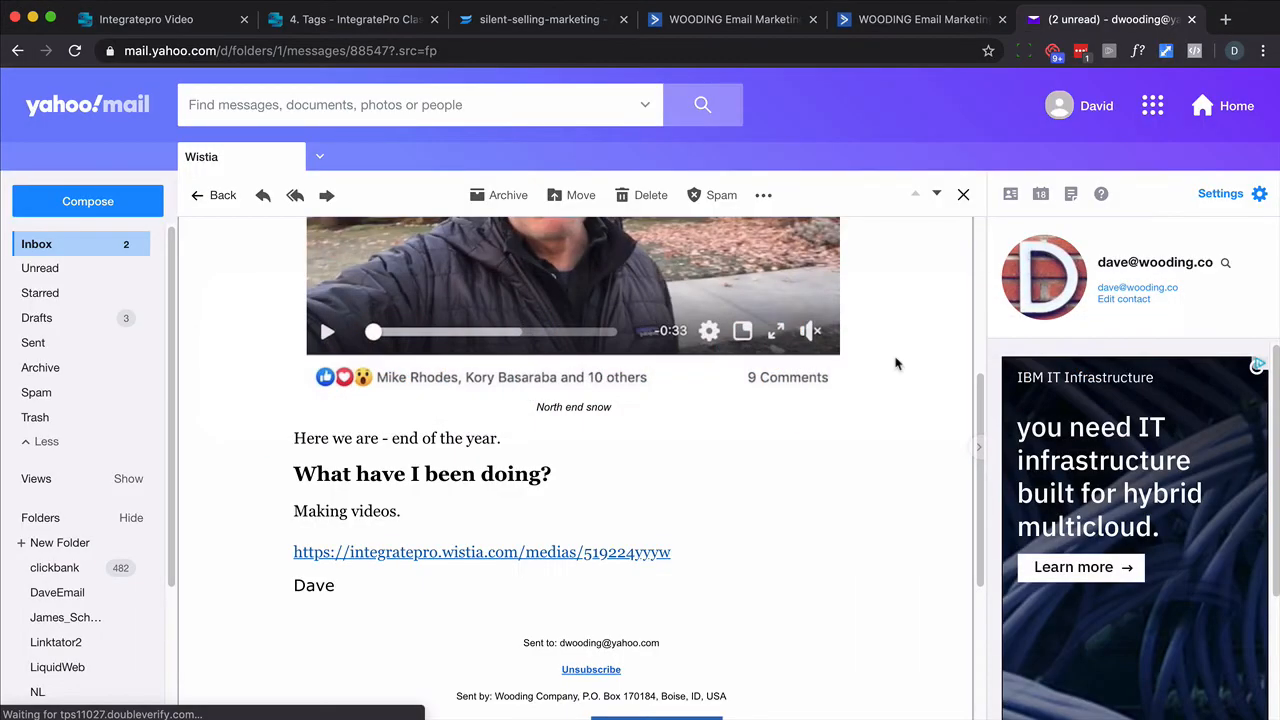
click(924, 20)
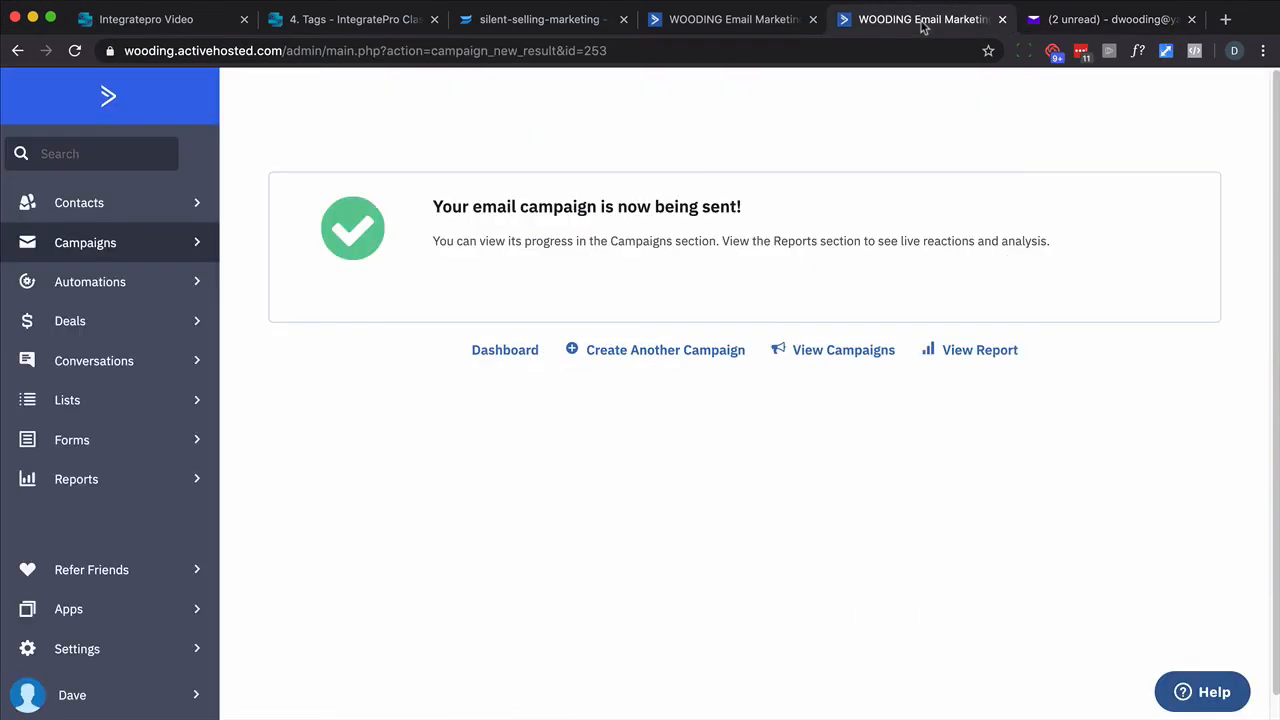
- Look up the test contact by their email address and review the contact's lead score, tags and recent activities
click(91, 155)
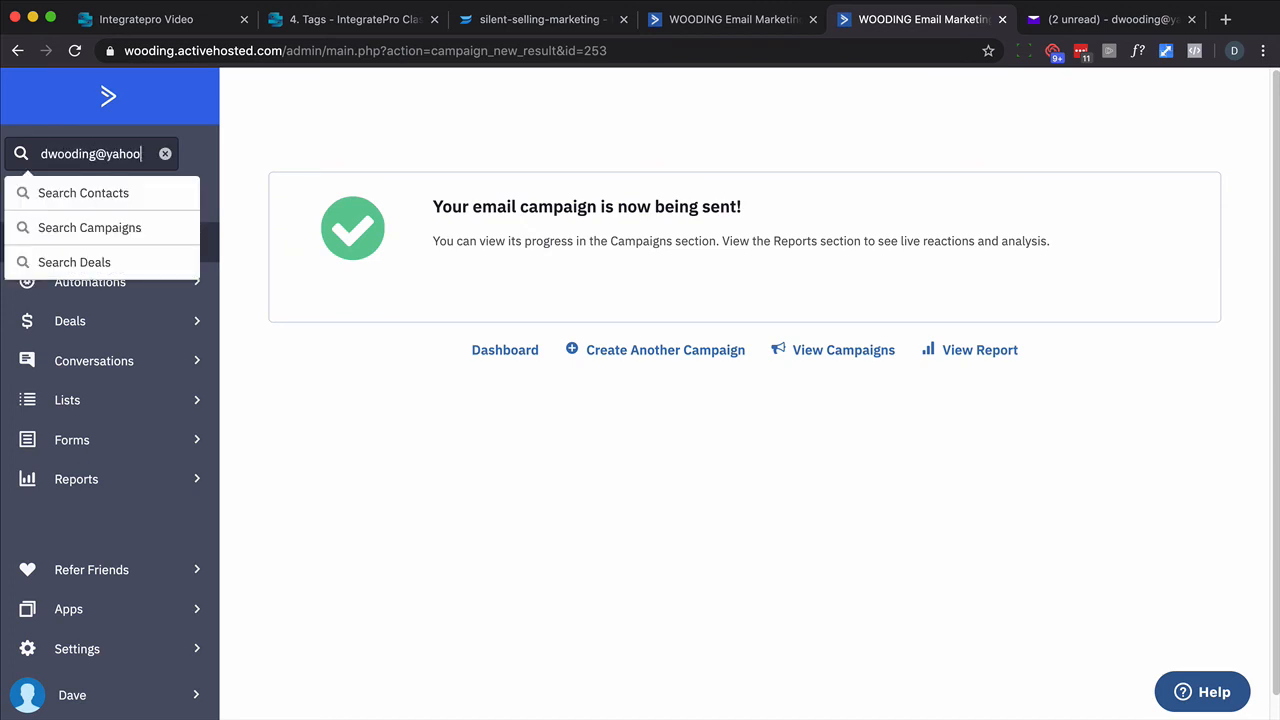
key(Return)
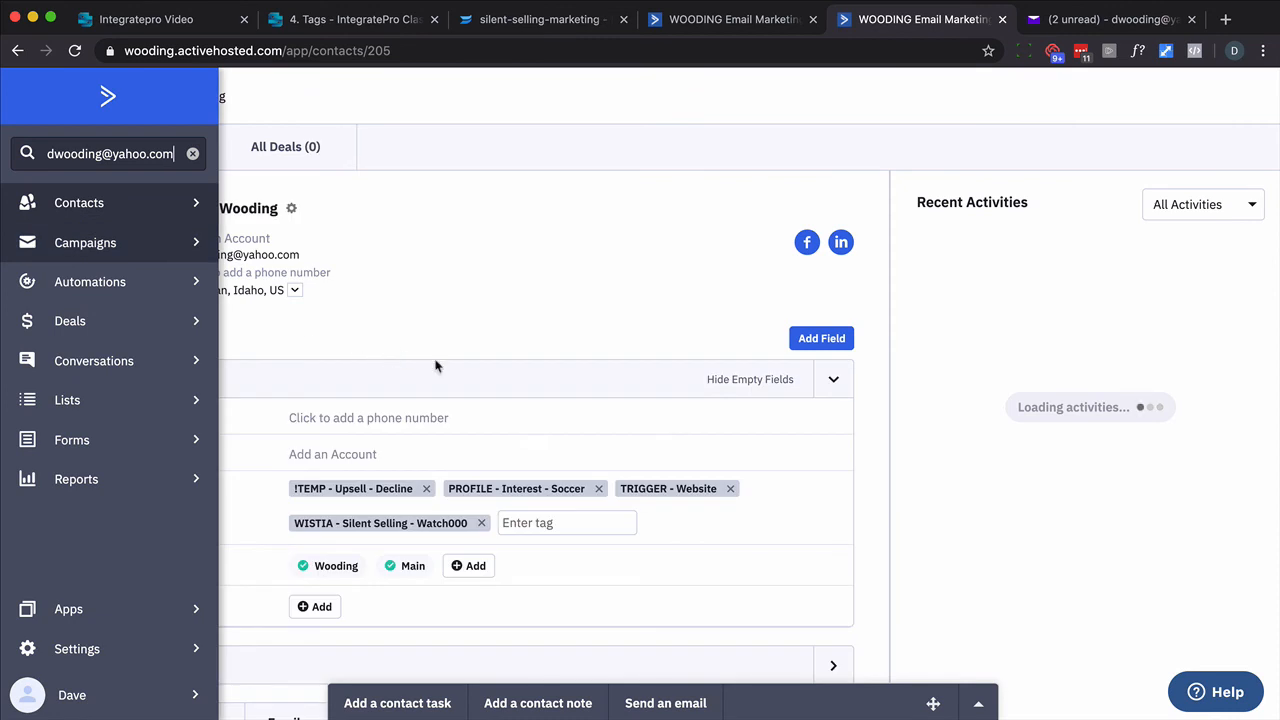
scroll(495, 468, down, 5)
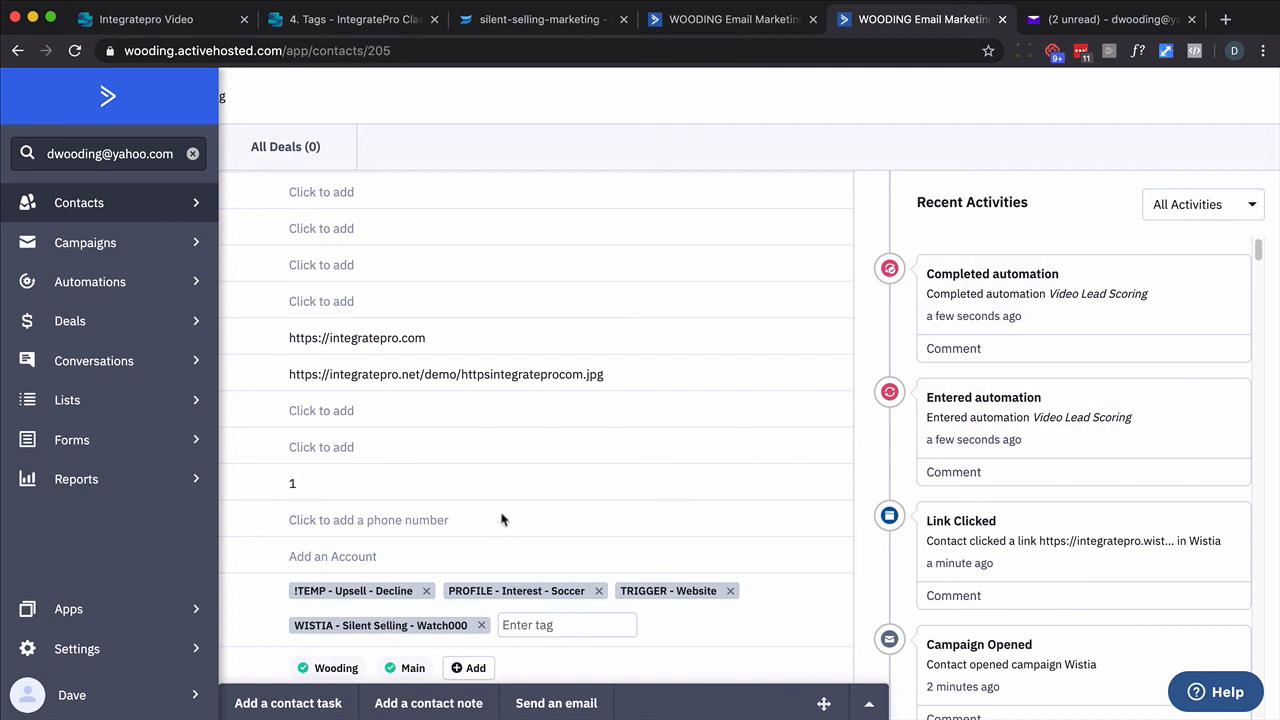
click(695, 242)
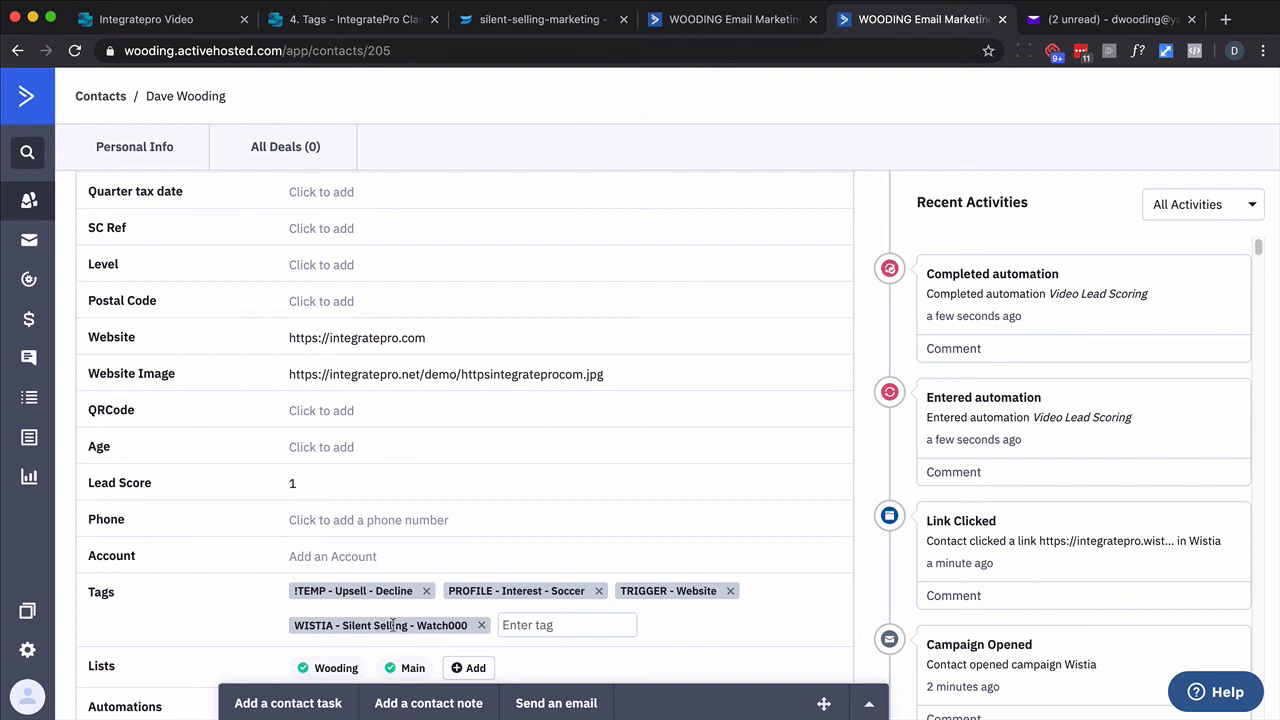
- Alternate between the playing Wistia video and the reloaded contact record to check whether the lead score updates
key(super+Tab)
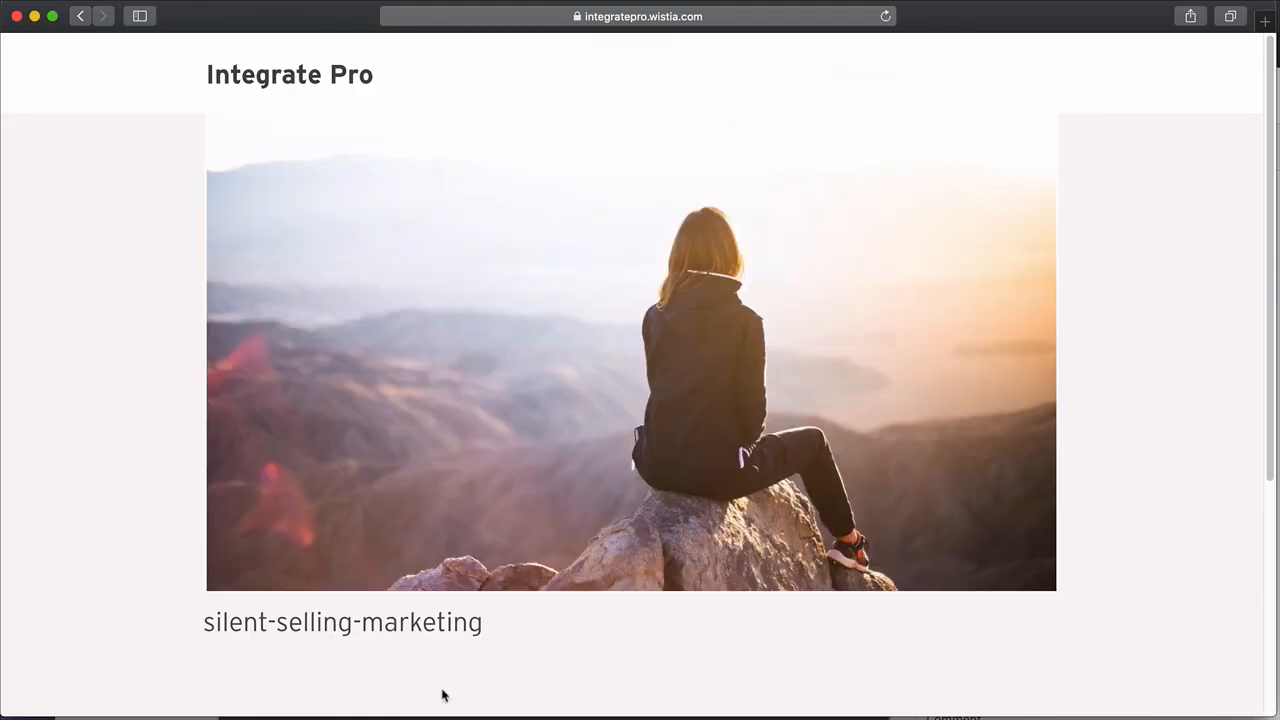
mouse_move(541, 427)
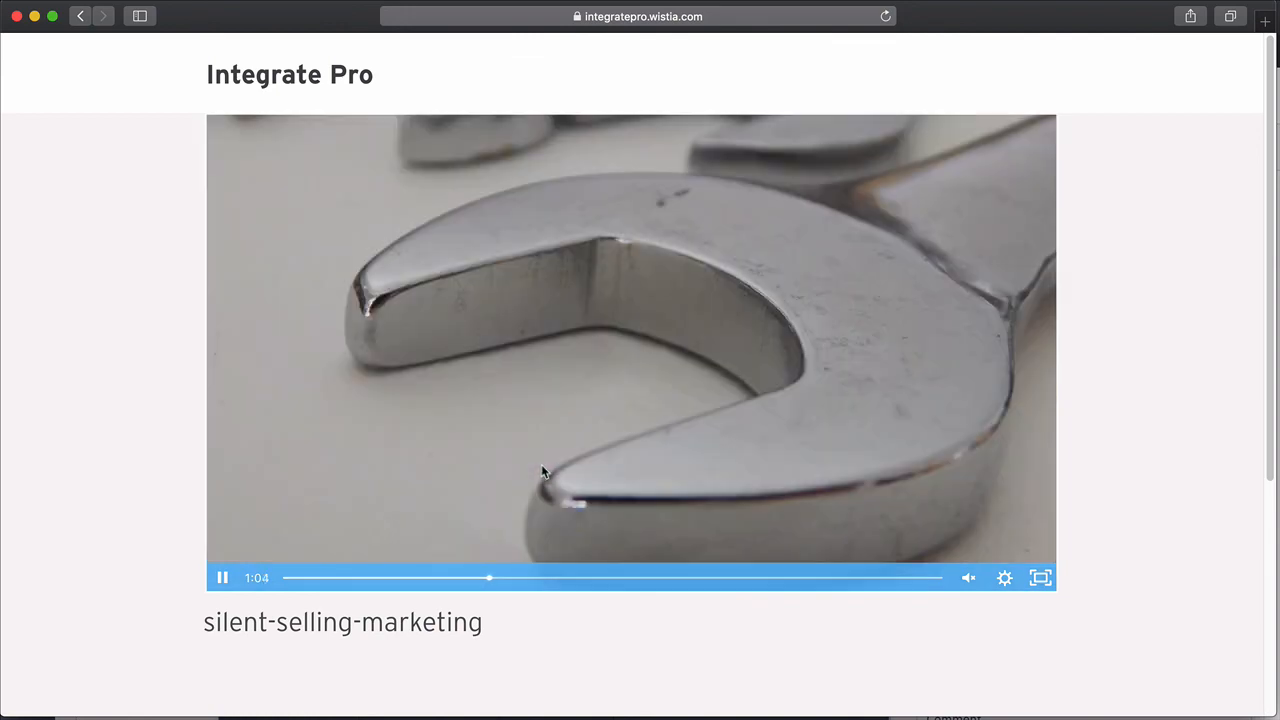
key(super+Tab)
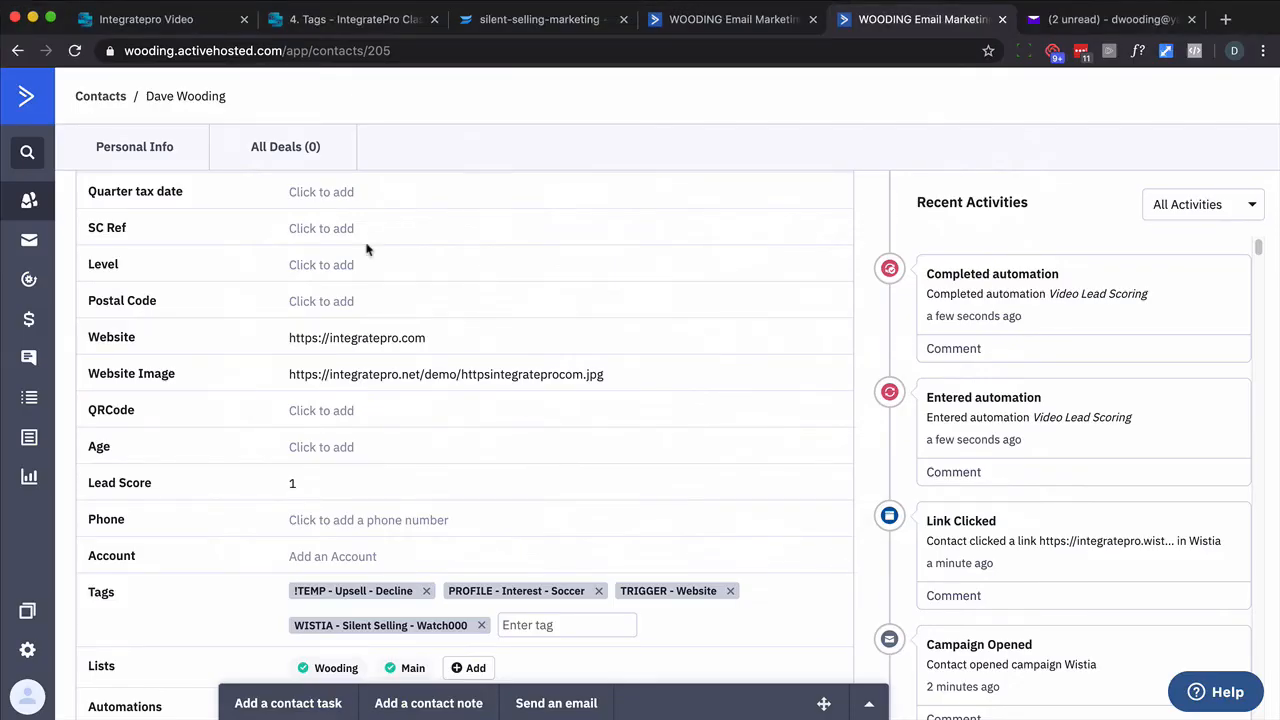
click(76, 50)
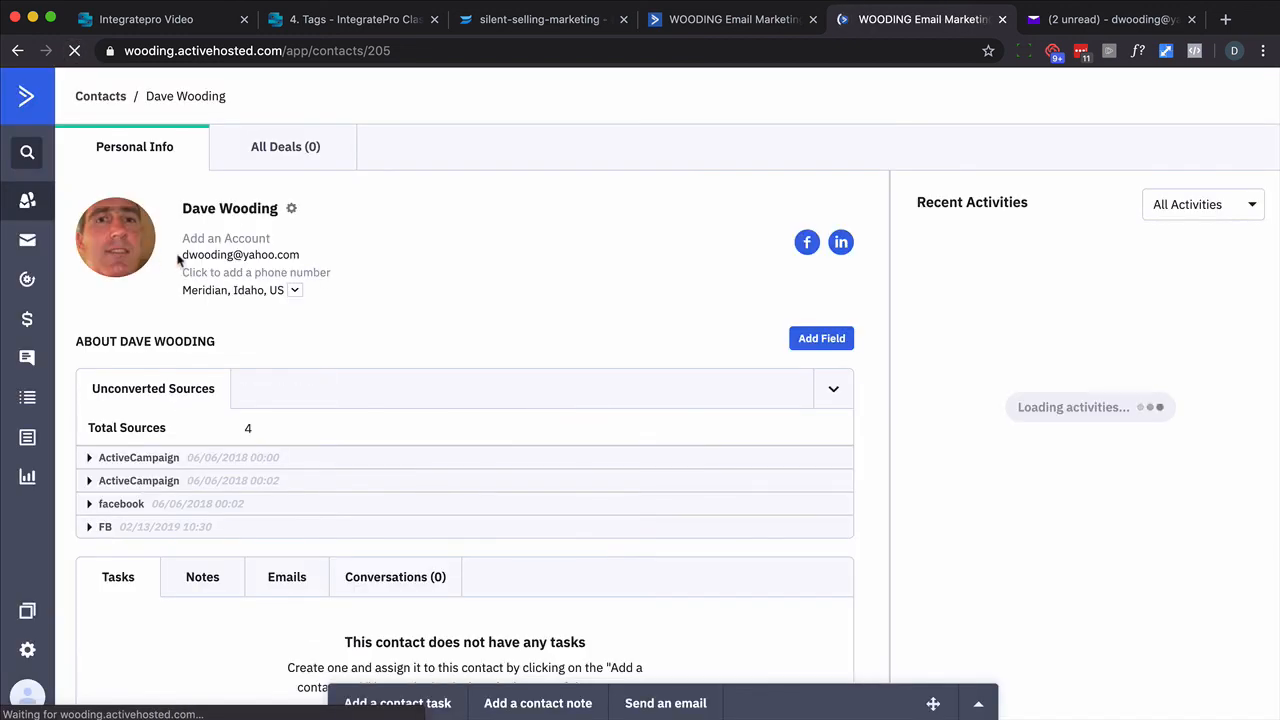
scroll(321, 290, down, 4)
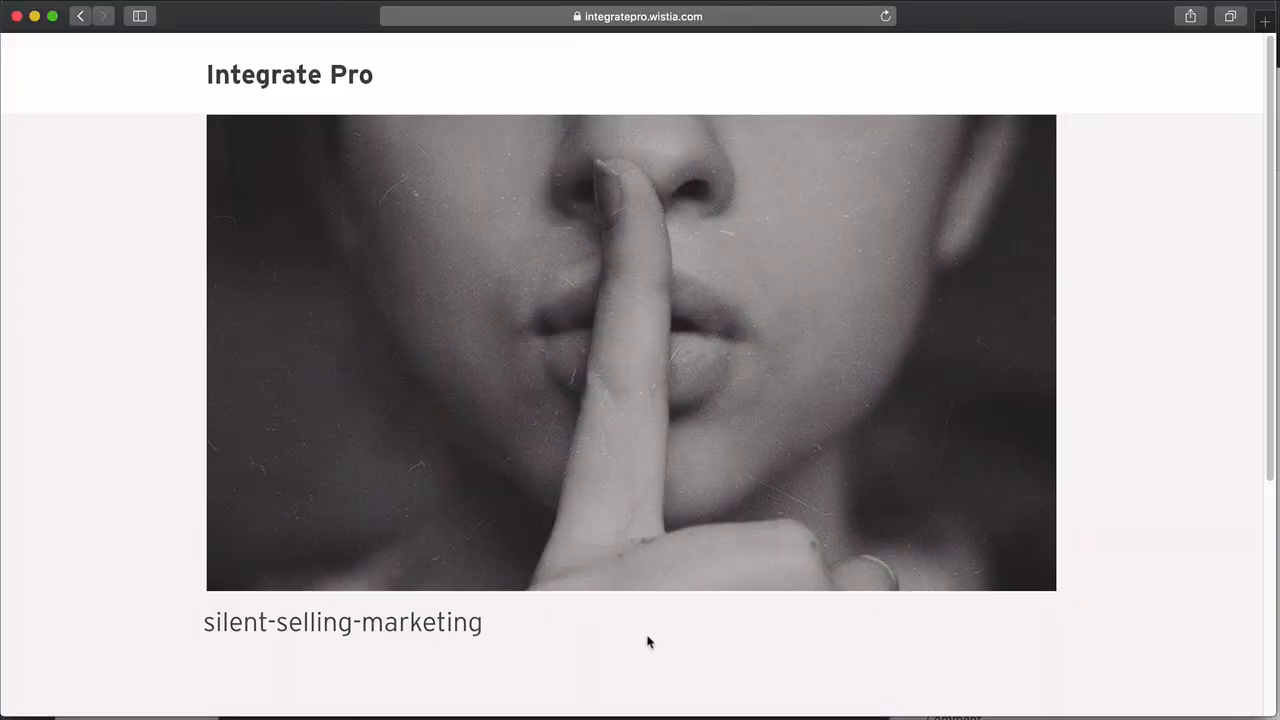
mouse_move(642, 525)
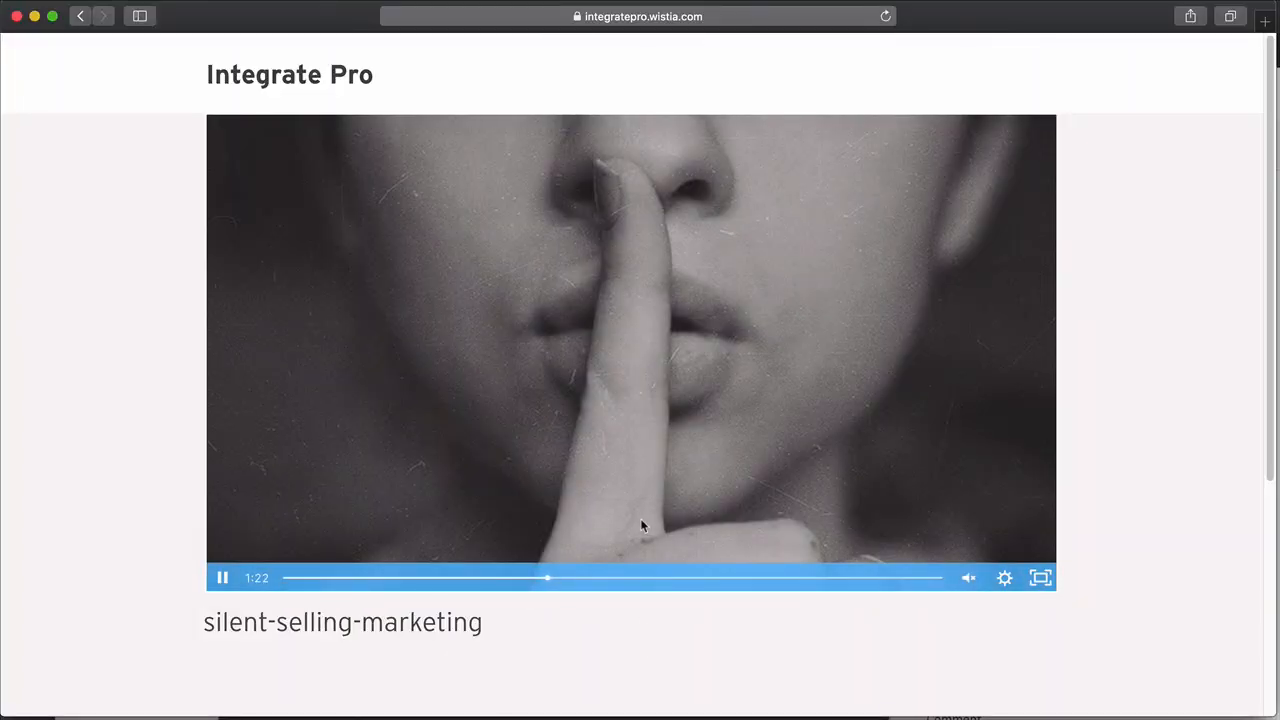